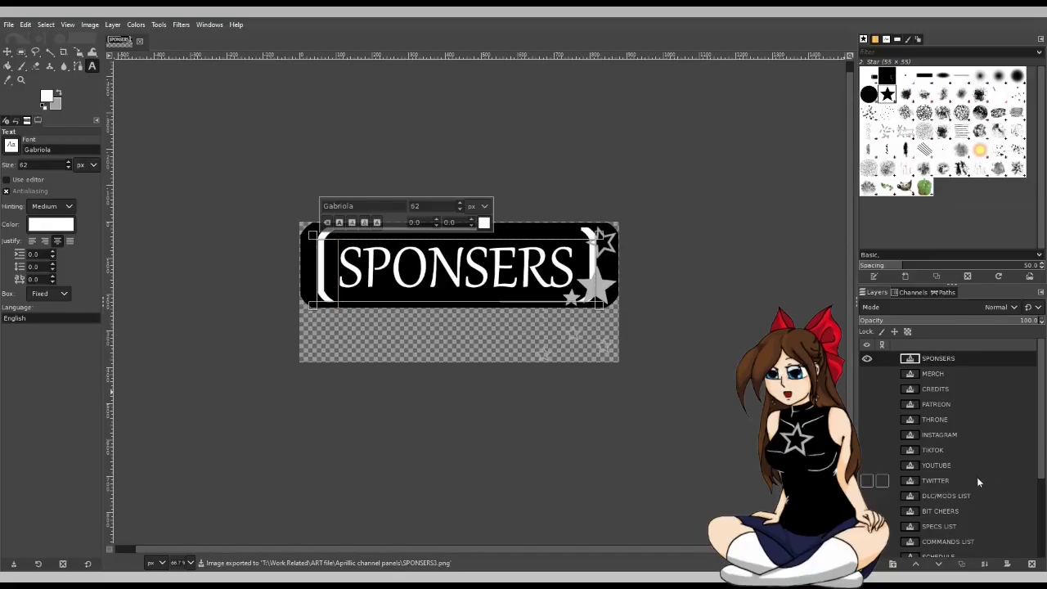
Step: Move the DLC/MODS LIST text layer to the top in place of the hidden SPONSERS text, and show the frame with stars on its left side
{"action": "left_click", "coordinate": [974, 495]}
{"action": "scroll", "coordinate": [941, 491], "scroll_direction": "down", "scroll_amount": 3}
{"action": "scroll", "coordinate": [916, 480], "scroll_direction": "up", "scroll_amount": 5}
{"action": "left_click", "coordinate": [867, 358]}
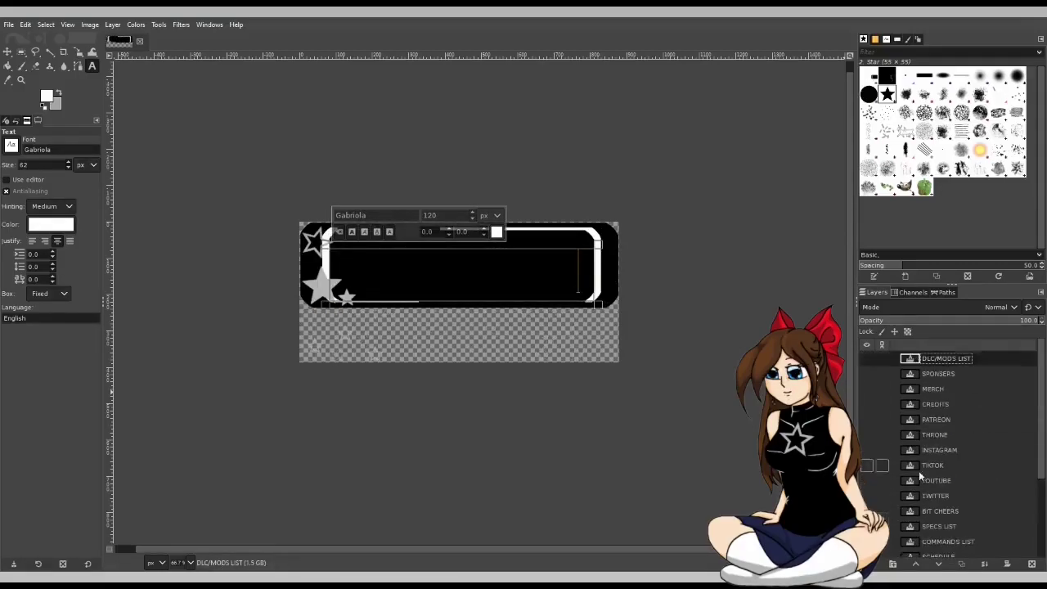
Step: Replace the panel text with OTHER LINKS, set its size to 145 px, and raise it slightly inside the frame
{"action": "left_click", "coordinate": [368, 278]}
{"action": "key", "text": "ctrl+a"}
{"action": "type", "text": "OTHER LINKS"}
{"action": "key", "text": "ctrl+a"}
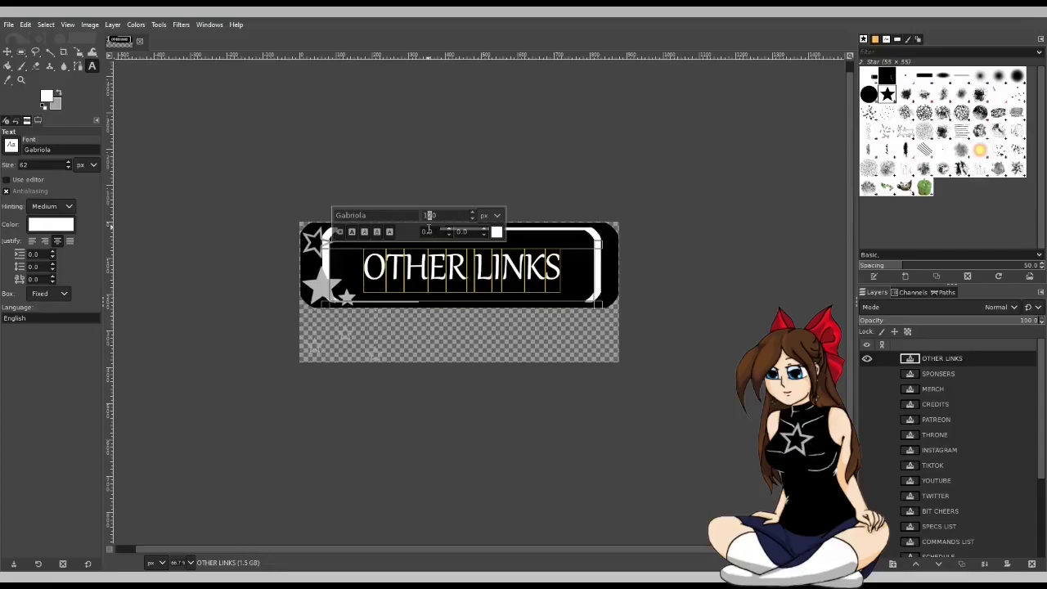
{"action": "type", "text": "45"}
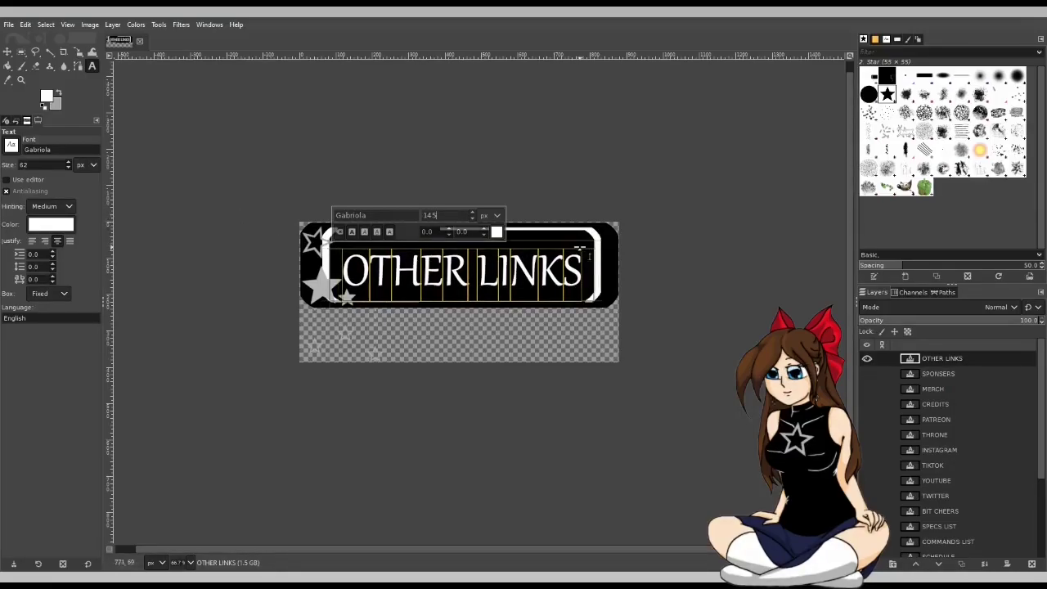
{"action": "key", "text": "BackSpace"}
{"action": "type", "text": "5"}
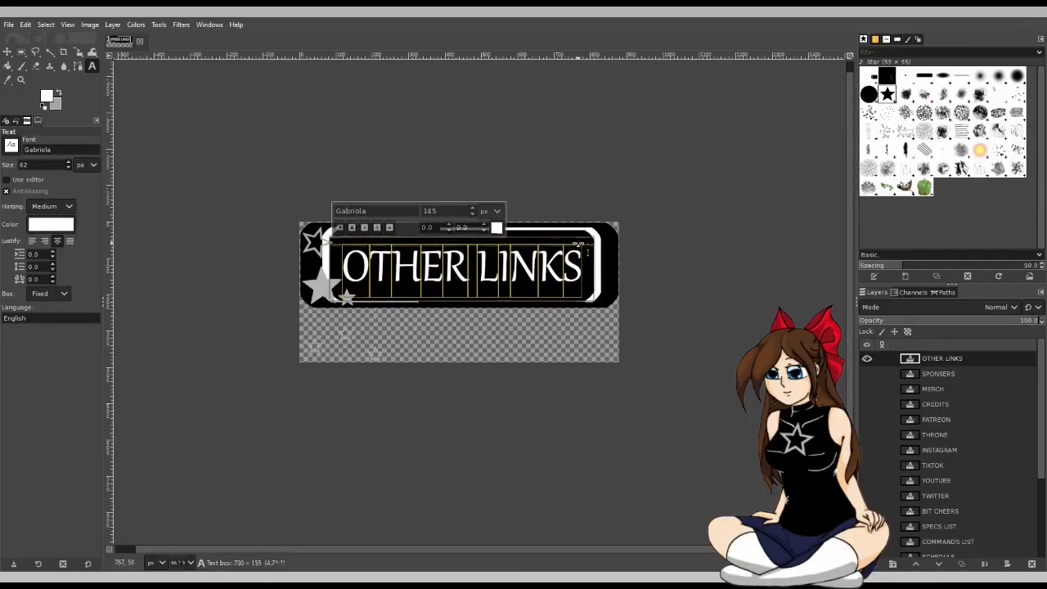
{"action": "left_click", "coordinate": [675, 312]}
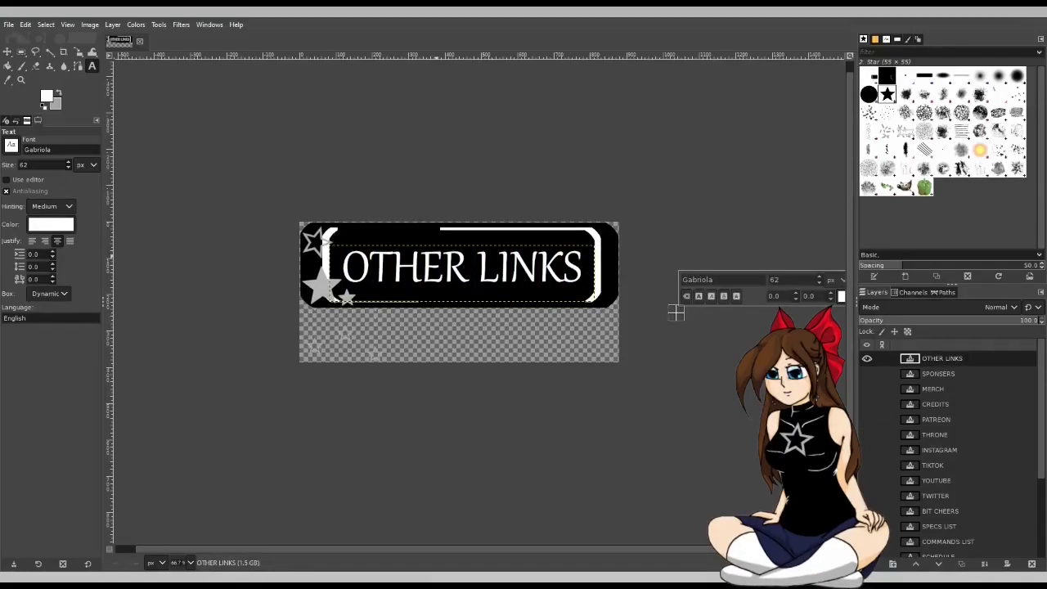
Step: Export the panel as OTHER LINKS1.png and switch to the frame with stars along its lower edge
{"action": "key", "text": "ctrl+e"}
{"action": "scroll", "coordinate": [928, 507], "scroll_direction": "down", "scroll_amount": 3}
{"action": "scroll", "coordinate": [928, 507], "scroll_direction": "up", "scroll_amount": 4}
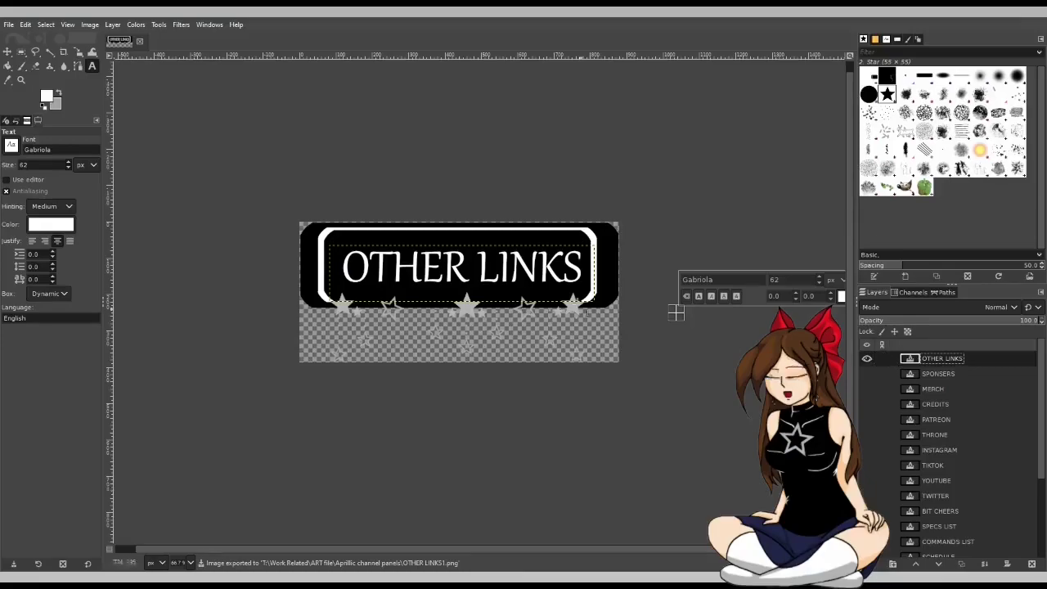
Step: Shift the OTHER LINKS text slightly left within the lower-star frame and export the panel as OTHER LINKS2.png
{"action": "left_click", "coordinate": [331, 274]}
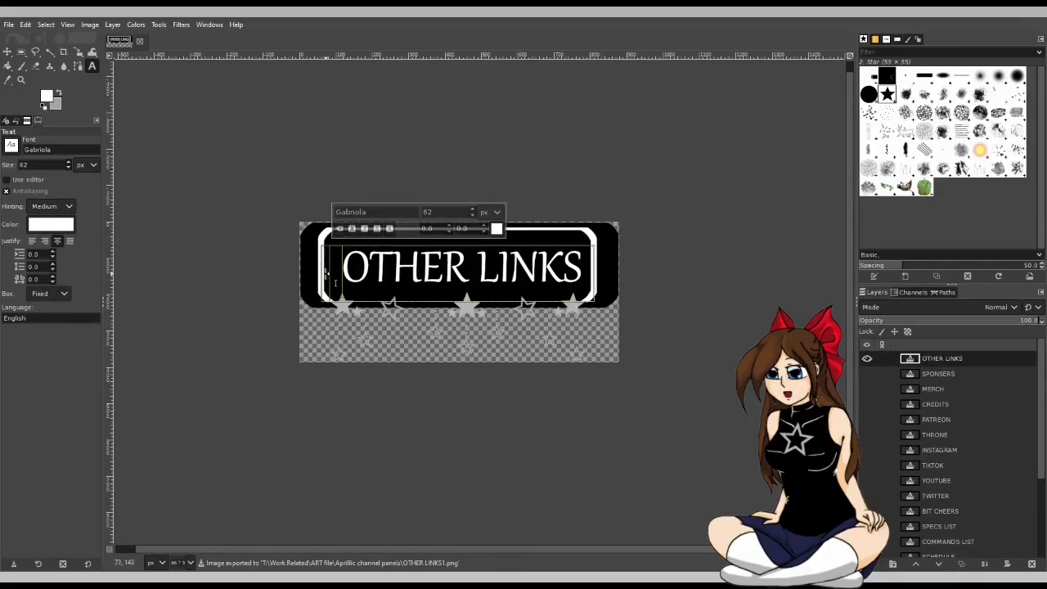
{"action": "key", "text": "Delete"}
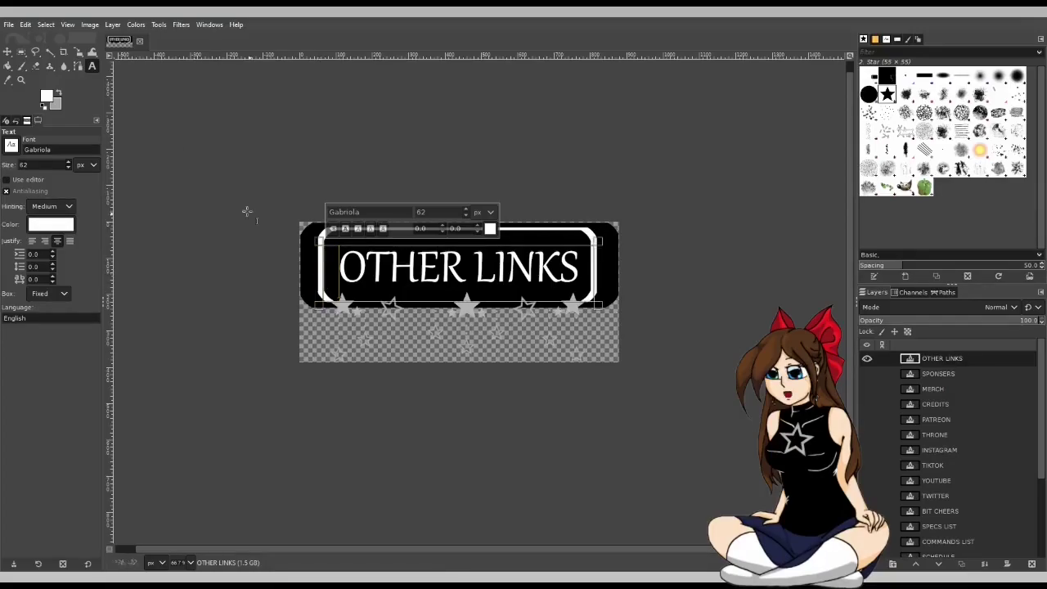
{"action": "left_click", "coordinate": [9, 25]}
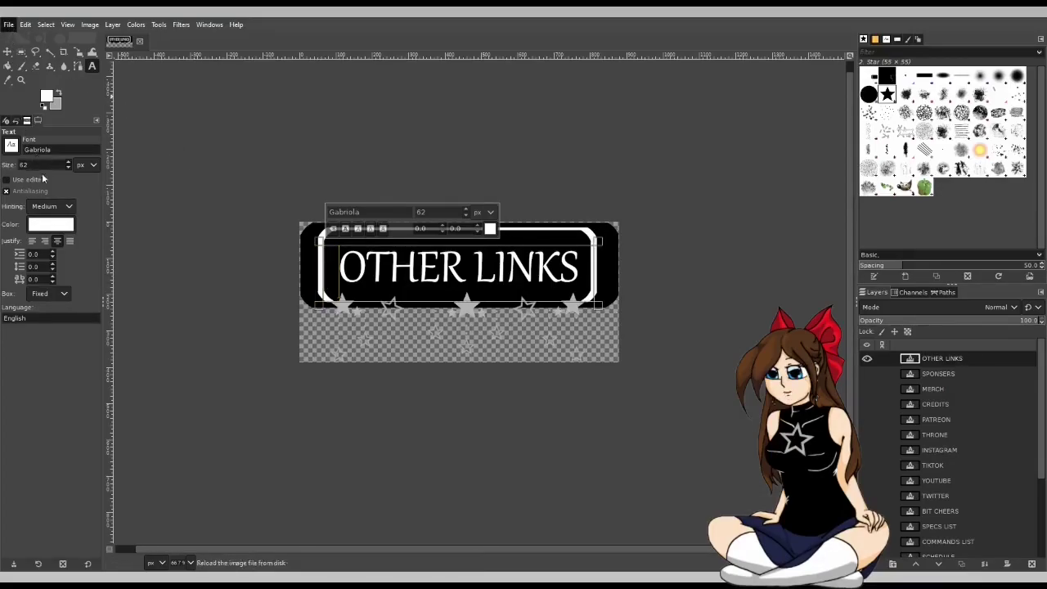
{"action": "left_click", "coordinate": [53, 210]}
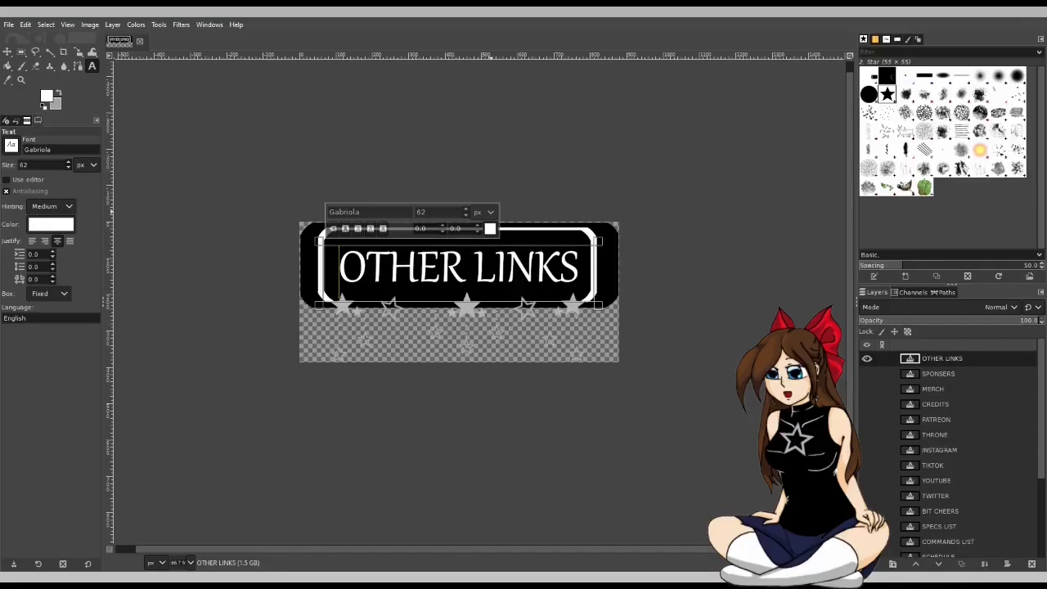
Step: Fit the OTHER LINKS text into the frame variant with stars on its right side and export it as OTHER LINKS3.png
{"action": "key", "text": "ctrl+z"}
{"action": "key", "text": "ctrl+z"}
{"action": "key", "text": "ctrl+z"}
{"action": "key", "text": "ctrl+z"}
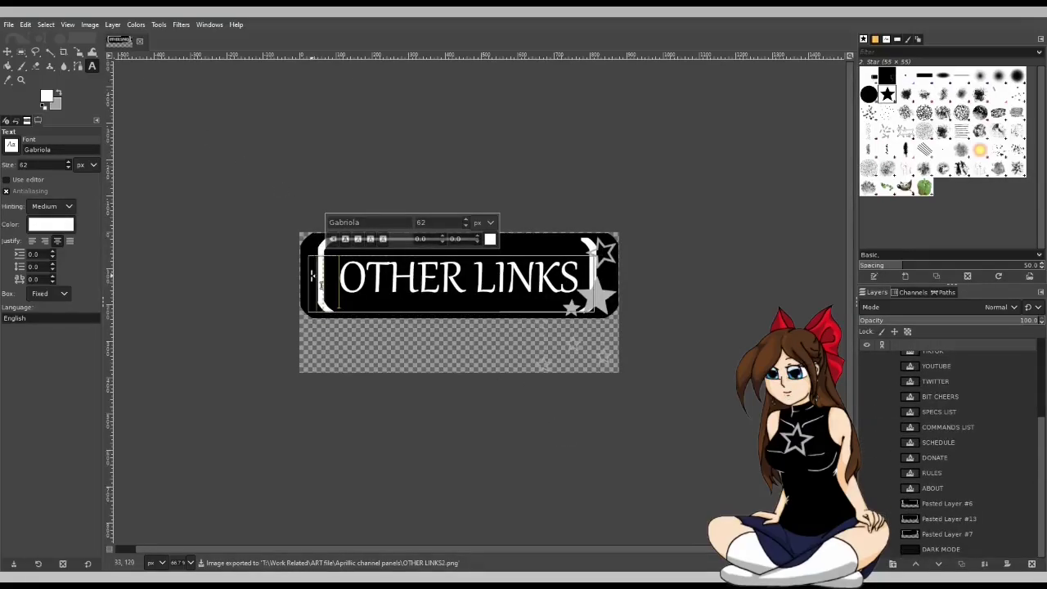
{"action": "key", "text": "ctrl+z"}
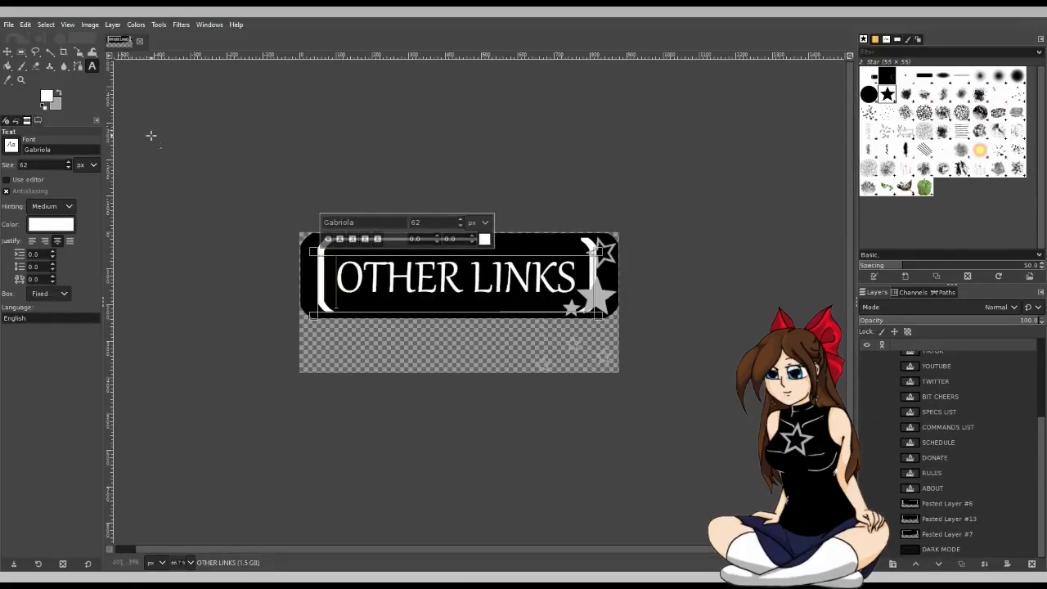
{"action": "key", "text": "ctrl+e"}
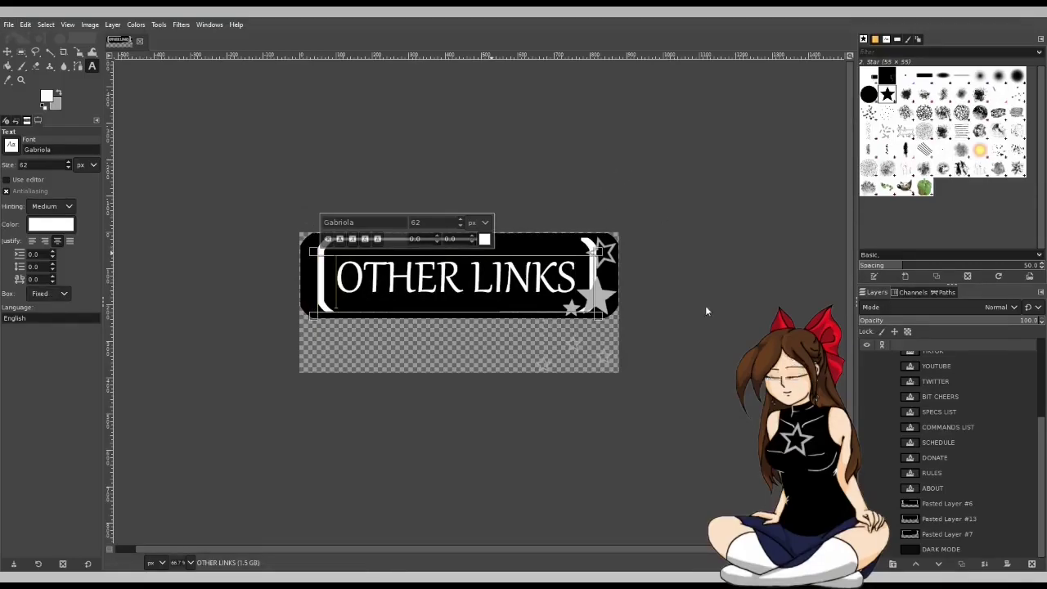
Step: Hide the OTHER LINKS text and place a visible duplicate of the ABOUT text layer at the top of the layer stack
{"action": "scroll", "coordinate": [949, 450], "scroll_direction": "up", "scroll_amount": 5}
{"action": "left_click", "coordinate": [866, 357]}
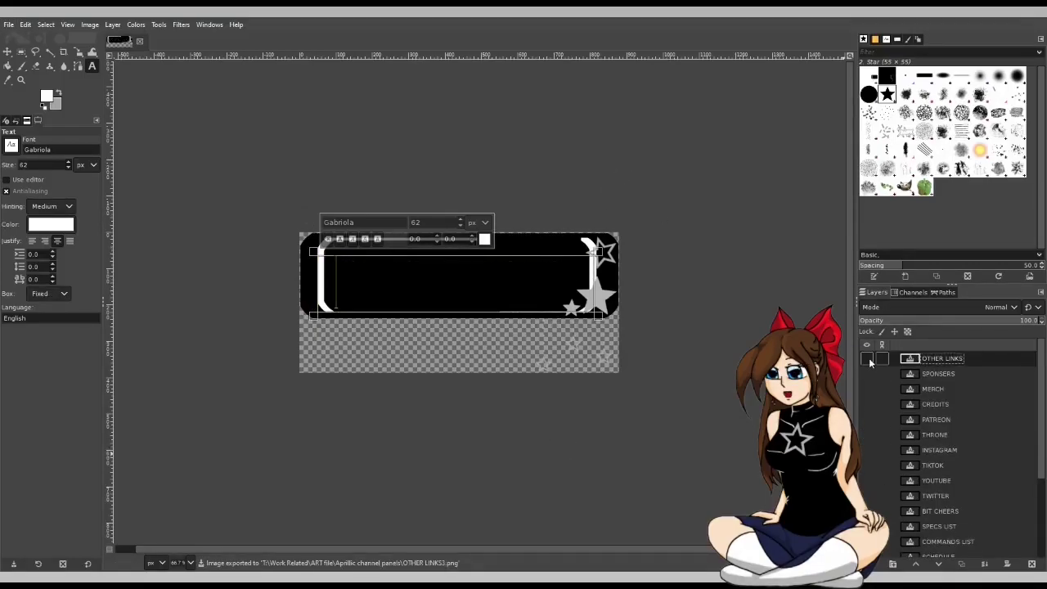
{"action": "scroll", "coordinate": [973, 520], "scroll_direction": "down", "scroll_amount": 2}
{"action": "scroll", "coordinate": [883, 515], "scroll_direction": "down", "scroll_amount": 1}
{"action": "left_click", "coordinate": [887, 518]}
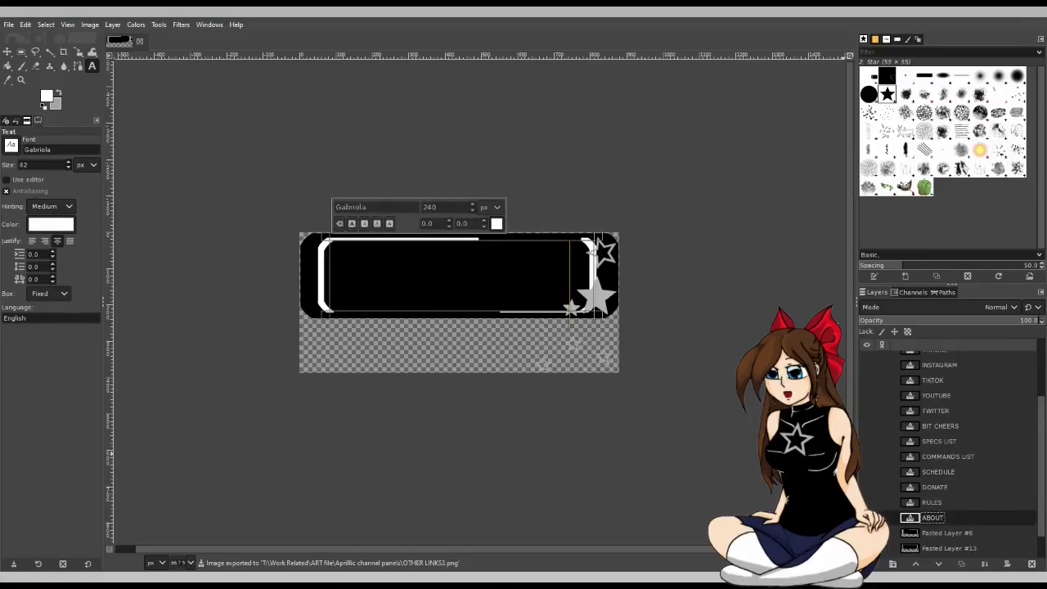
{"action": "key", "text": "shift+ctrl+d"}
{"action": "left_click_drag", "start_coordinate": [965, 516], "coordinate": [959, 352]}
{"action": "left_click", "coordinate": [867, 358]}
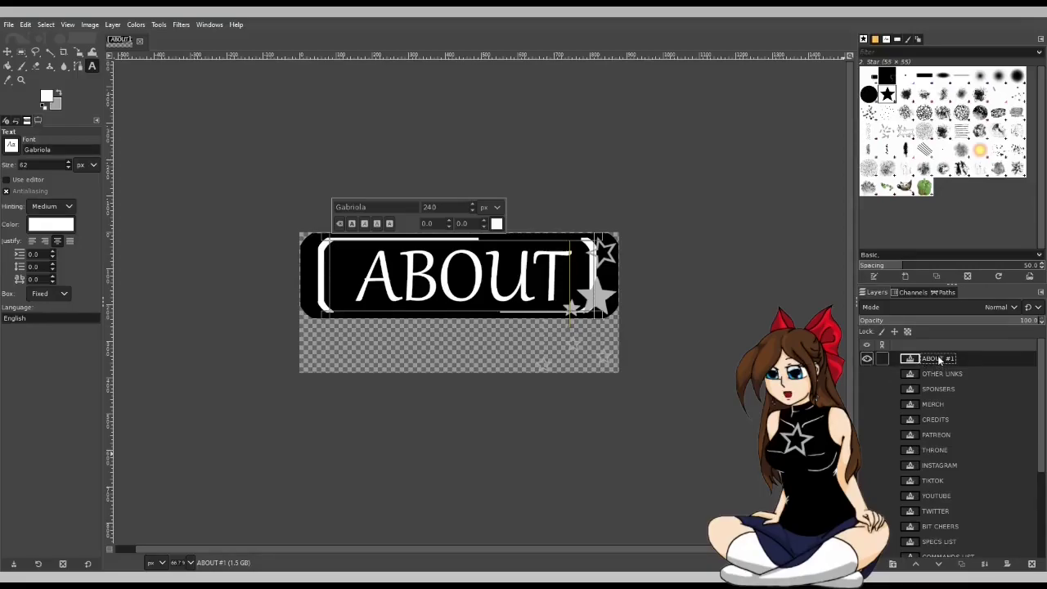
Step: Change the duplicated text to DISCORD and set its size to 220 px
{"action": "left_click", "coordinate": [529, 296]}
{"action": "key", "text": "ctrl+a"}
{"action": "type", "text": "DIS"}
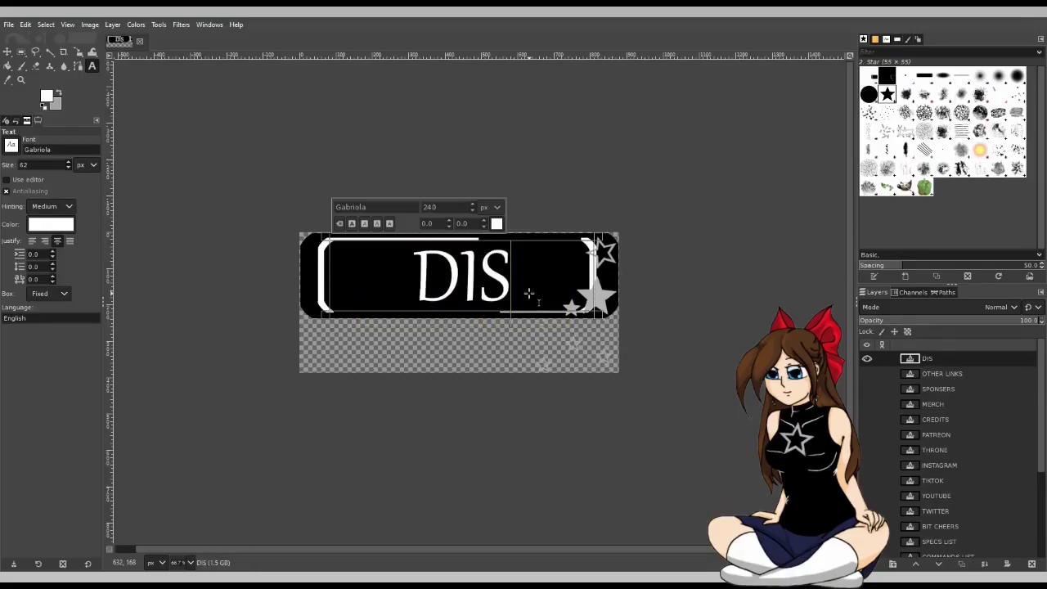
{"action": "type", "text": "CORD"}
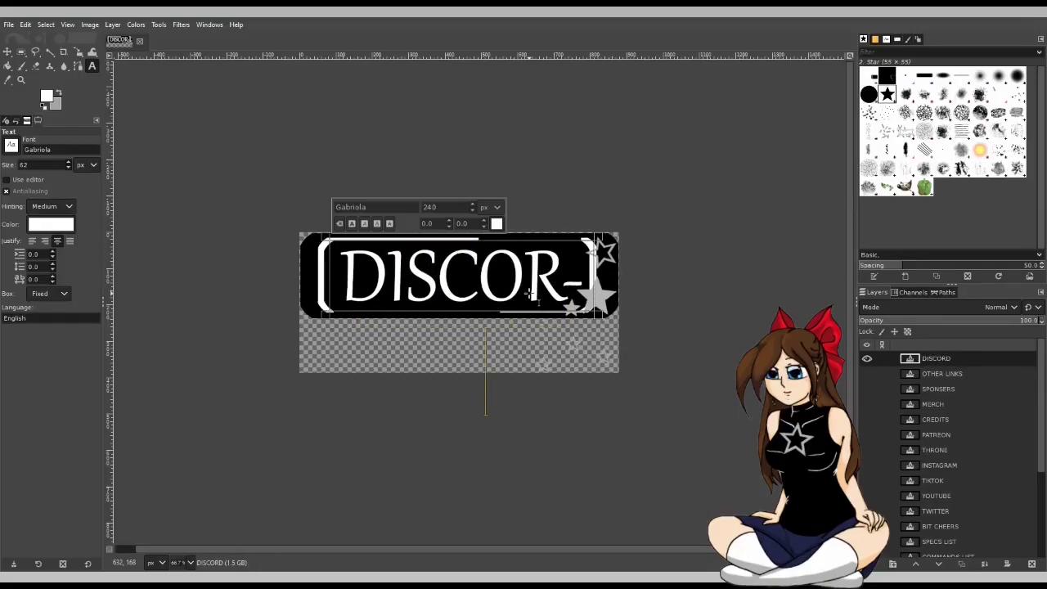
{"action": "key", "text": "ctrl+a"}
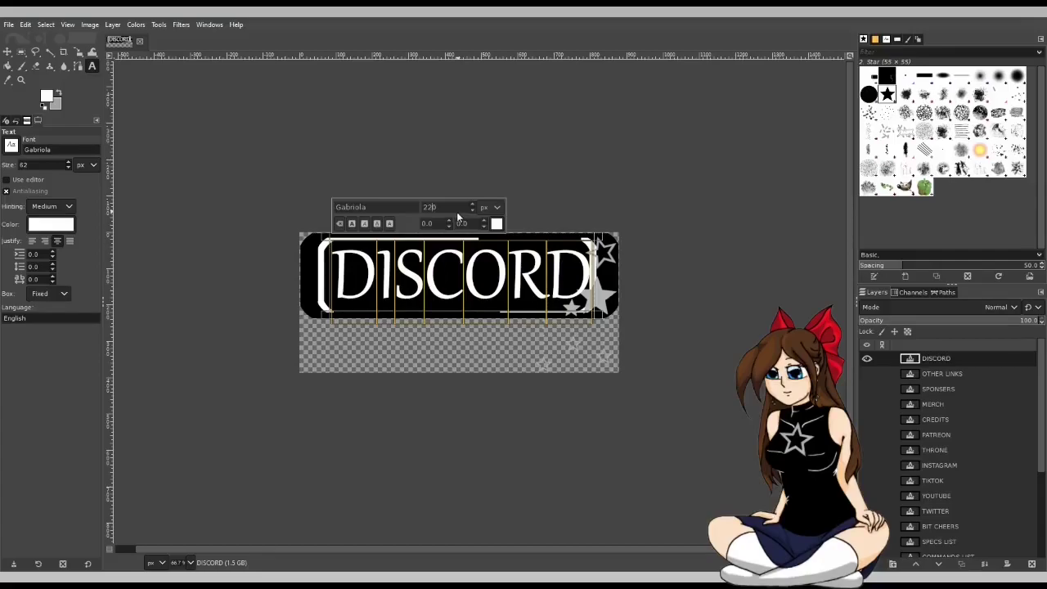
{"action": "key", "text": "Return"}
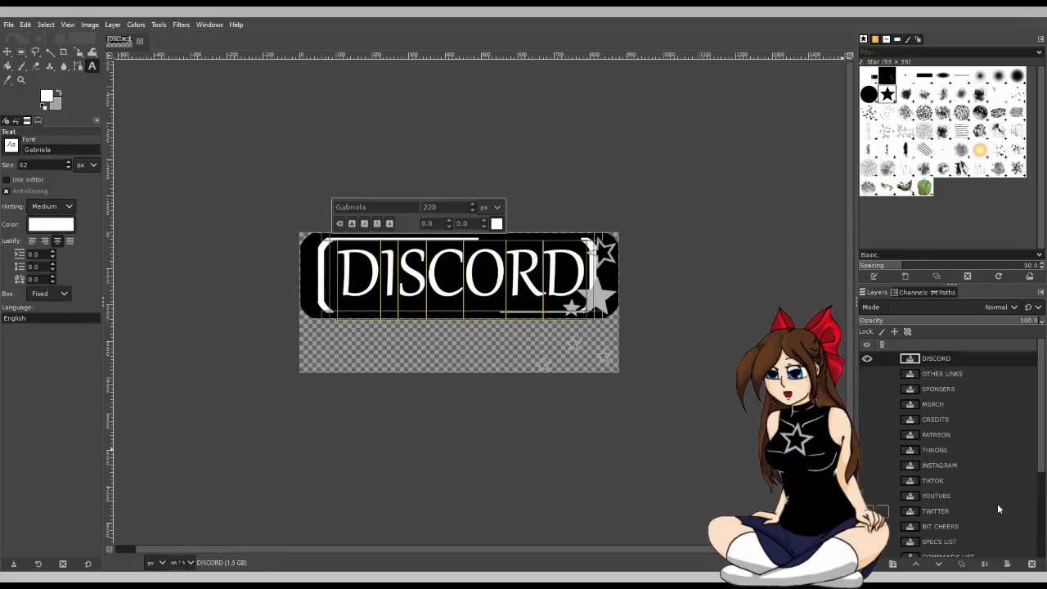
Step: Switch the DISCORD panel to the Pasted Layer #6 frame with stars on its left side
{"action": "scroll", "coordinate": [998, 503], "scroll_direction": "down", "scroll_amount": 5}
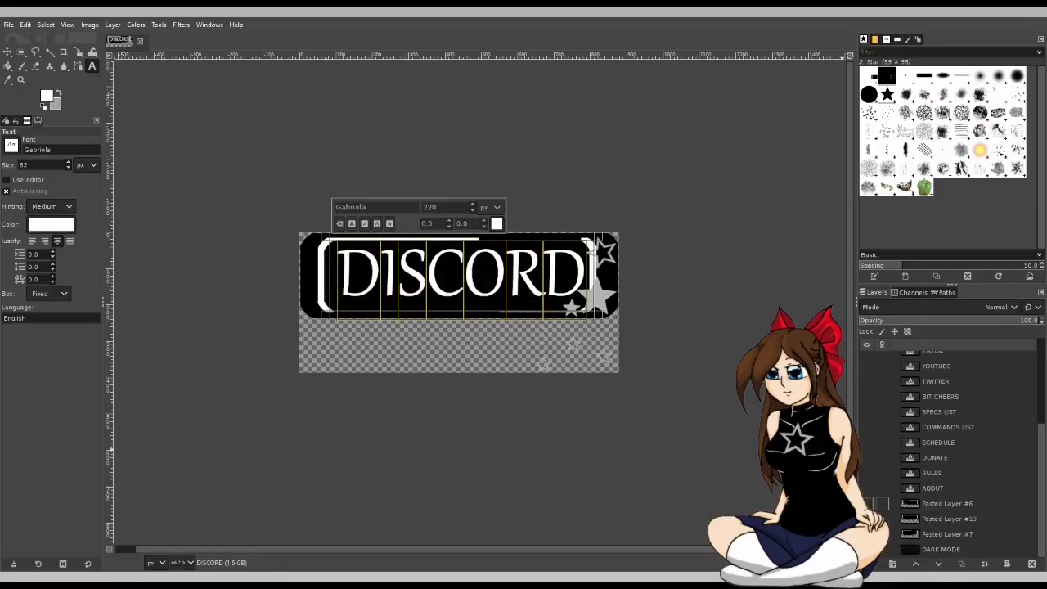
{"action": "left_click", "coordinate": [868, 503]}
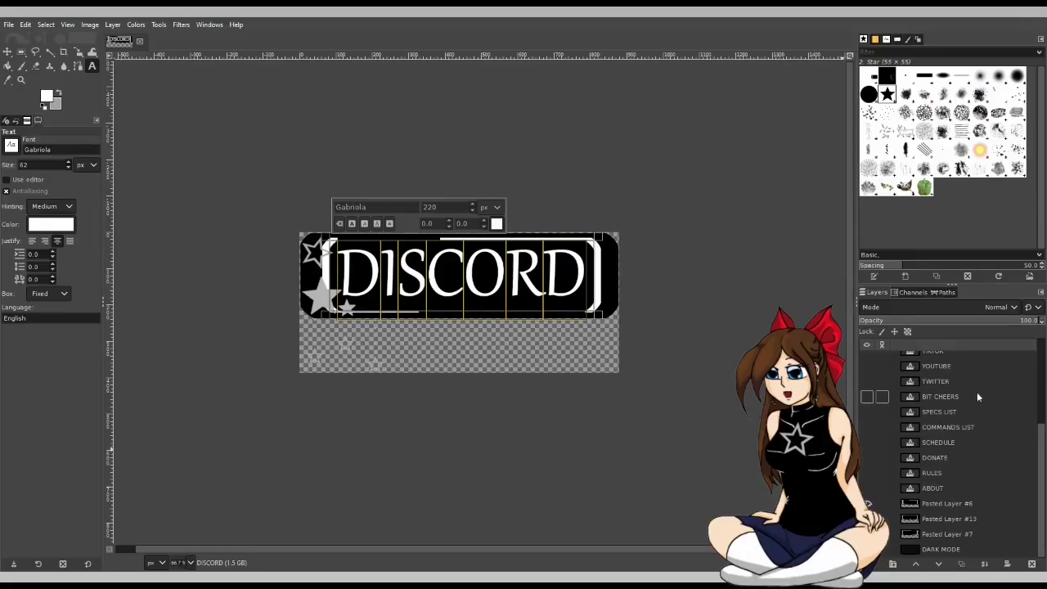
{"action": "scroll", "coordinate": [980, 388], "scroll_direction": "up", "scroll_amount": 5}
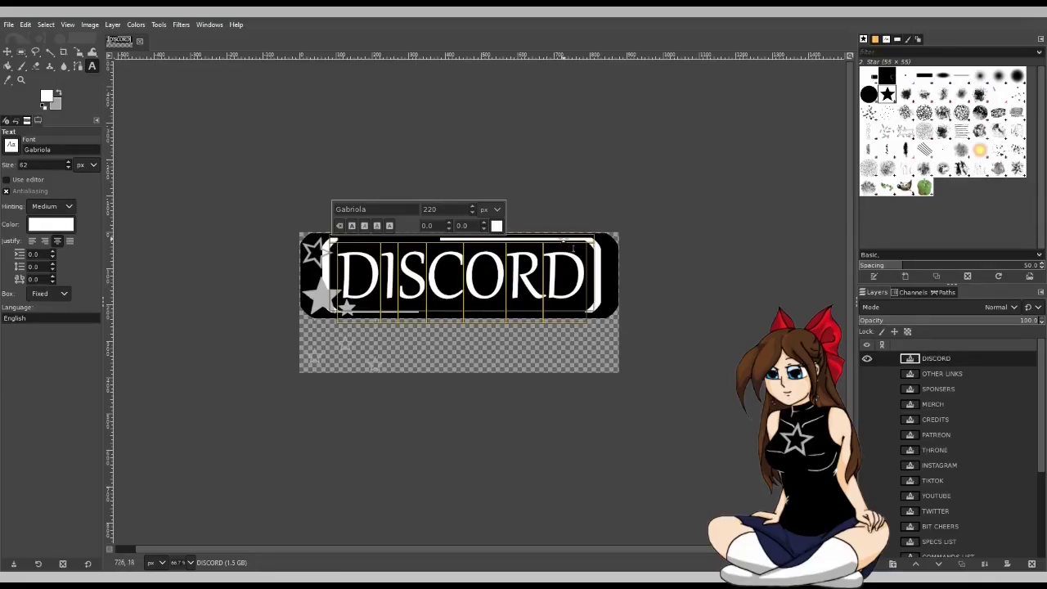
Step: Try a 215 px size on the DISCORD text and undo the size change
{"action": "scroll", "coordinate": [930, 491], "scroll_direction": "down", "scroll_amount": 5}
{"action": "left_click", "coordinate": [930, 502]}
{"action": "scroll", "coordinate": [630, 310], "scroll_direction": "down", "scroll_amount": 3}
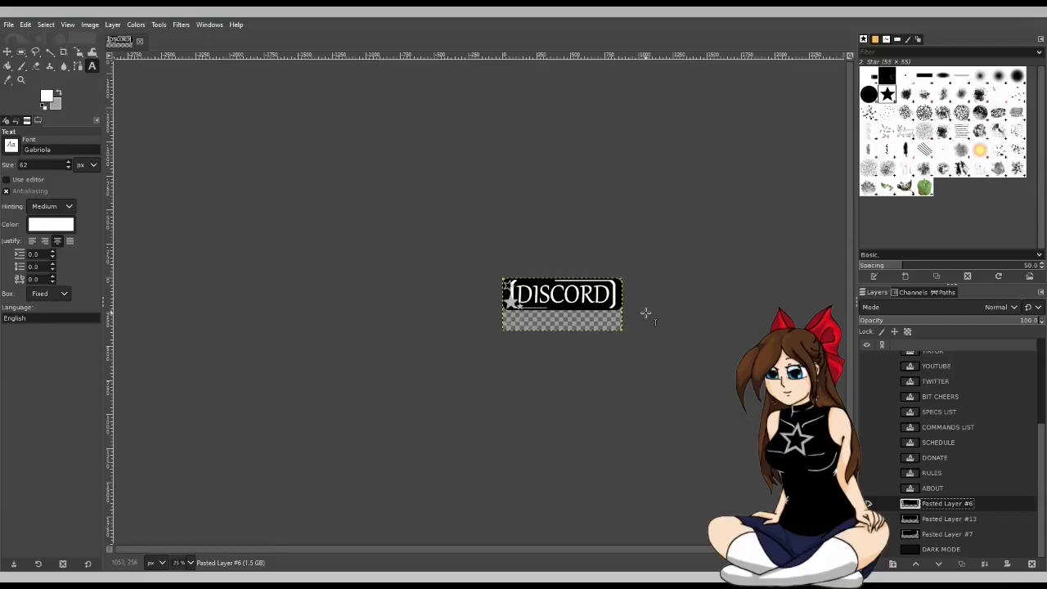
{"action": "scroll", "coordinate": [646, 312], "scroll_direction": "up", "scroll_amount": 4}
{"action": "left_click", "coordinate": [272, 254]}
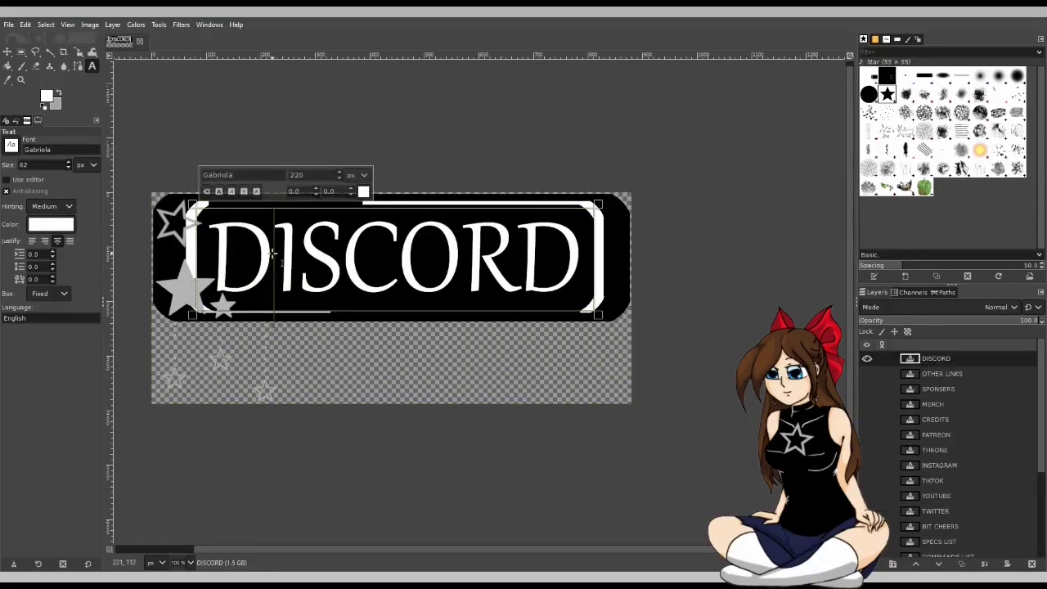
{"action": "left_click", "coordinate": [296, 175]}
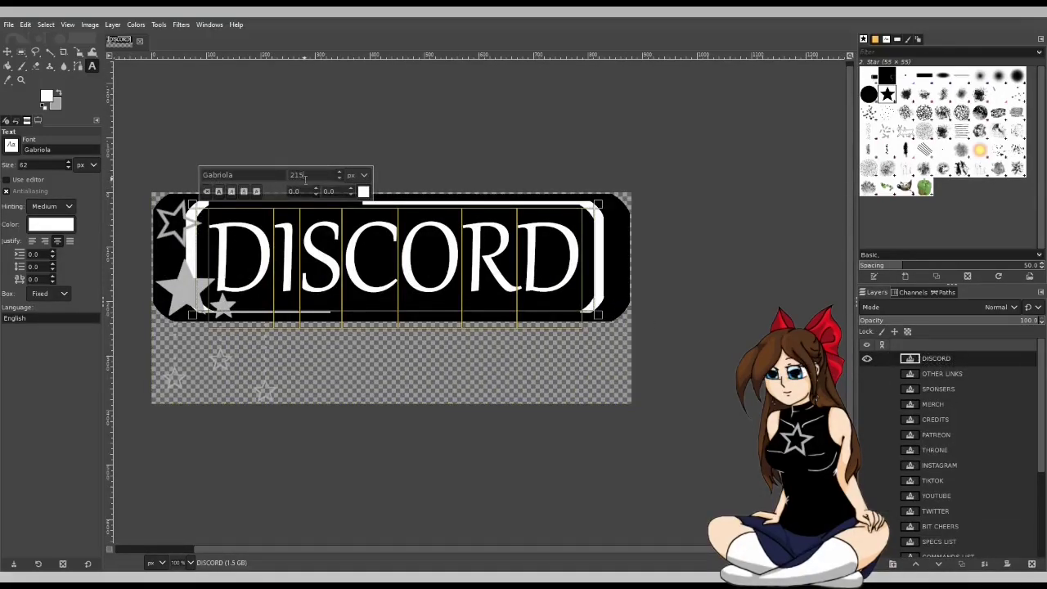
{"action": "type", "text": "215"}
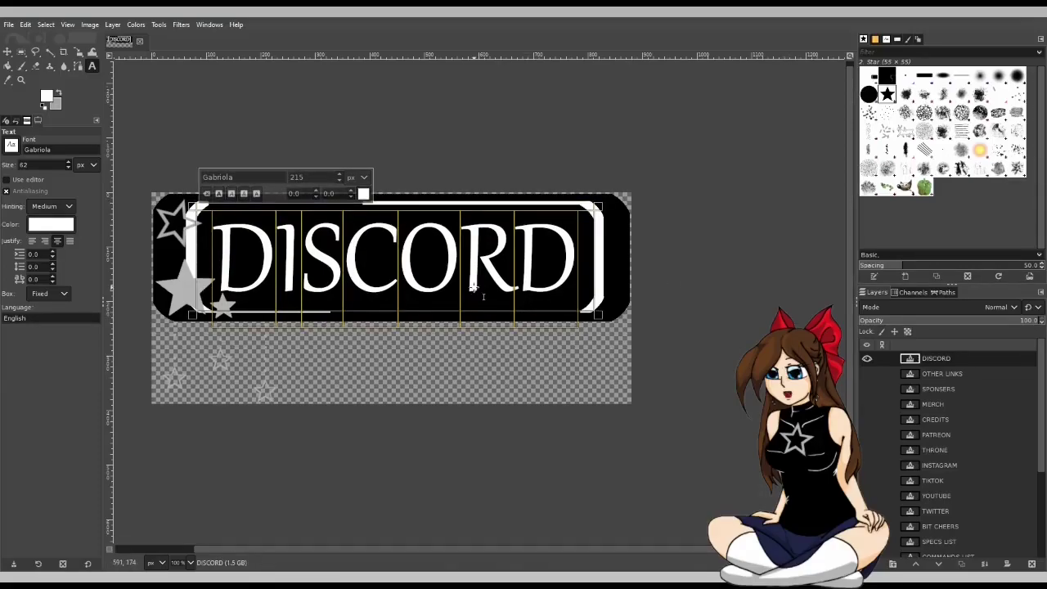
{"action": "key", "text": "ctrl+z"}
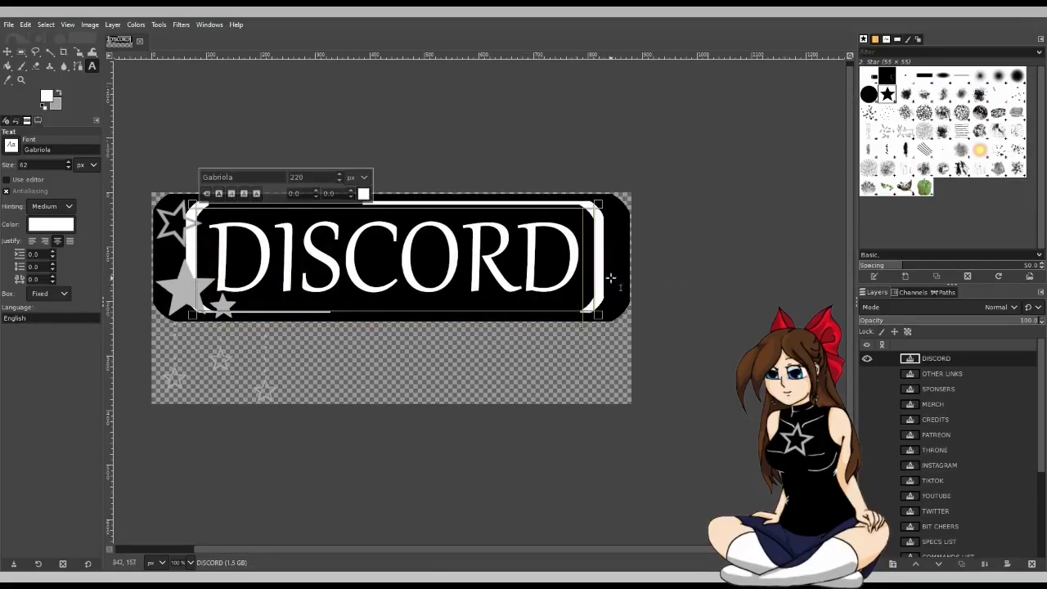
Step: Export the panel as DISCORD1.png and switch to the frame with stars along its lower edge
{"action": "scroll", "coordinate": [516, 327], "scroll_direction": "down", "scroll_amount": 1}
{"action": "scroll", "coordinate": [518, 327], "scroll_direction": "down", "scroll_amount": 2}
{"action": "left_click", "coordinate": [618, 323]}
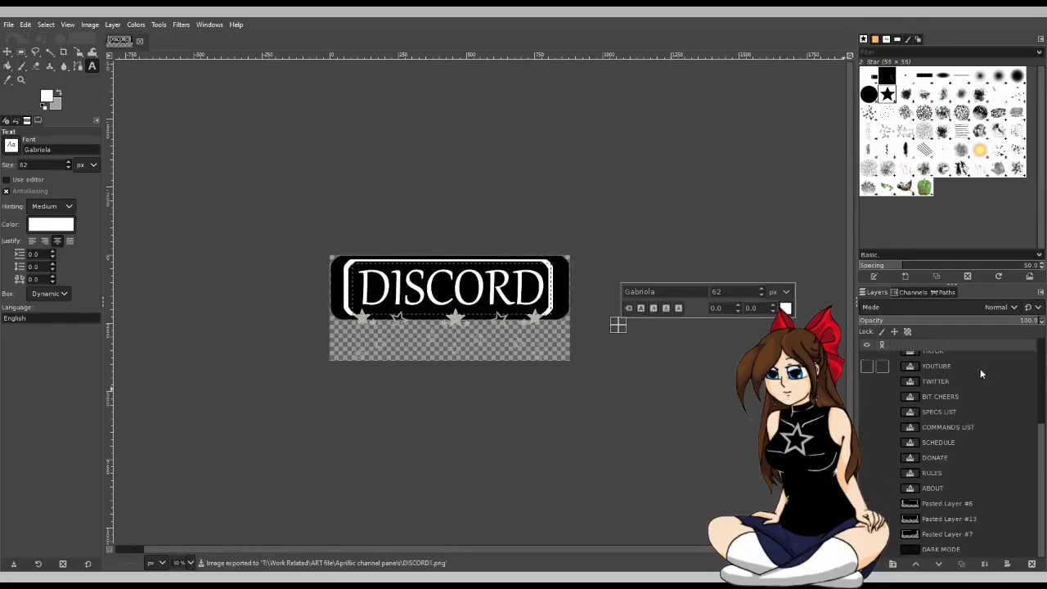
Step: Shift the DISCORD text slightly left to fit the lower-star frame and export the panel as DISCORD2.png
{"action": "scroll", "coordinate": [957, 369], "scroll_direction": "up", "scroll_amount": 3}
{"action": "left_click", "coordinate": [941, 358]}
{"action": "scroll", "coordinate": [881, 420], "scroll_direction": "up", "scroll_amount": 1}
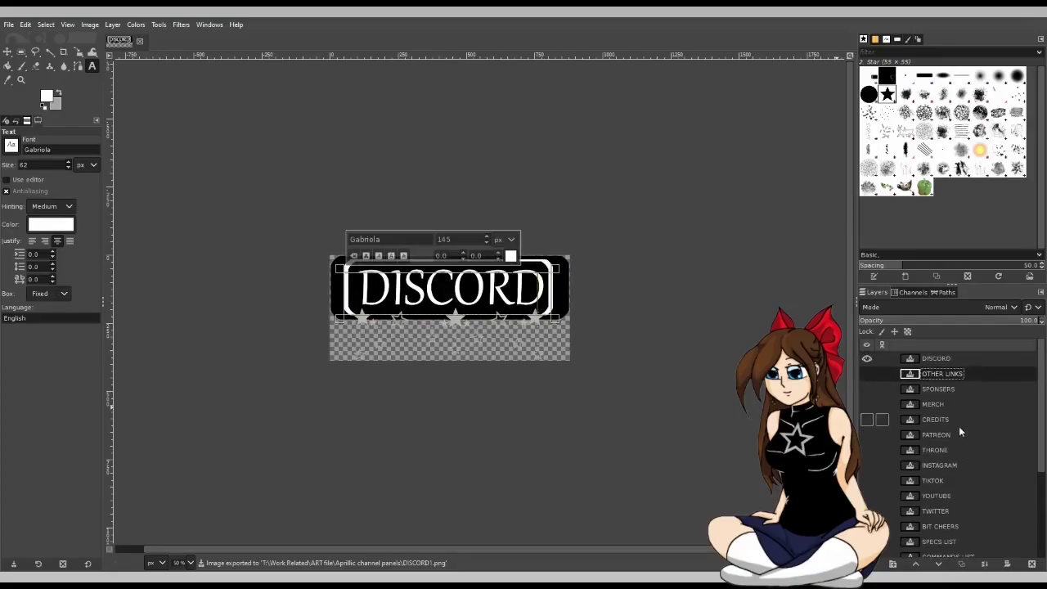
{"action": "left_click", "coordinate": [884, 358]}
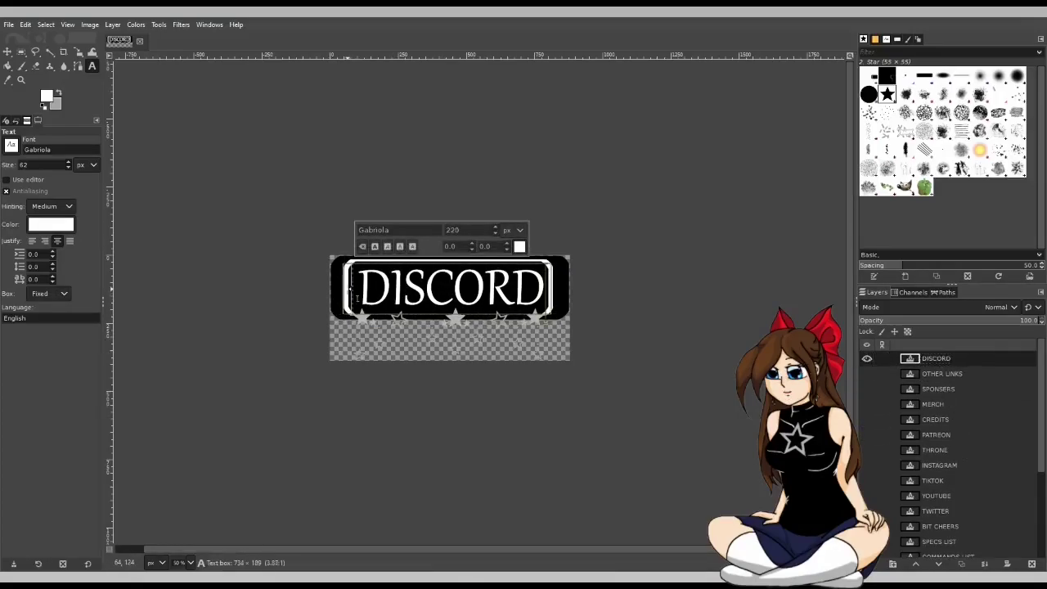
{"action": "left_click_drag", "start_coordinate": [347, 291], "coordinate": [343, 291]}
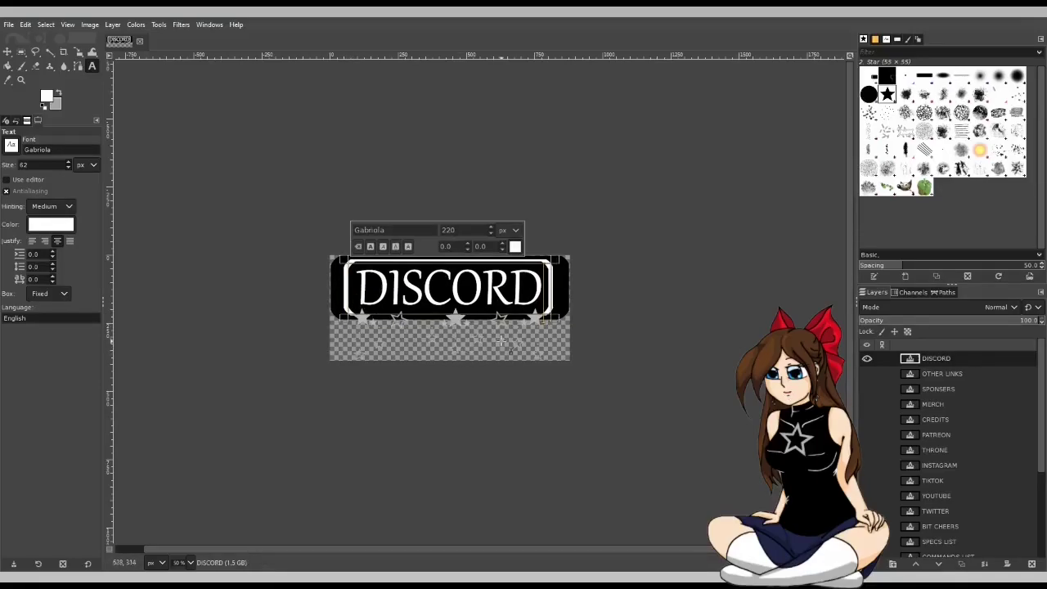
{"action": "left_click_drag", "start_coordinate": [347, 300], "coordinate": [344, 299]}
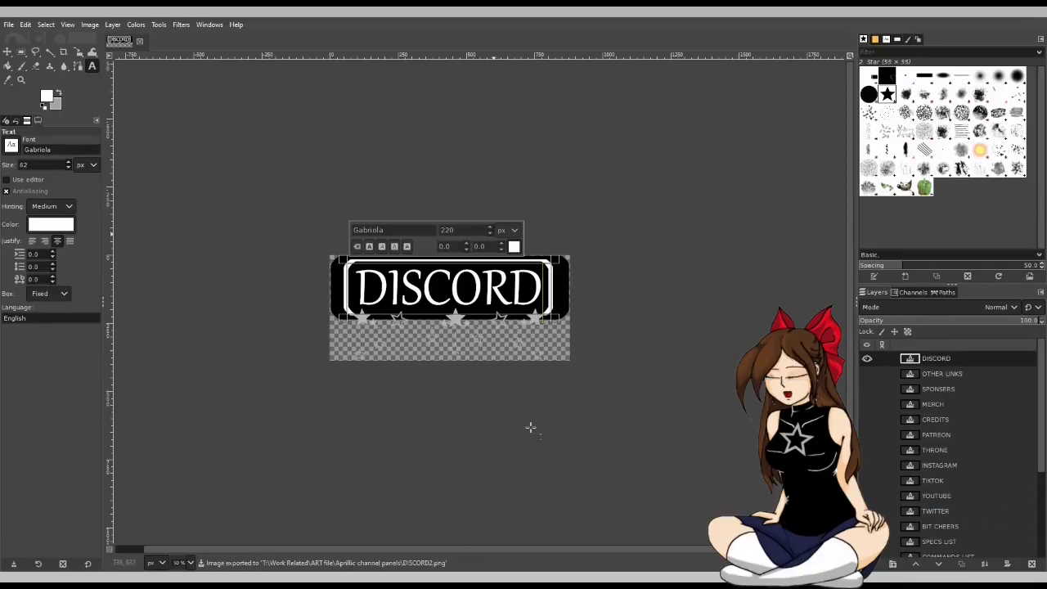
Step: Replace the lower-star frame behind the DISCORD text with the frame that has stars on its right side
{"action": "scroll", "coordinate": [949, 464], "scroll_direction": "down", "scroll_amount": 4}
{"action": "scroll", "coordinate": [951, 465], "scroll_direction": "down", "scroll_amount": 1}
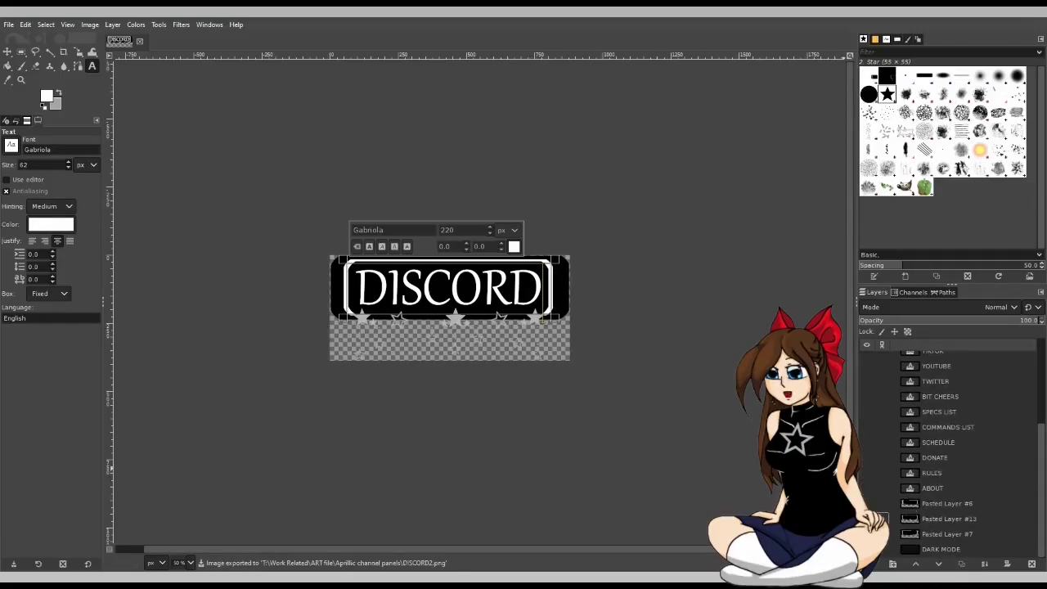
{"action": "scroll", "coordinate": [947, 503], "scroll_direction": "up", "scroll_amount": 3}
{"action": "scroll", "coordinate": [948, 499], "scroll_direction": "down", "scroll_amount": 3}
{"action": "scroll", "coordinate": [948, 499], "scroll_direction": "up", "scroll_amount": 1}
{"action": "scroll", "coordinate": [948, 498], "scroll_direction": "down", "scroll_amount": 1}
{"action": "left_click", "coordinate": [866, 503]}
{"action": "scroll", "coordinate": [939, 490], "scroll_direction": "up", "scroll_amount": 10}
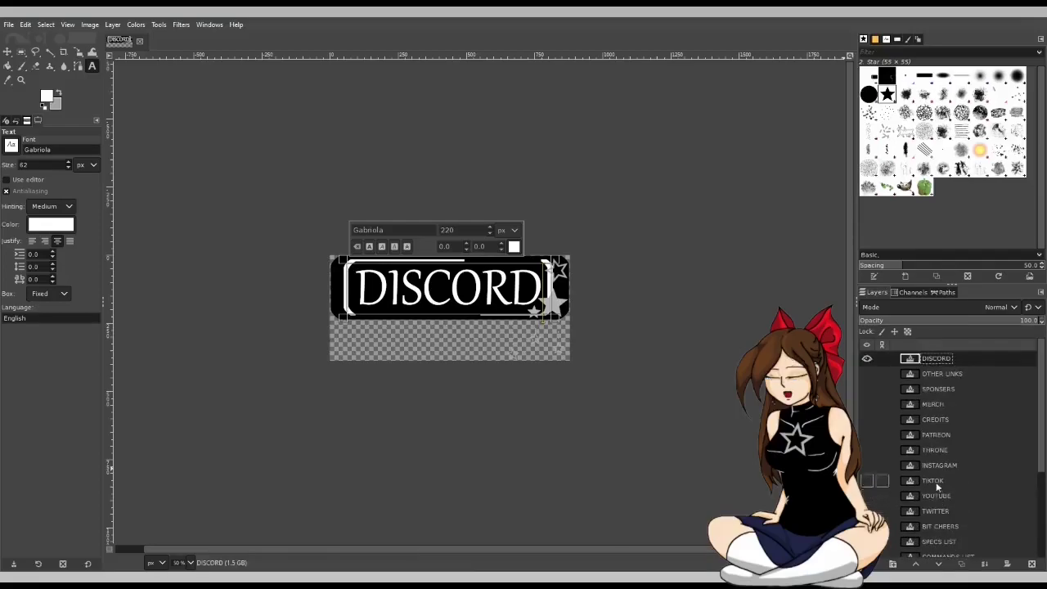
Step: Nudge the DISCORD text slightly left inside the right-star frame and export the panel as DISCORD3.png
{"action": "left_click_drag", "start_coordinate": [342, 288], "coordinate": [337, 289]}
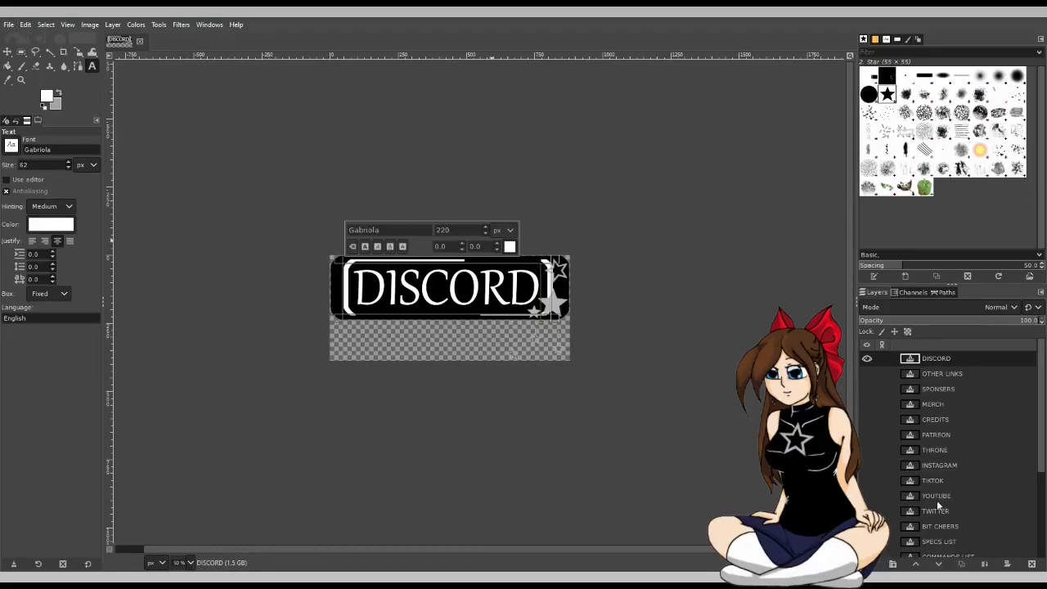
{"action": "key", "text": "ctrl+e"}
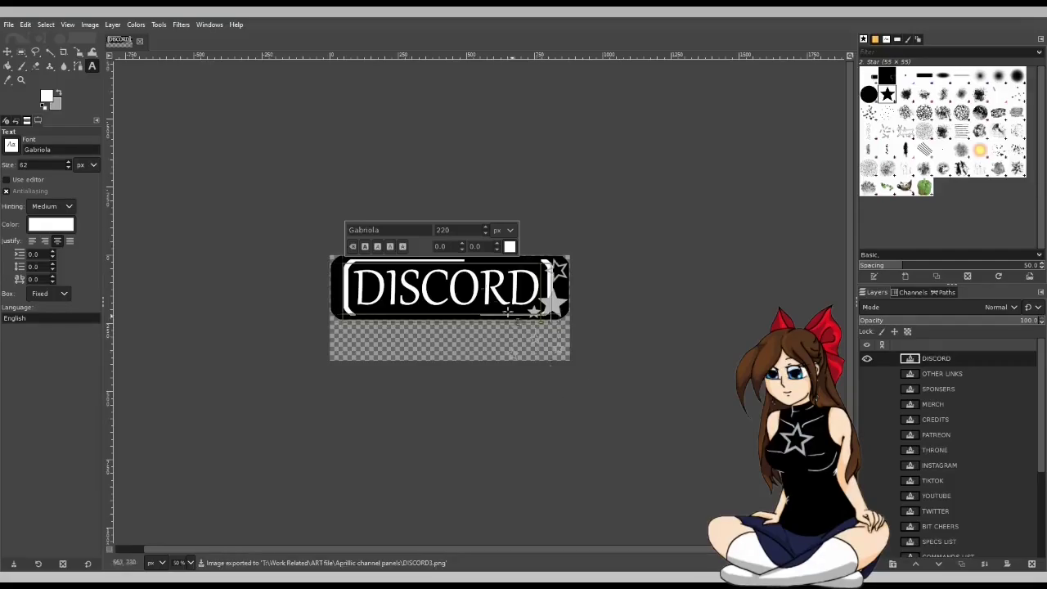
Step: Bring back the left-star frame behind the DISCORD text and check it briefly against the DARK MODE background
{"action": "scroll", "coordinate": [951, 450], "scroll_direction": "down", "scroll_amount": 5}
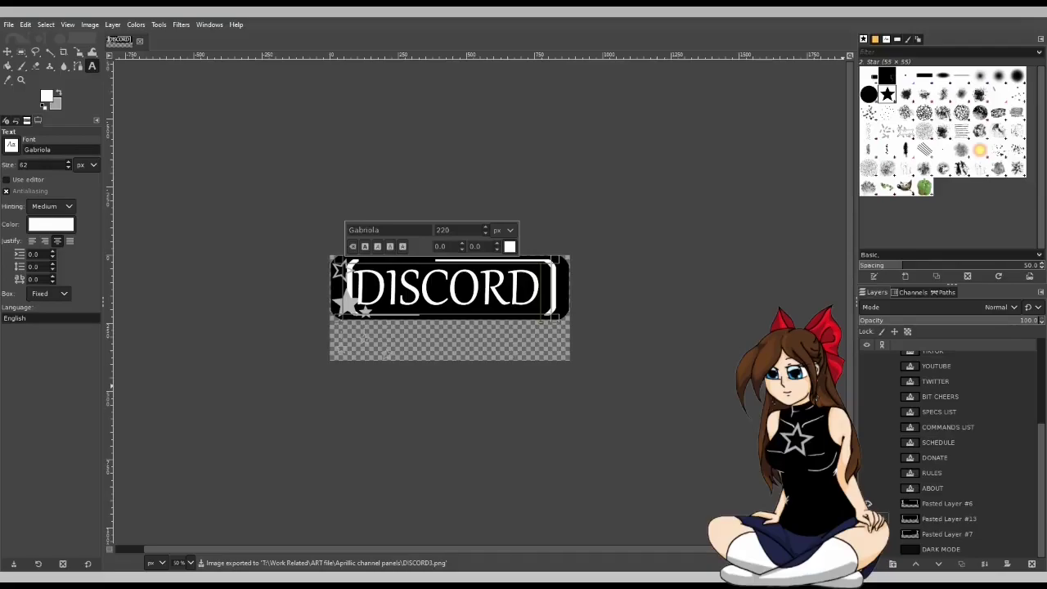
{"action": "left_click", "coordinate": [867, 549]}
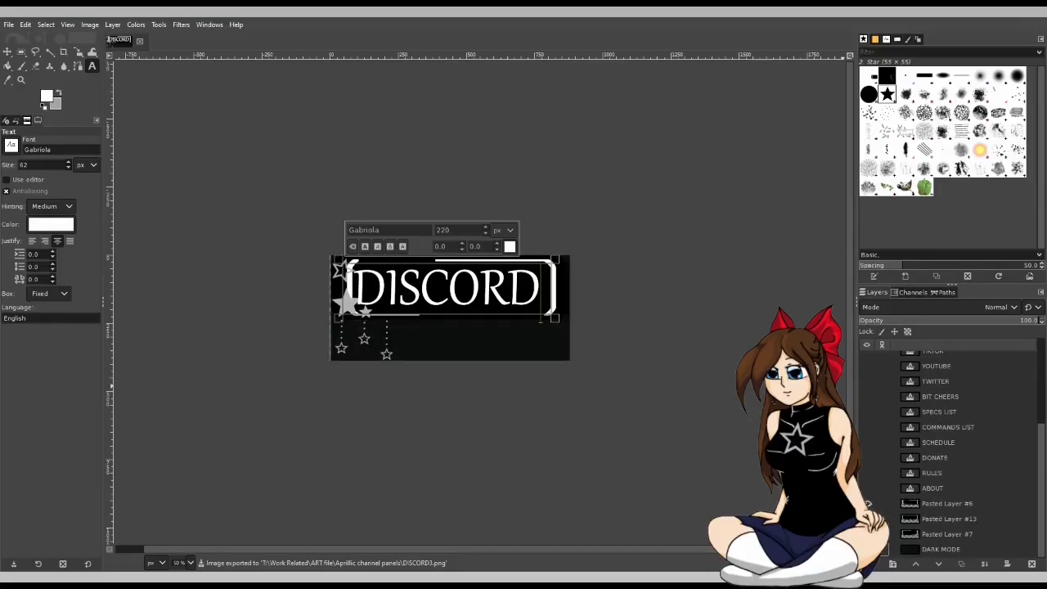
{"action": "left_click", "coordinate": [867, 549]}
{"action": "scroll", "coordinate": [945, 521], "scroll_direction": "up", "scroll_amount": 5}
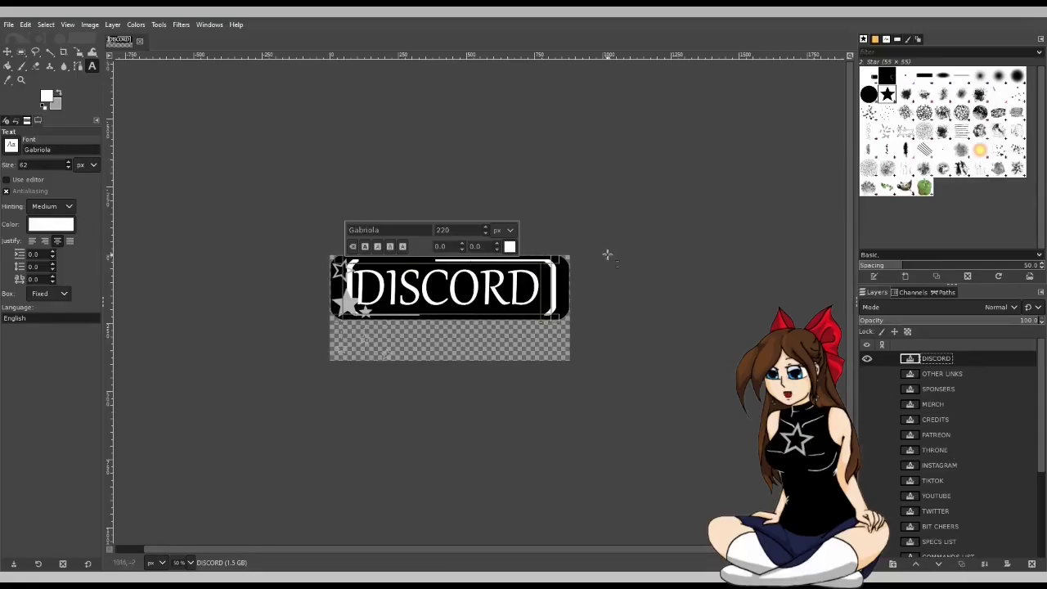
Step: Show the ABOUT title in place of DISCORD and save the image as panel art base5.xcf
{"action": "scroll", "coordinate": [935, 503], "scroll_direction": "down", "scroll_amount": 5}
{"action": "left_click", "coordinate": [935, 532]}
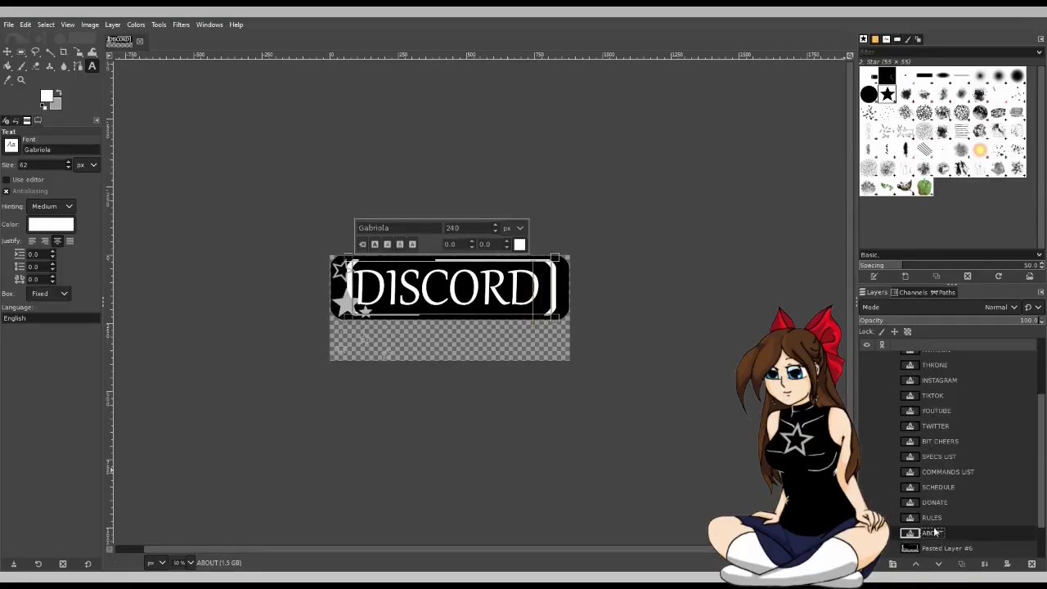
{"action": "scroll", "coordinate": [935, 533], "scroll_direction": "up", "scroll_amount": 5}
{"action": "left_click", "coordinate": [867, 358]}
{"action": "scroll", "coordinate": [867, 360], "scroll_direction": "down", "scroll_amount": 5}
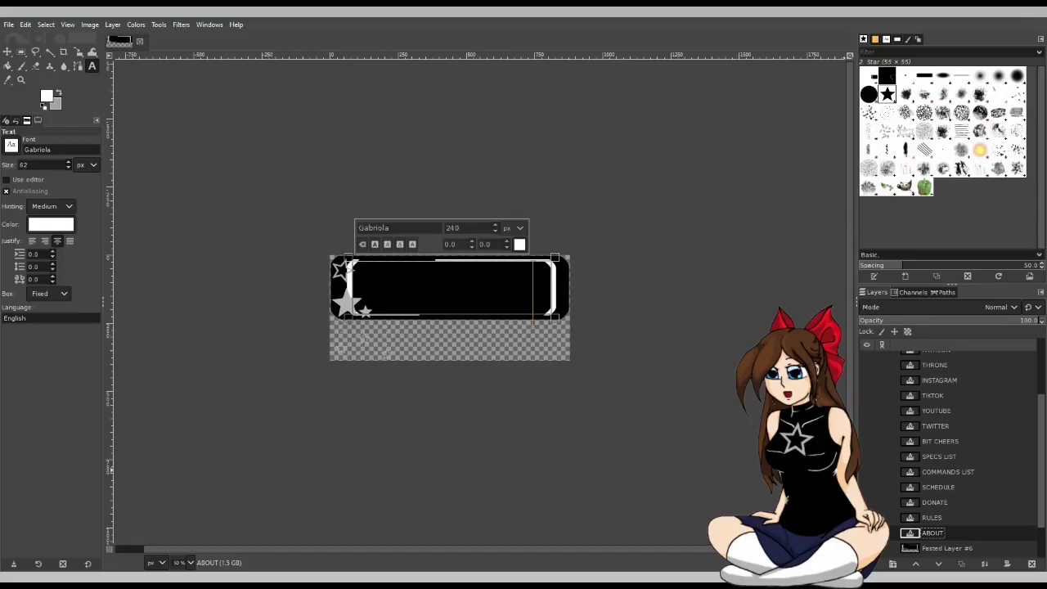
{"action": "left_click", "coordinate": [867, 533]}
{"action": "left_click", "coordinate": [9, 25]}
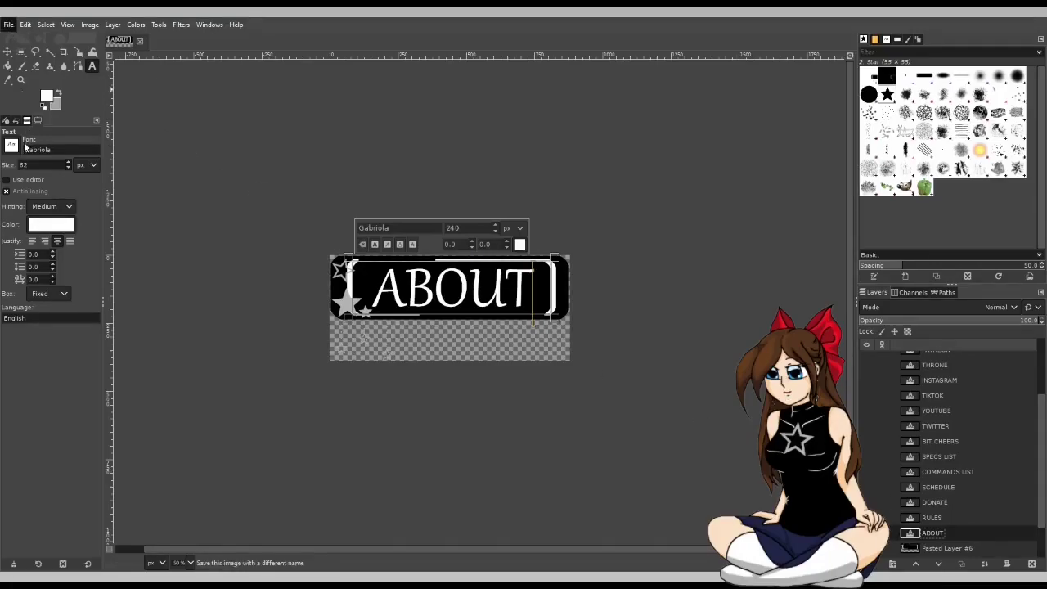
{"action": "left_click", "coordinate": [24, 139]}
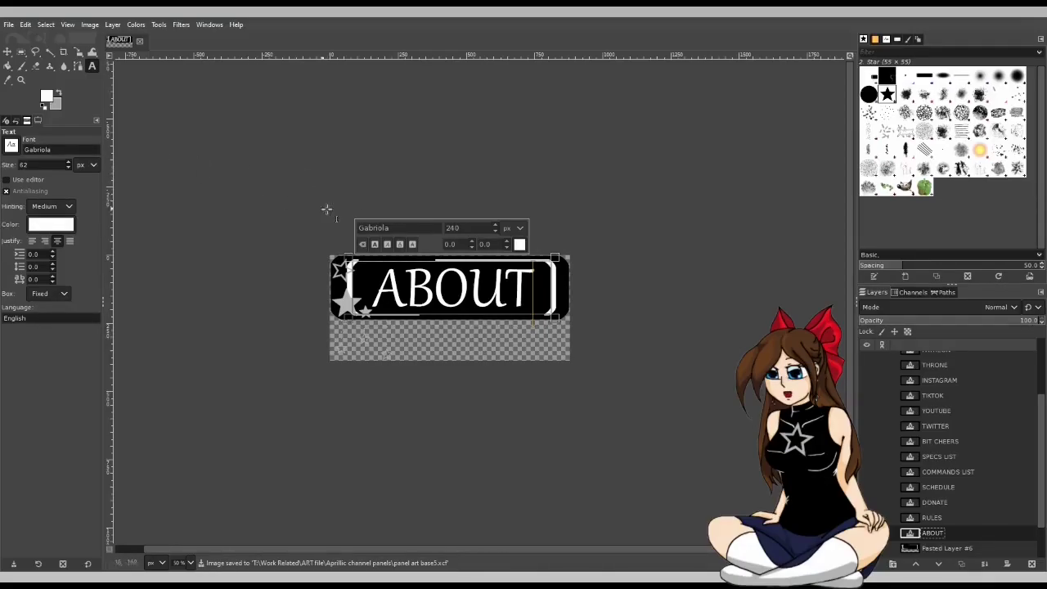
{"action": "left_click", "coordinate": [941, 548]}
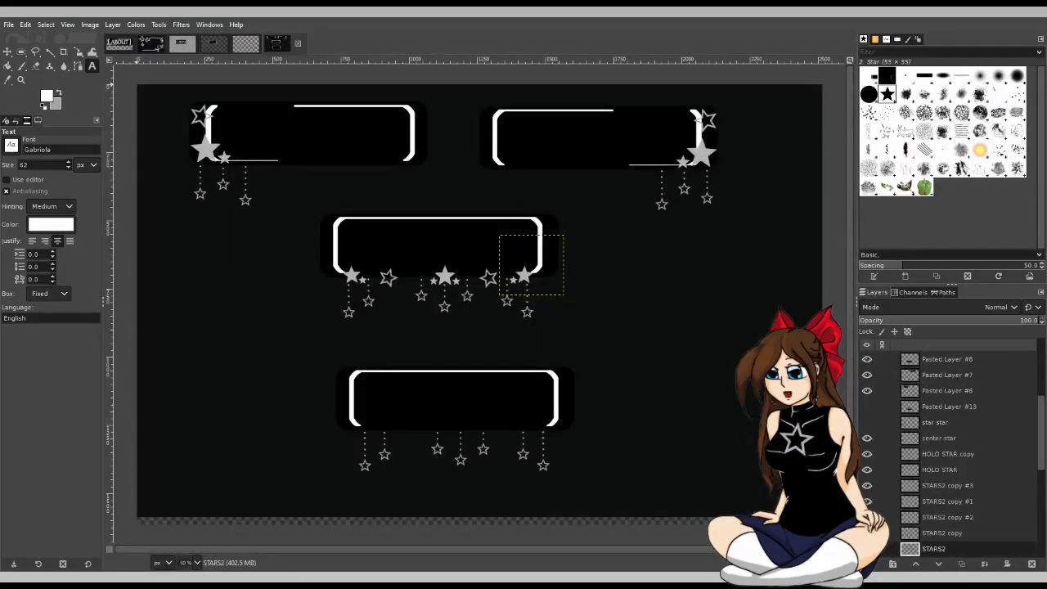
{"action": "left_click", "coordinate": [113, 46]}
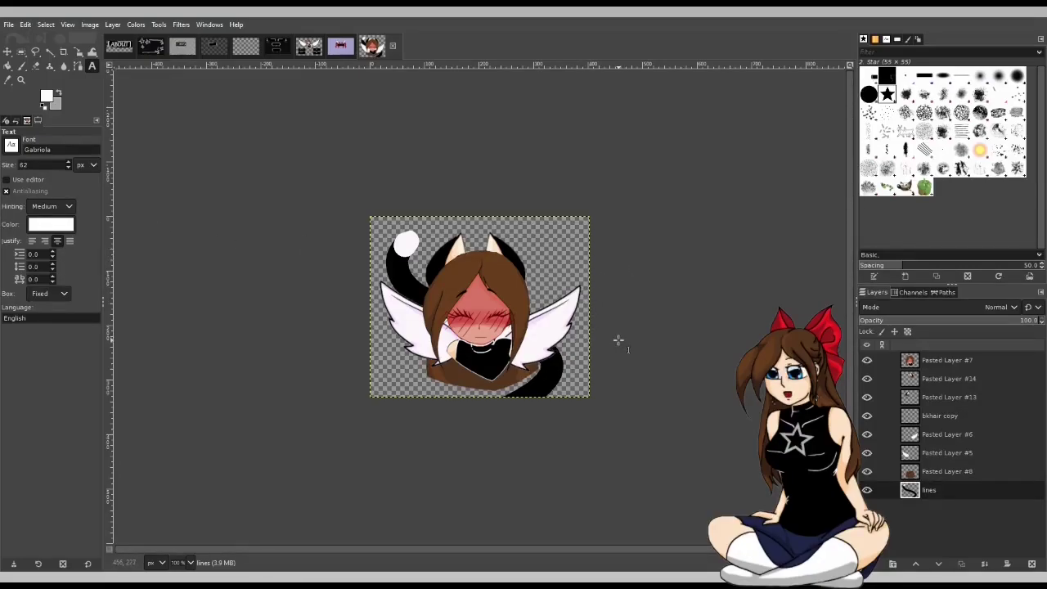
Step: Move the character's two ear layers, Pasted Layer #14 and Pasted Layer #13, up and outward from behind the hair
{"action": "scroll", "coordinate": [615, 325], "scroll_direction": "up", "scroll_amount": 2}
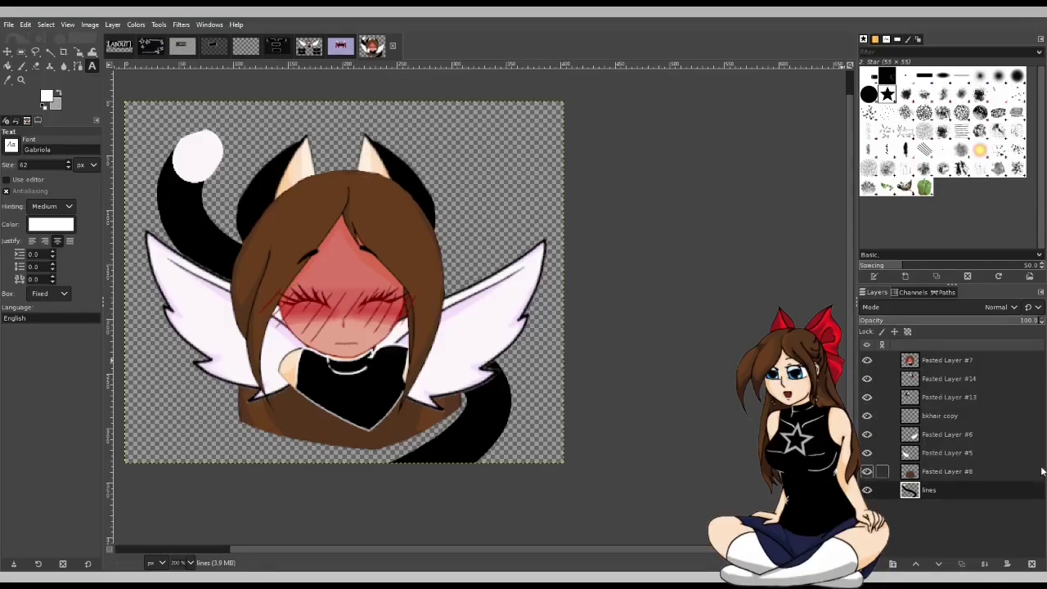
{"action": "left_click", "coordinate": [963, 384]}
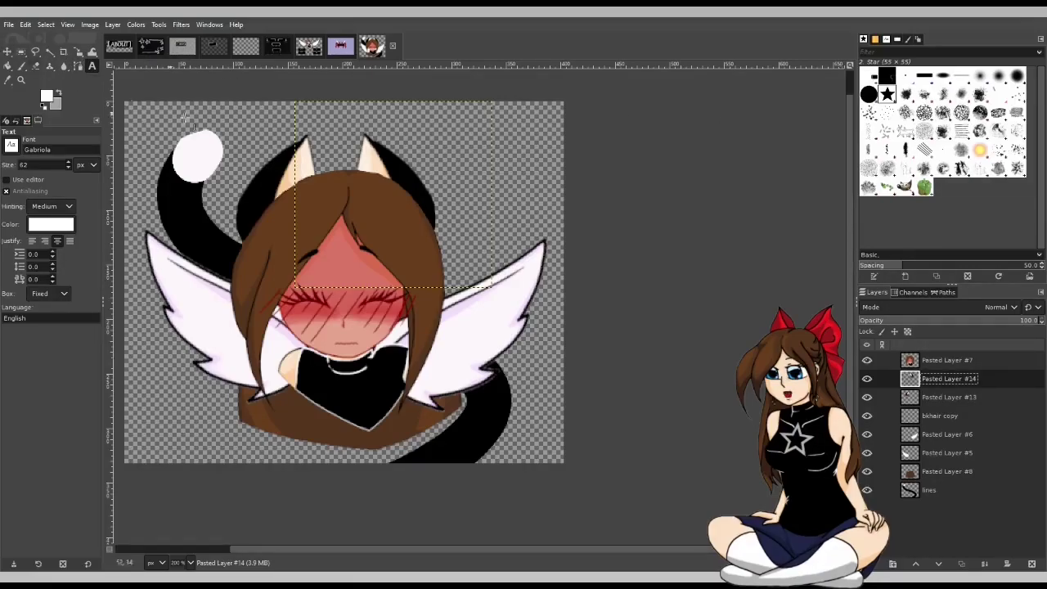
{"action": "left_click", "coordinate": [389, 168]}
{"action": "left_click", "coordinate": [695, 200]}
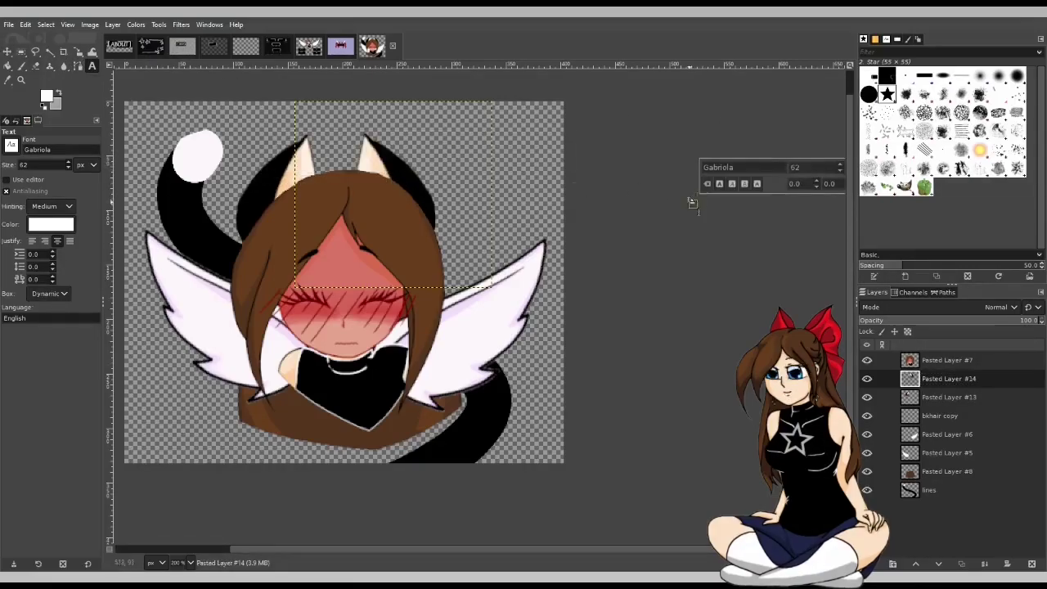
{"action": "left_click", "coordinate": [7, 51]}
{"action": "left_click_drag", "start_coordinate": [402, 176], "coordinate": [455, 118]}
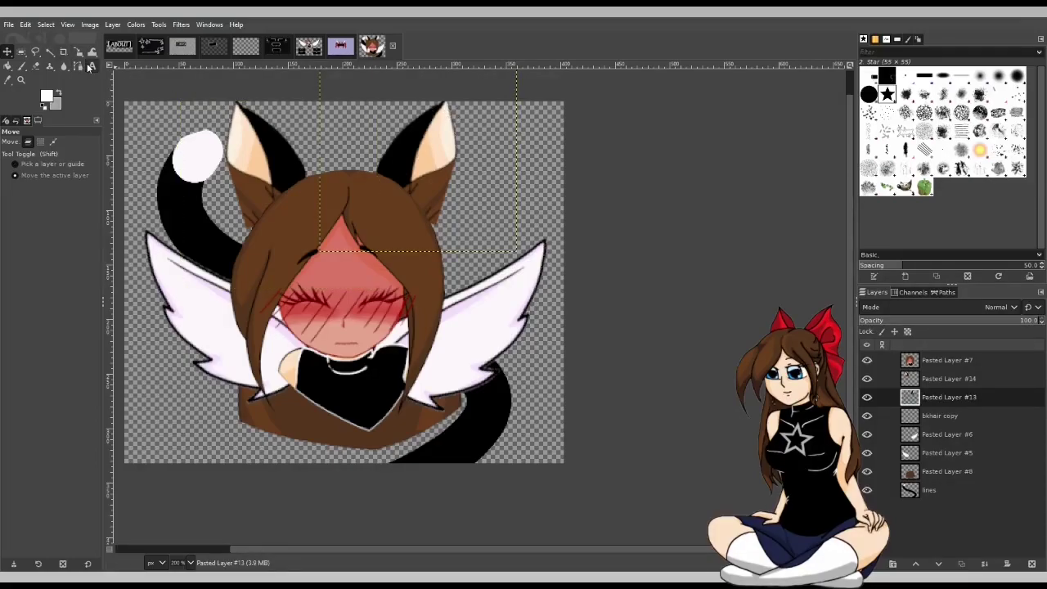
Step: Rotate the ear on Pasted Layer #13 by 87.25 degrees and shift it outward so it droops beside the head
{"action": "key", "text": "shift+r"}
{"action": "left_click_drag", "start_coordinate": [417, 158], "coordinate": [466, 262]}
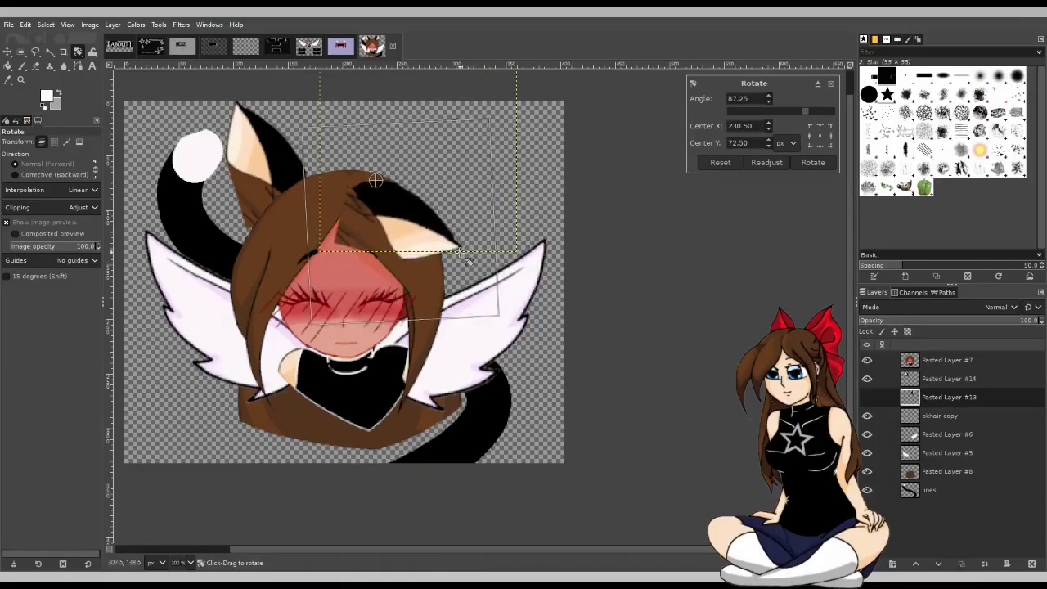
{"action": "left_click", "coordinate": [813, 162]}
{"action": "key", "text": "m"}
{"action": "left_click_drag", "start_coordinate": [427, 219], "coordinate": [451, 217]}
Step: Rotate the ear on Pasted Layer #14 by -77.75 degrees around its base and move it slightly up towards the head
{"action": "left_click", "coordinate": [940, 379]}
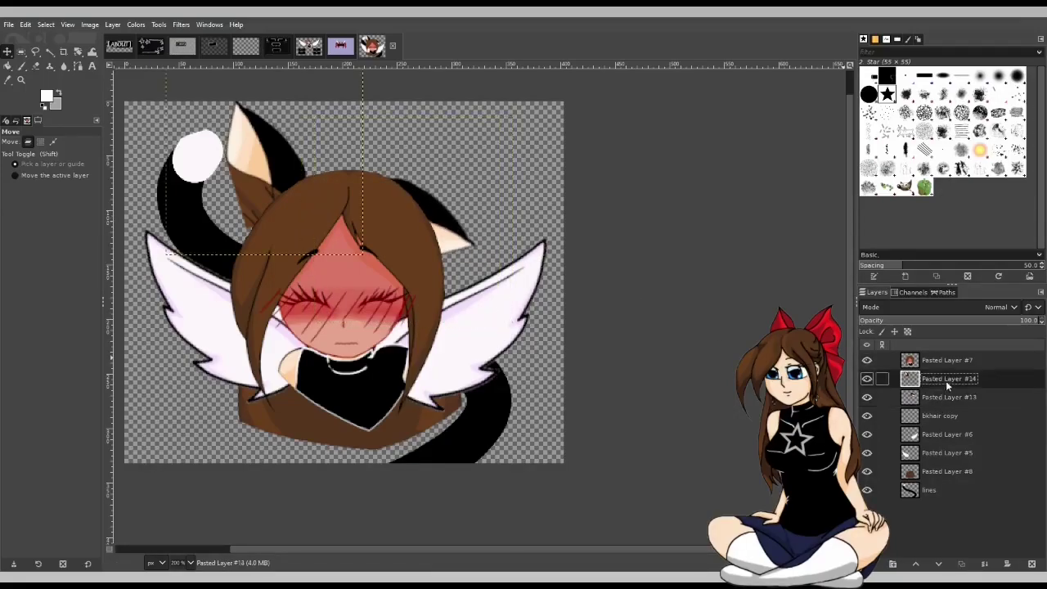
{"action": "key", "text": "shift+r"}
{"action": "left_click", "coordinate": [377, 280]}
{"action": "left_click_drag", "start_coordinate": [264, 161], "coordinate": [304, 202]}
{"action": "left_click_drag", "start_coordinate": [254, 135], "coordinate": [201, 236]}
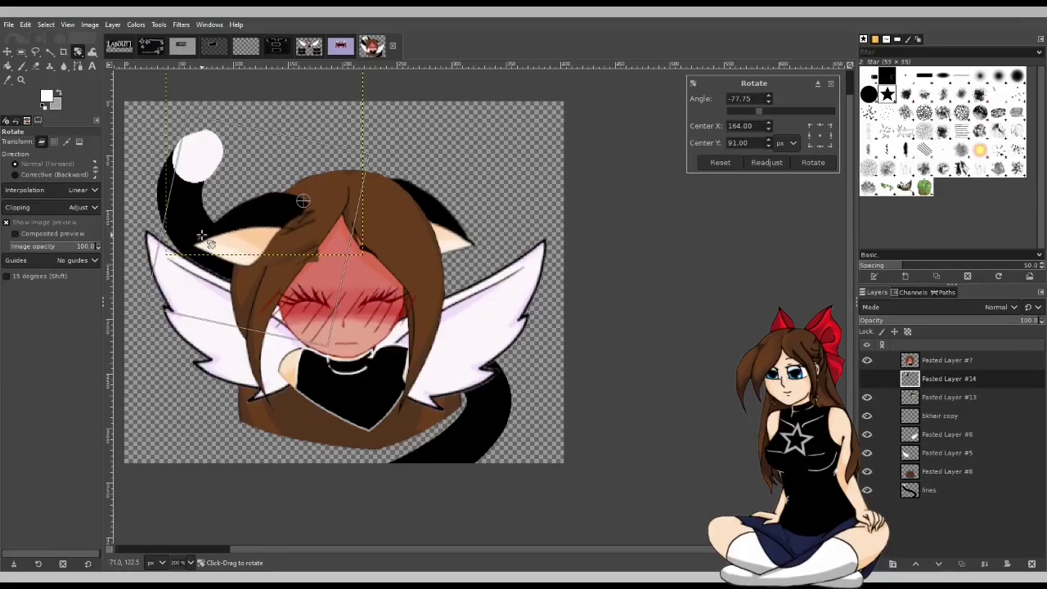
{"action": "left_click", "coordinate": [813, 163]}
{"action": "key", "text": "m"}
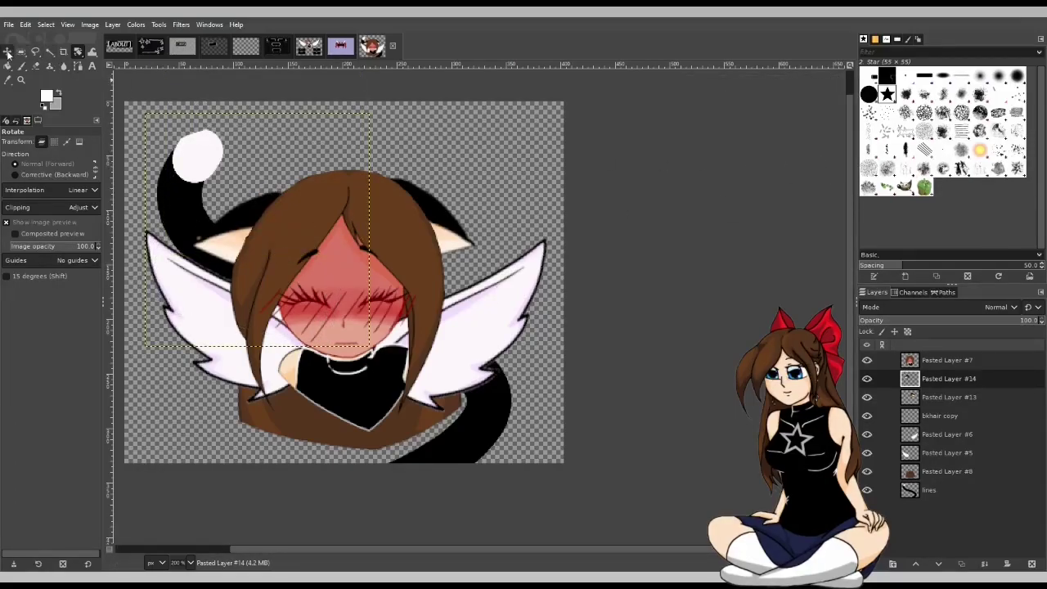
{"action": "left_click_drag", "start_coordinate": [239, 223], "coordinate": [255, 207]}
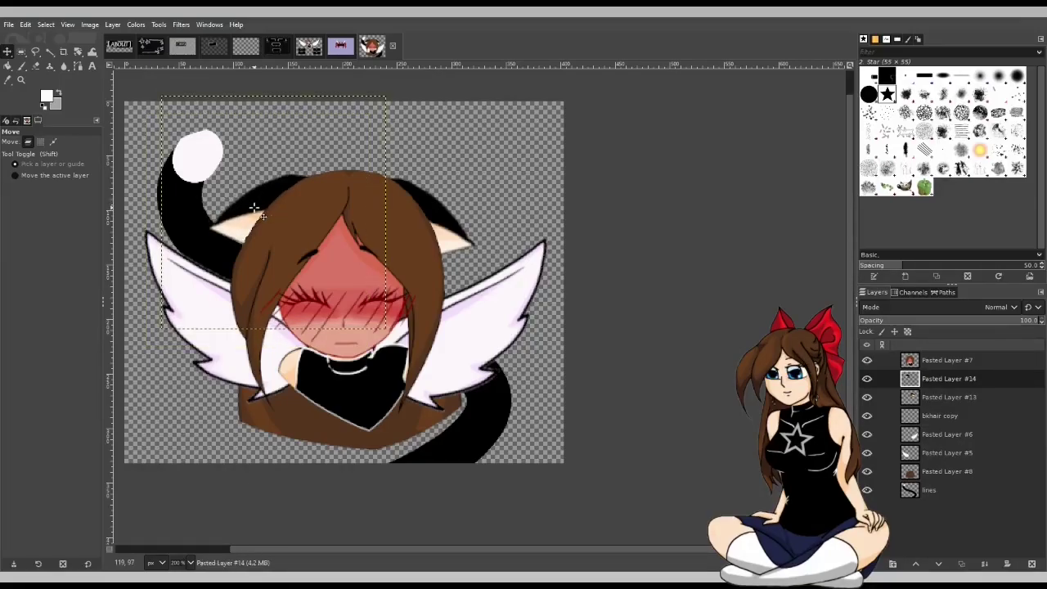
Step: Save the drooping-ear version of the character under the name cute2.xcf
{"action": "left_click", "coordinate": [948, 472]}
{"action": "key", "text": "ctrl+shift+s"}
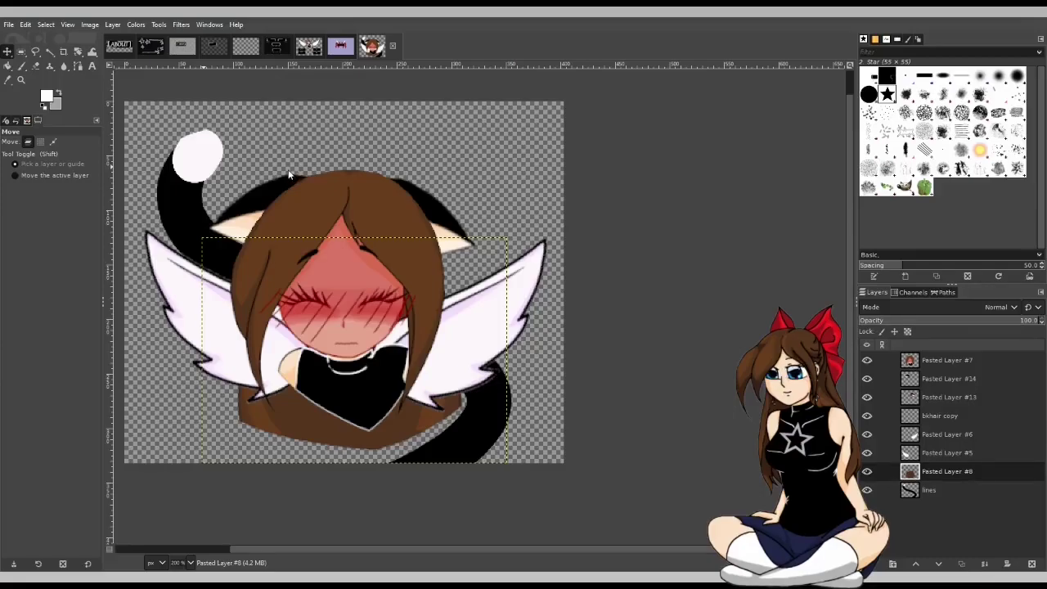
{"action": "key", "text": "ctrl+s"}
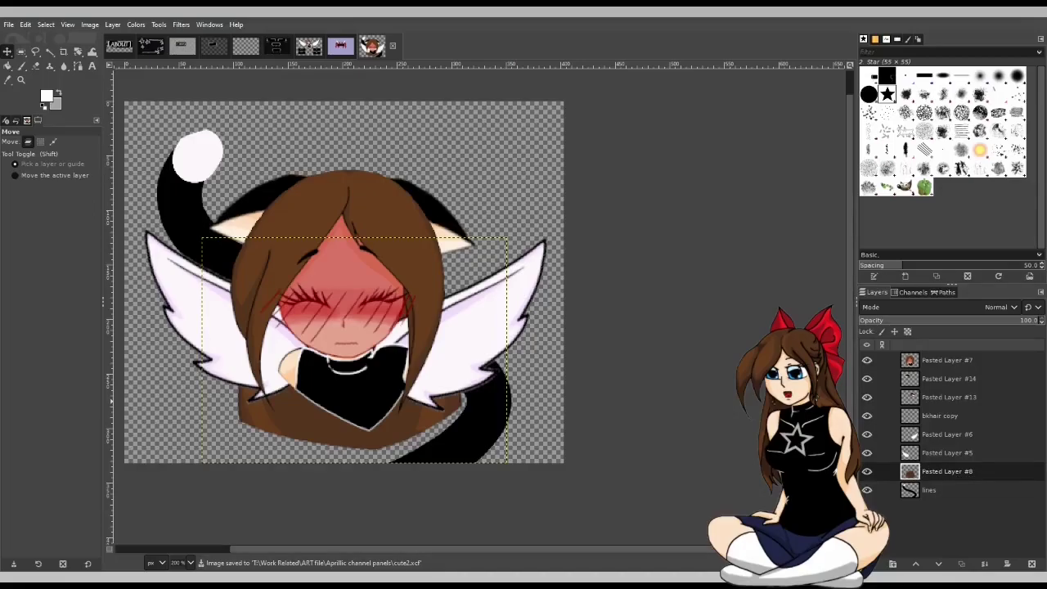
Step: Open the original upright-ear version of the character as a separate image beside the edited one
{"action": "key", "text": "ctrl+d"}
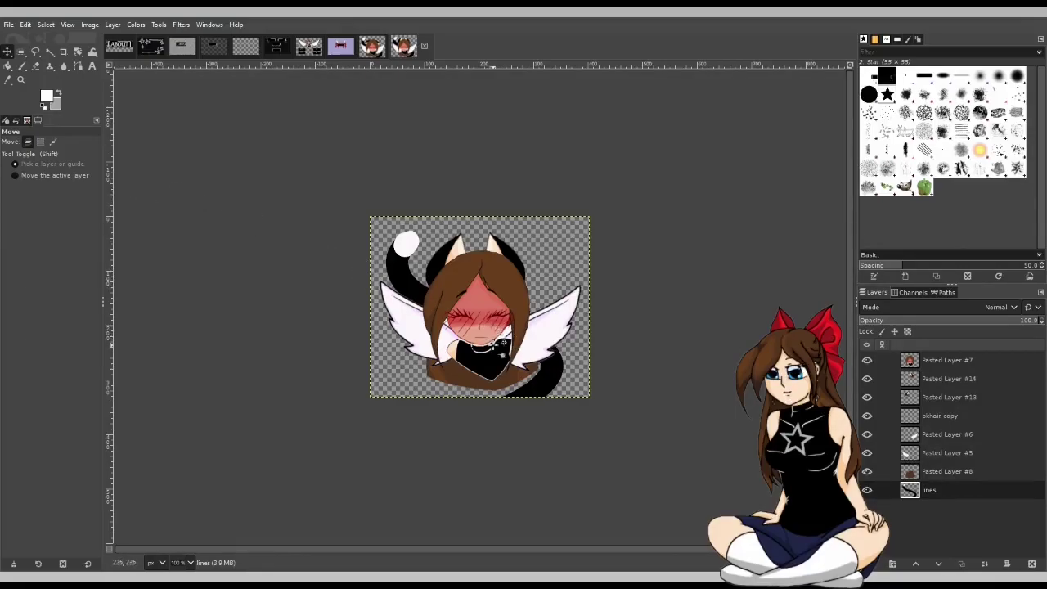
{"action": "scroll", "coordinate": [491, 337], "scroll_direction": "up", "scroll_amount": 2}
{"action": "scroll", "coordinate": [564, 319], "scroll_direction": "up", "scroll_amount": 1}
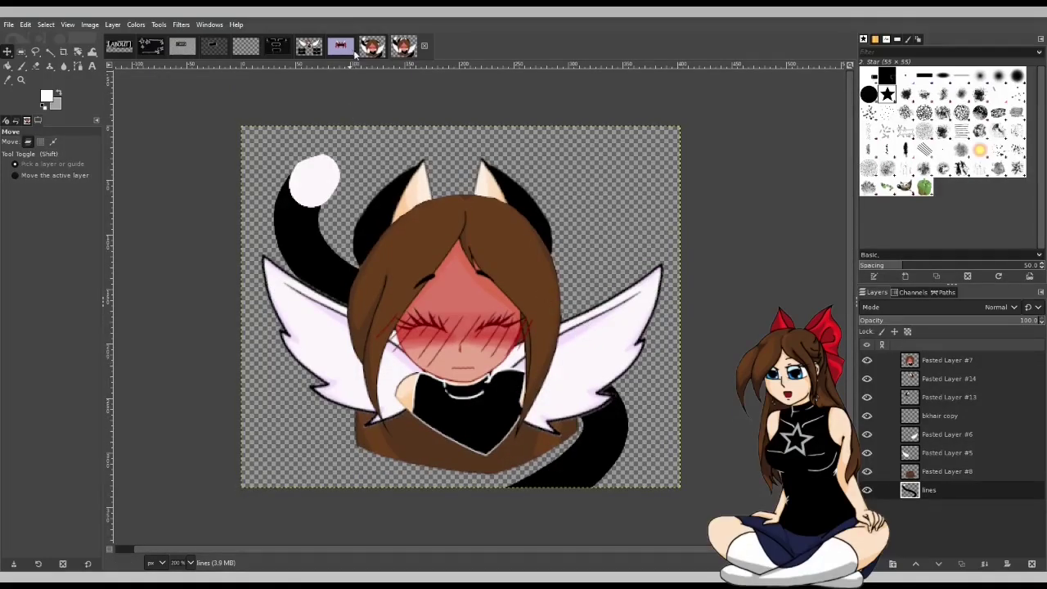
Step: Compare the drooping-ear and upright-ear versions of the character by alternating between the two images at matching view positions
{"action": "left_click", "coordinate": [947, 471]}
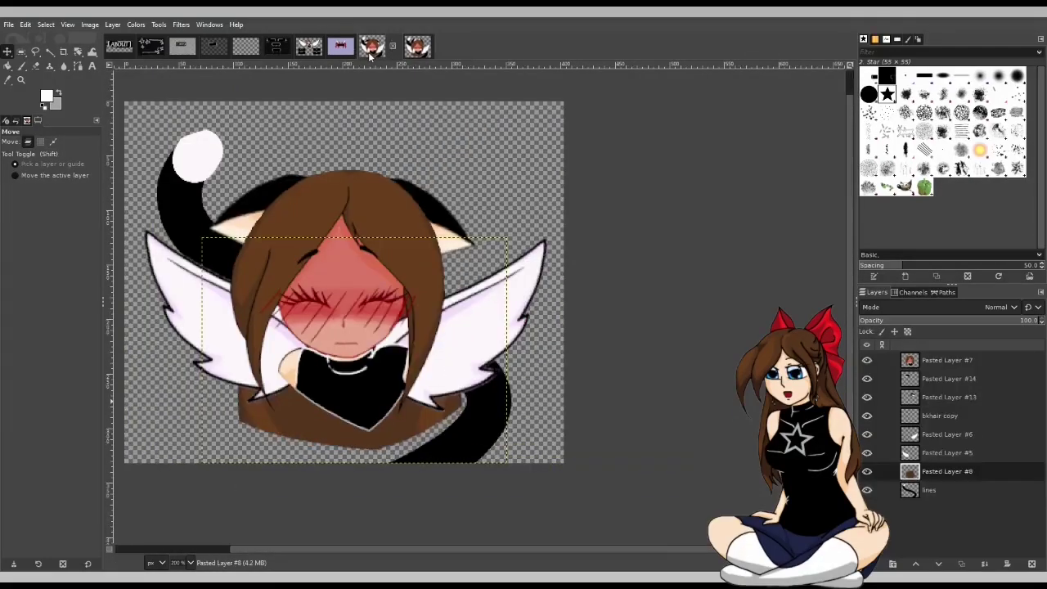
{"action": "left_click", "coordinate": [934, 362]}
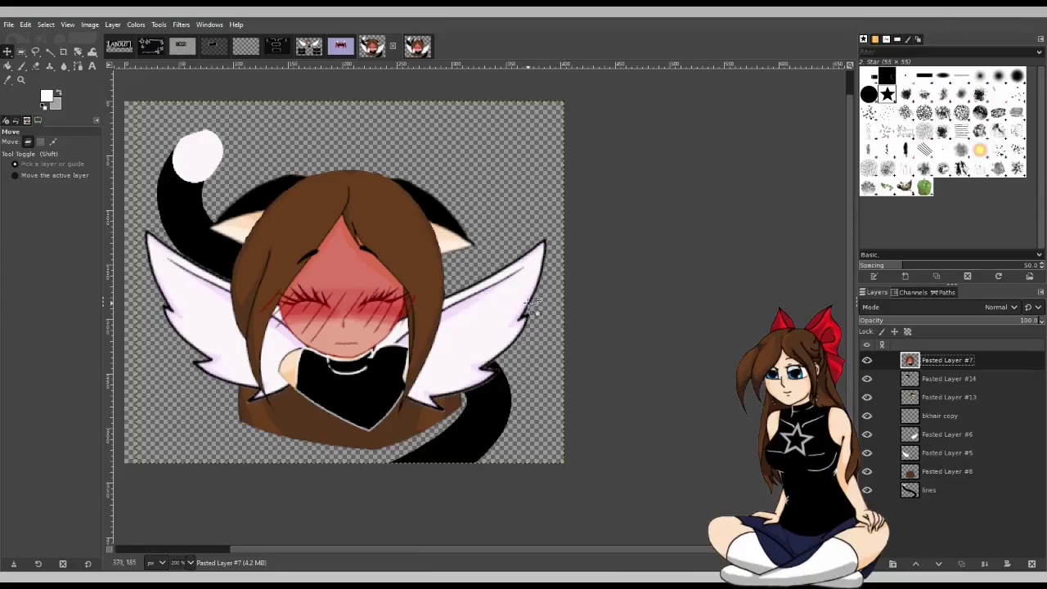
{"action": "left_click_drag", "start_coordinate": [505, 549], "coordinate": [418, 531]}
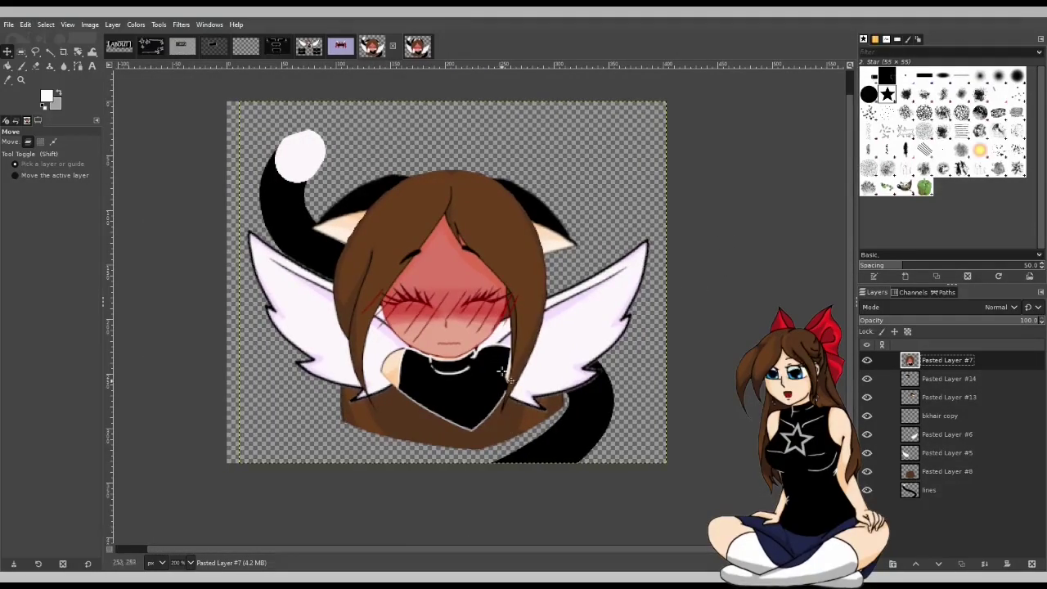
{"action": "left_click", "coordinate": [415, 49]}
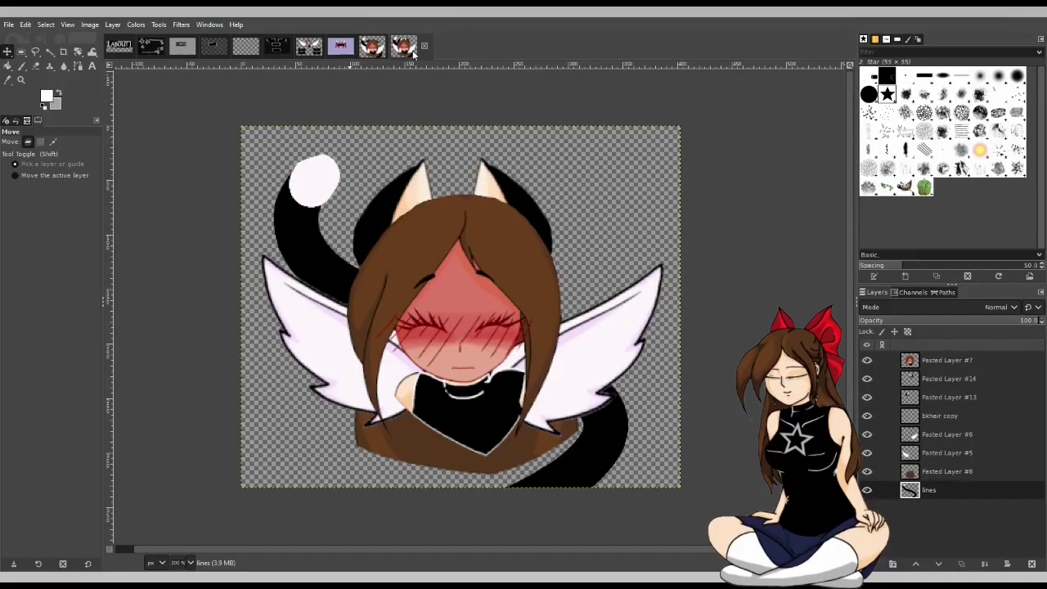
{"action": "left_click", "coordinate": [372, 50]}
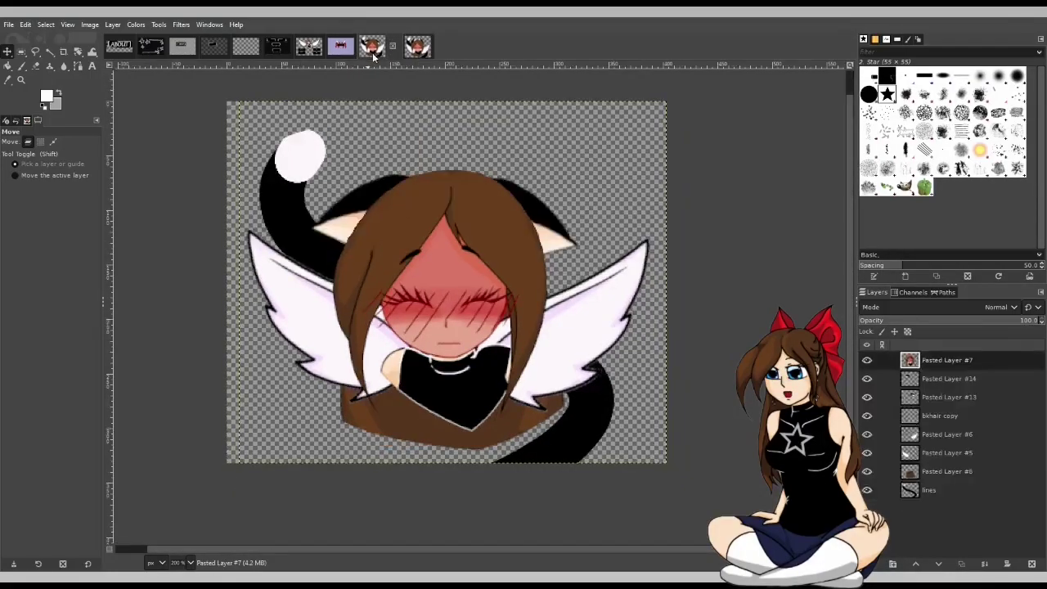
{"action": "left_click", "coordinate": [408, 54]}
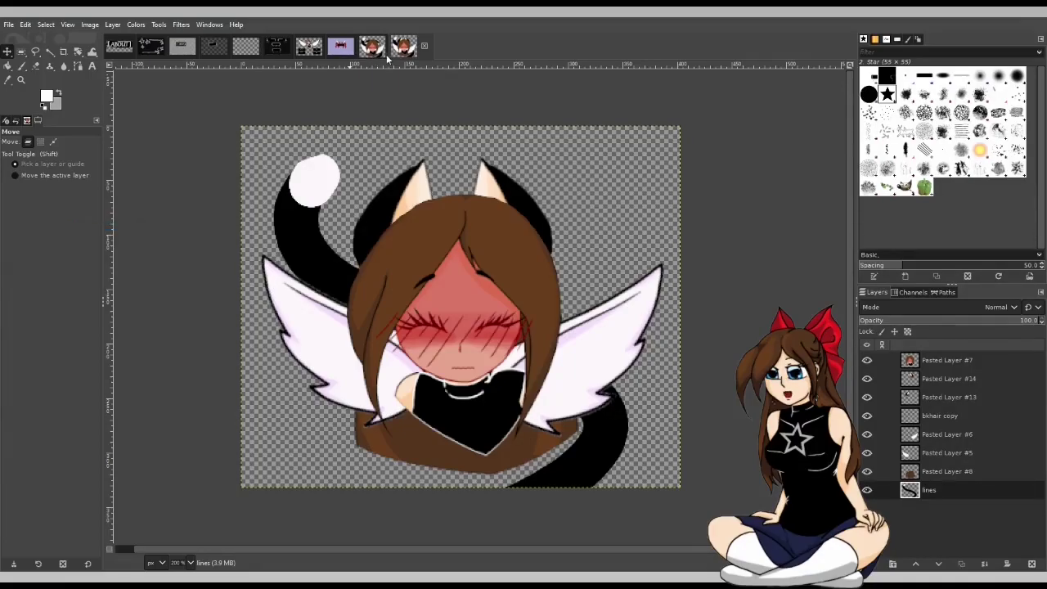
{"action": "left_click", "coordinate": [369, 49]}
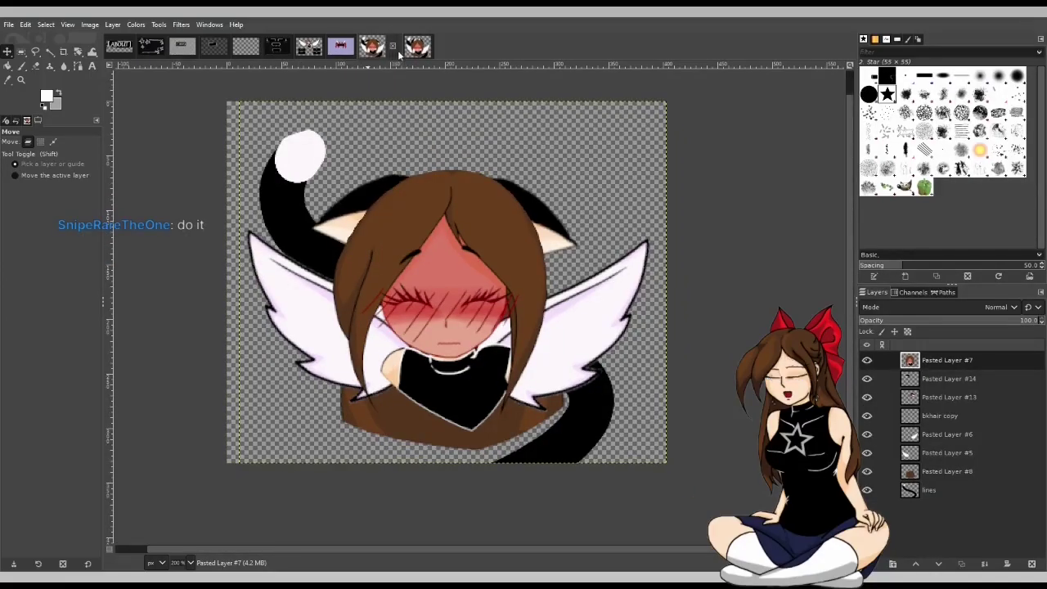
{"action": "left_click", "coordinate": [403, 46]}
{"action": "left_click", "coordinate": [373, 49]}
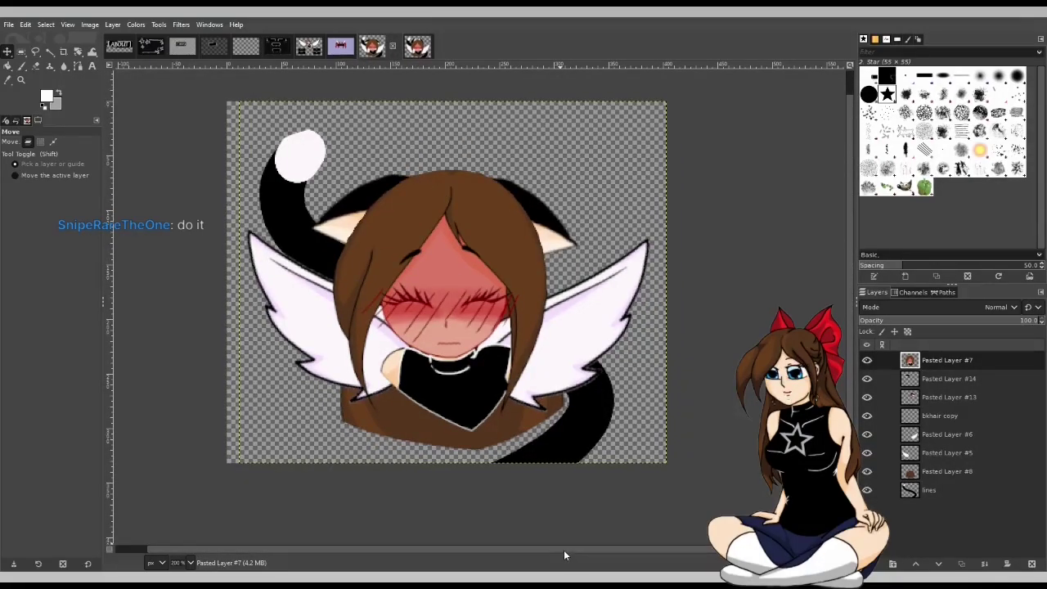
{"action": "scroll", "coordinate": [565, 550], "scroll_direction": "left", "scroll_amount": 2}
{"action": "scroll", "coordinate": [848, 292], "scroll_direction": "up", "scroll_amount": 1}
{"action": "scroll", "coordinate": [849, 292], "scroll_direction": "up", "scroll_amount": 1}
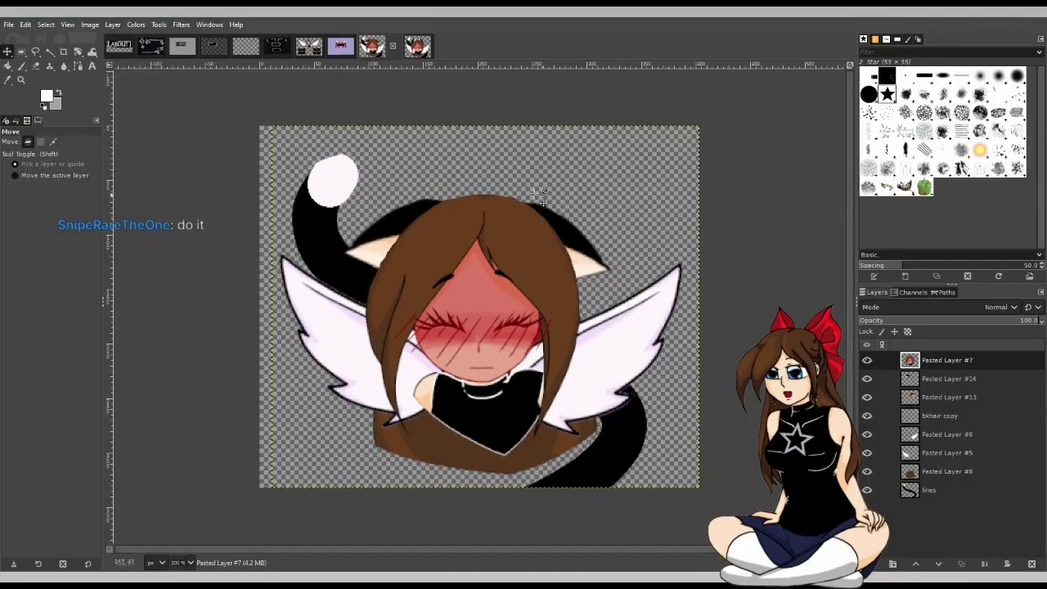
{"action": "left_click", "coordinate": [418, 47]}
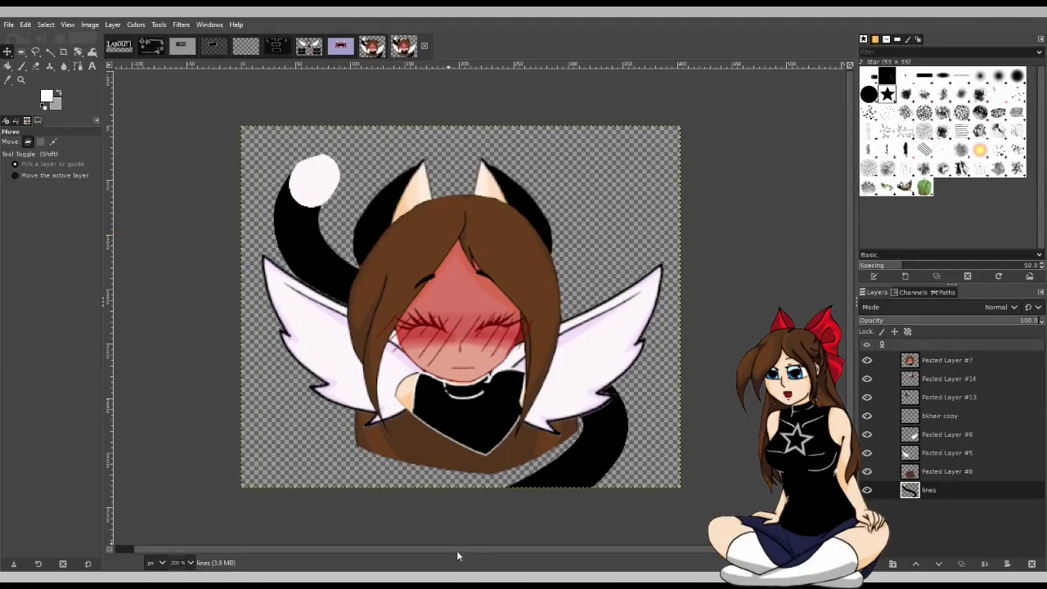
{"action": "scroll", "coordinate": [457, 550], "scroll_direction": "left", "scroll_amount": 1}
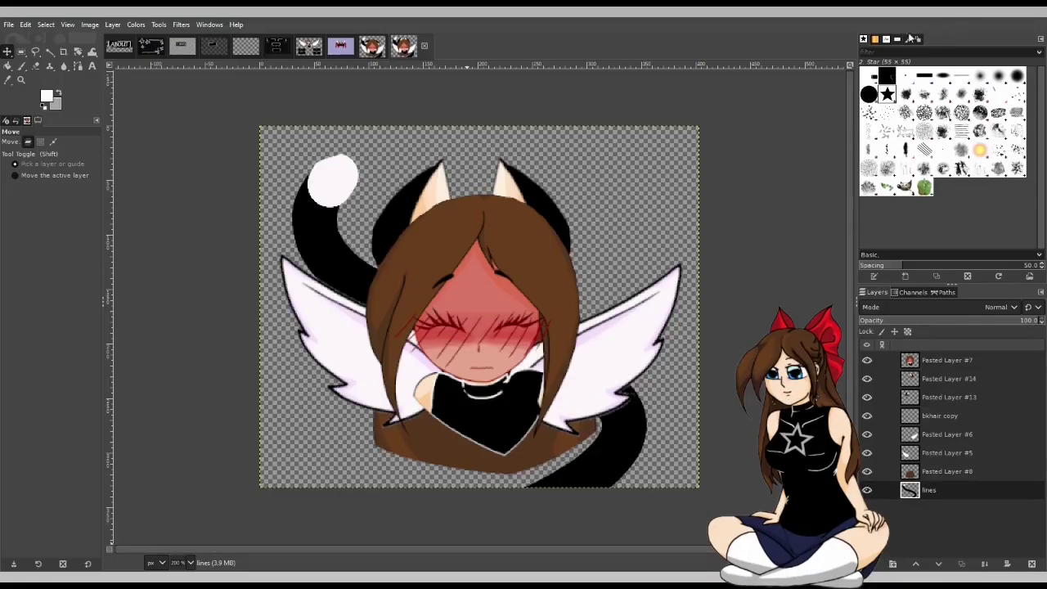
Step: Flip repeatedly between the upright-ear and drooping-ear character images to judge the difference in ear pose
{"action": "left_click", "coordinate": [371, 50]}
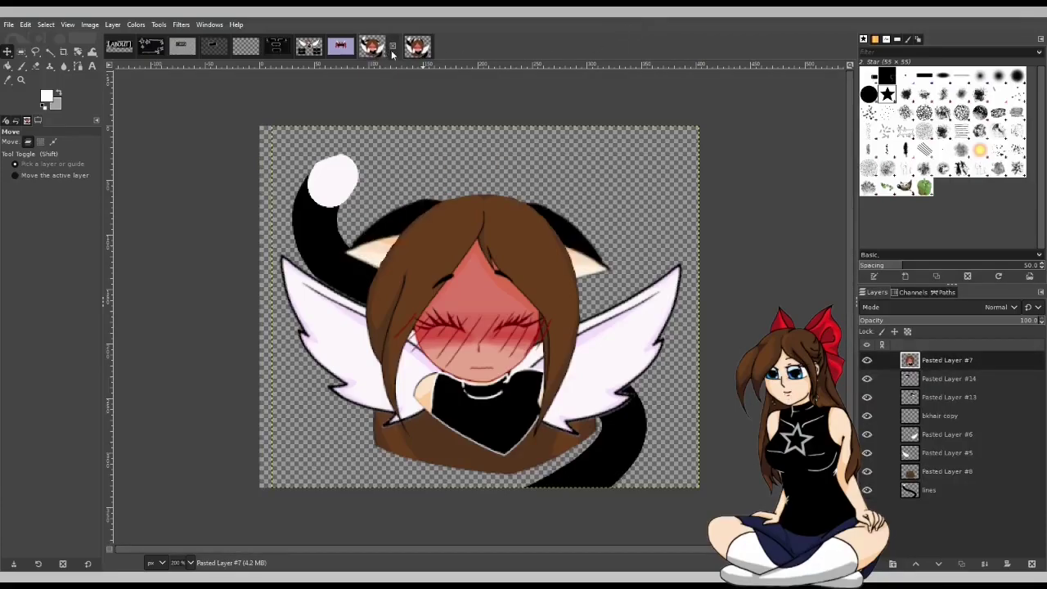
{"action": "left_click", "coordinate": [404, 49]}
{"action": "left_click", "coordinate": [374, 51]}
{"action": "left_click", "coordinate": [404, 51]}
{"action": "left_click", "coordinate": [374, 51]}
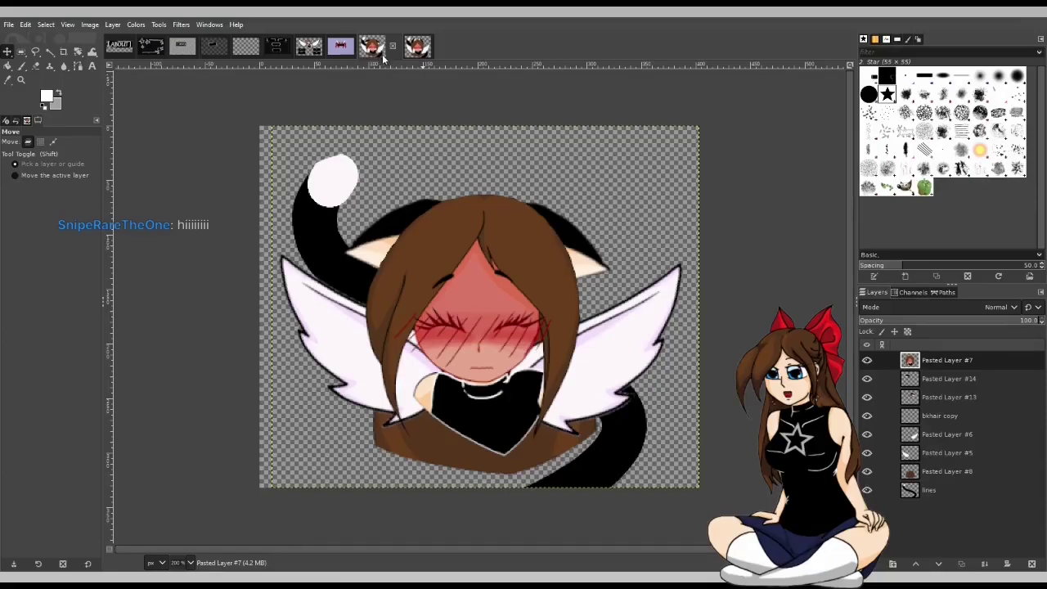
{"action": "left_click", "coordinate": [408, 51]}
{"action": "left_click", "coordinate": [374, 51]}
{"action": "left_click", "coordinate": [408, 51]}
{"action": "left_click", "coordinate": [373, 51]}
{"action": "left_click", "coordinate": [408, 51]}
{"action": "left_click", "coordinate": [373, 51]}
{"action": "left_click", "coordinate": [407, 50]}
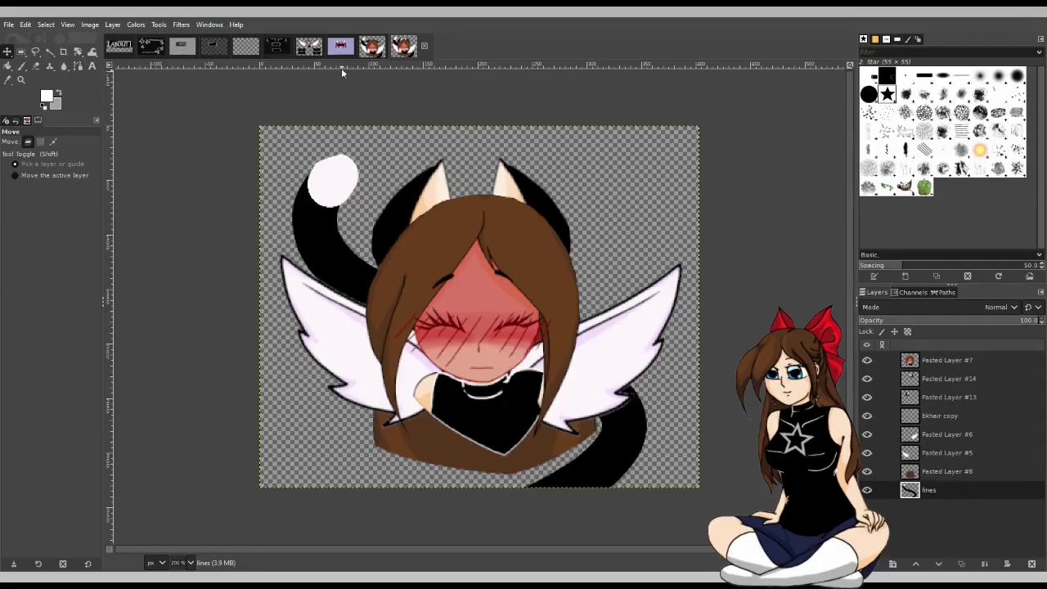
Step: In the bow-and-wing panel image, hide the two inner bows and both wings to preview the panel with only the outer bows
{"action": "left_click", "coordinate": [342, 47]}
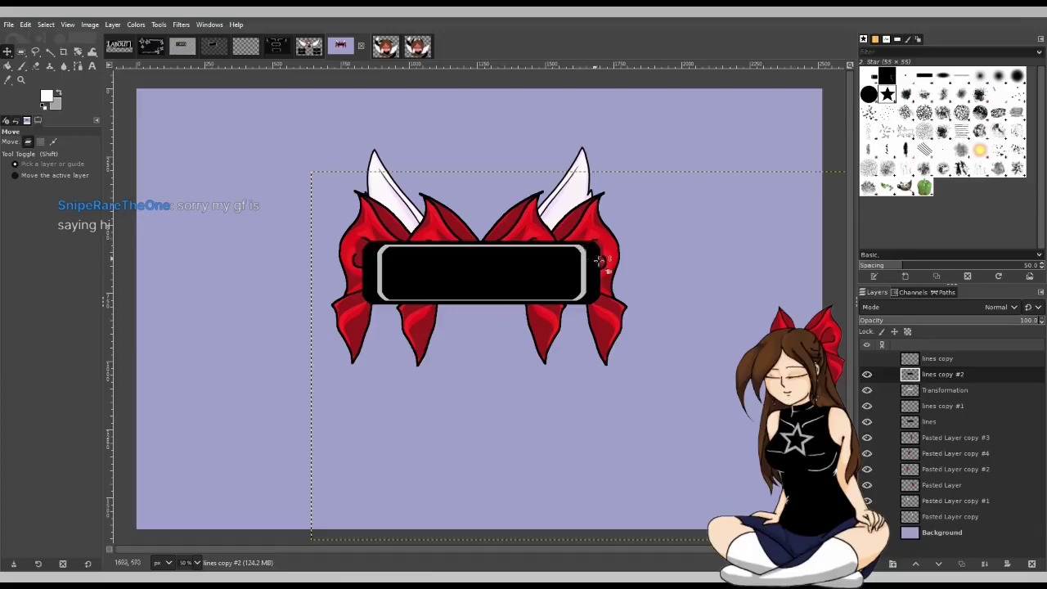
{"action": "left_click", "coordinate": [869, 468]}
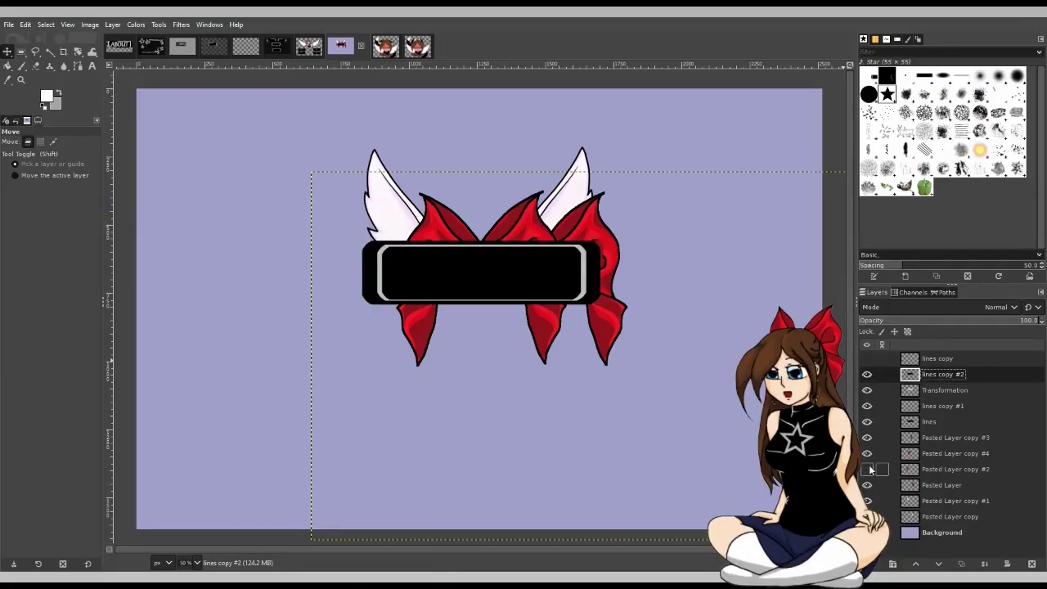
{"action": "left_click", "coordinate": [869, 468]}
{"action": "left_click", "coordinate": [867, 453]}
{"action": "left_click", "coordinate": [867, 438]}
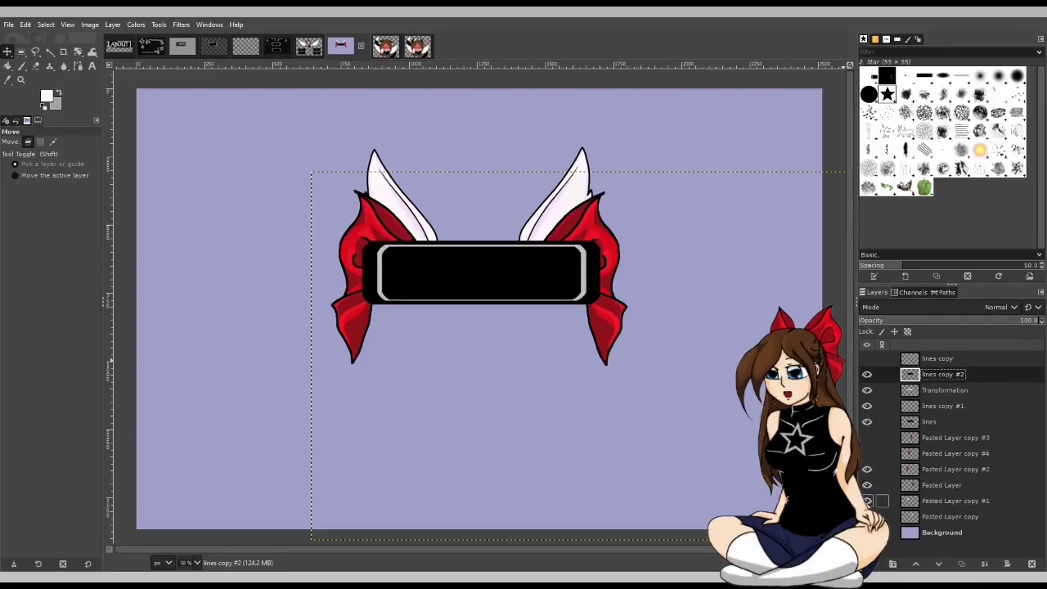
{"action": "left_click", "coordinate": [867, 501]}
{"action": "left_click", "coordinate": [867, 516]}
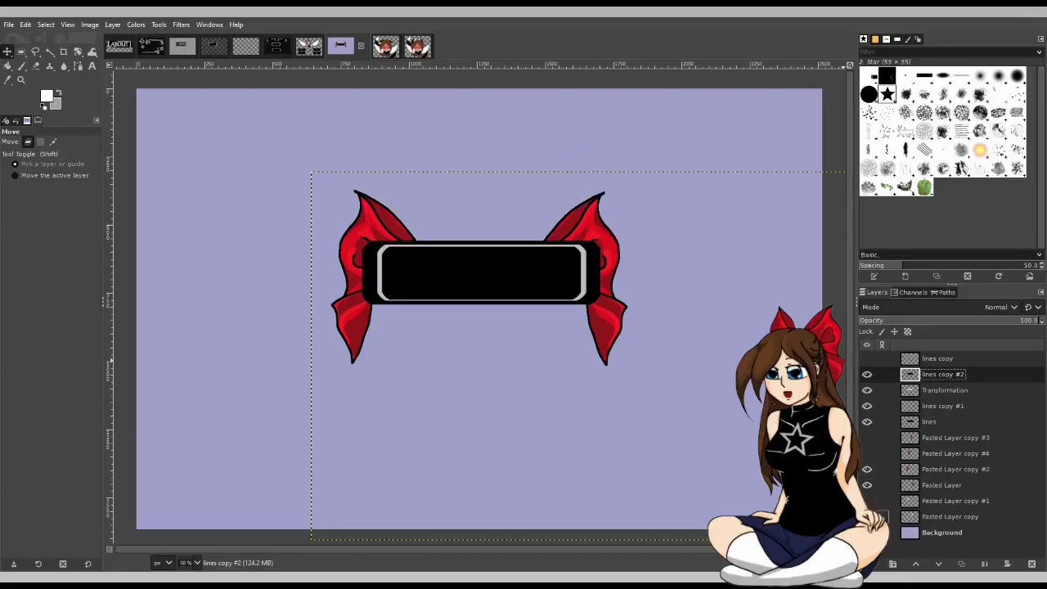
Step: Hide both outer bows and show the two wing layers to preview the panel with wings only
{"action": "left_click", "coordinate": [867, 485]}
{"action": "left_click", "coordinate": [866, 469]}
{"action": "left_click", "coordinate": [867, 500]}
{"action": "left_click", "coordinate": [867, 516]}
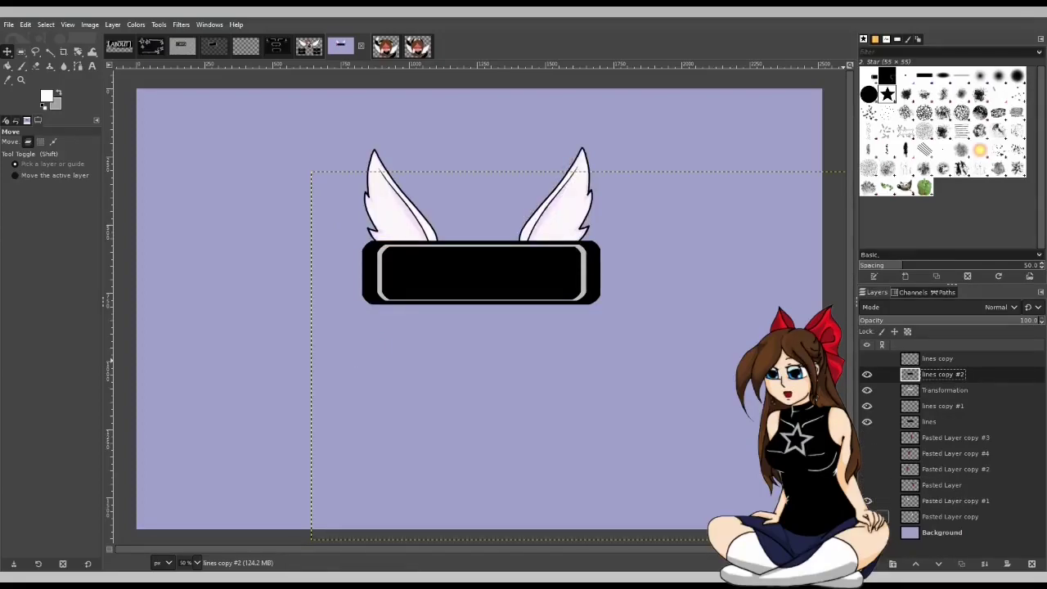
Step: Hide the wings and show the two inner bows, Pasted Layer copy #4 and #3, to preview the panel with only those bows
{"action": "left_click", "coordinate": [867, 517]}
{"action": "left_click", "coordinate": [866, 501]}
{"action": "left_click", "coordinate": [866, 469]}
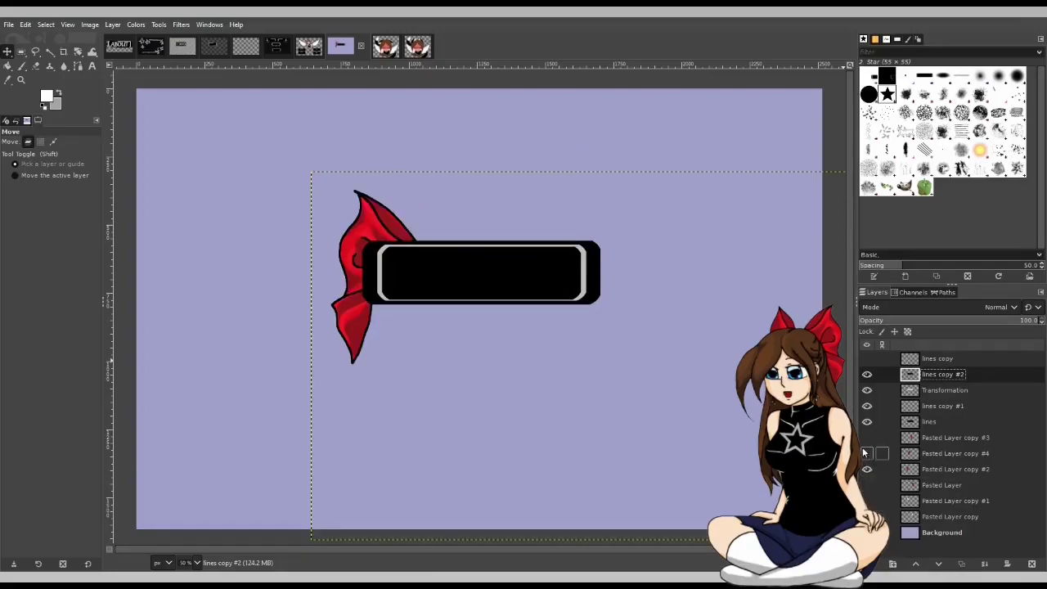
{"action": "left_click", "coordinate": [867, 453]}
{"action": "left_click", "coordinate": [867, 437]}
{"action": "left_click", "coordinate": [867, 468]}
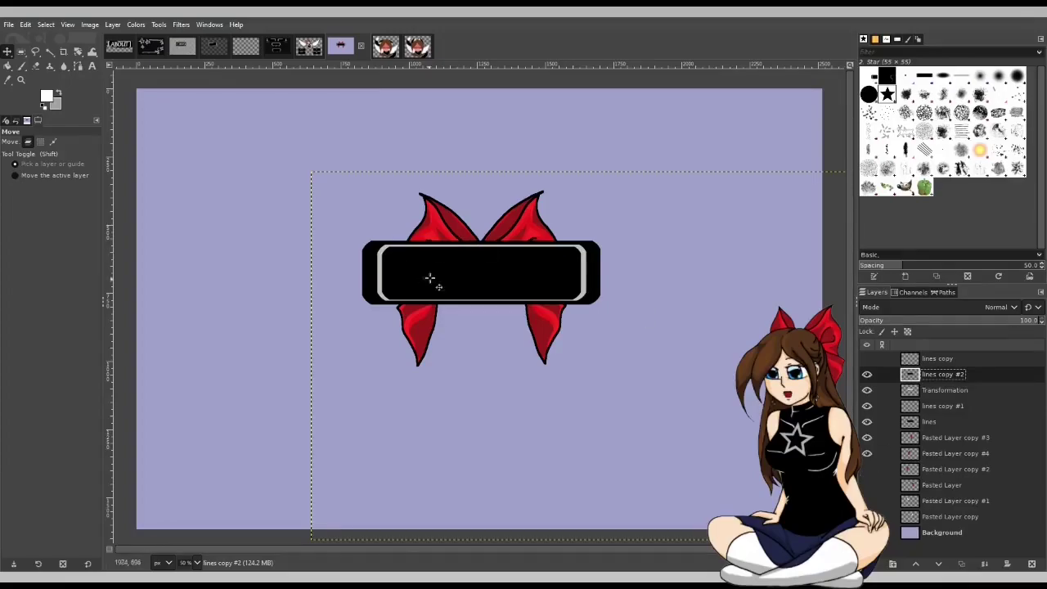
Step: Review the winged-character page mock-up and the star-frame layout, temporarily showing the reference channel screenshot in Pasted Layer
{"action": "left_click", "coordinate": [306, 47]}
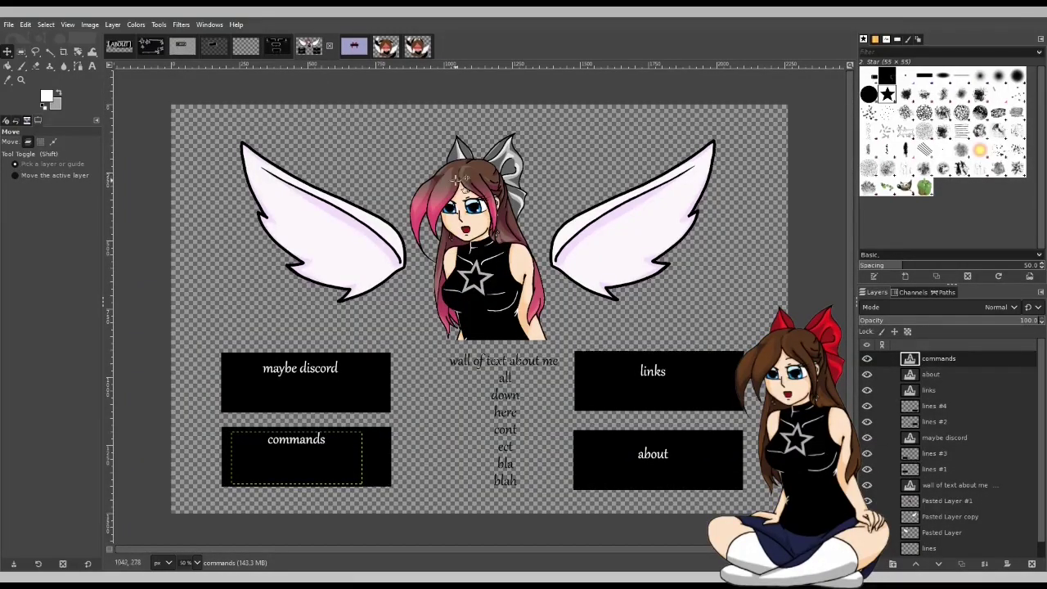
{"action": "left_click", "coordinate": [270, 51]}
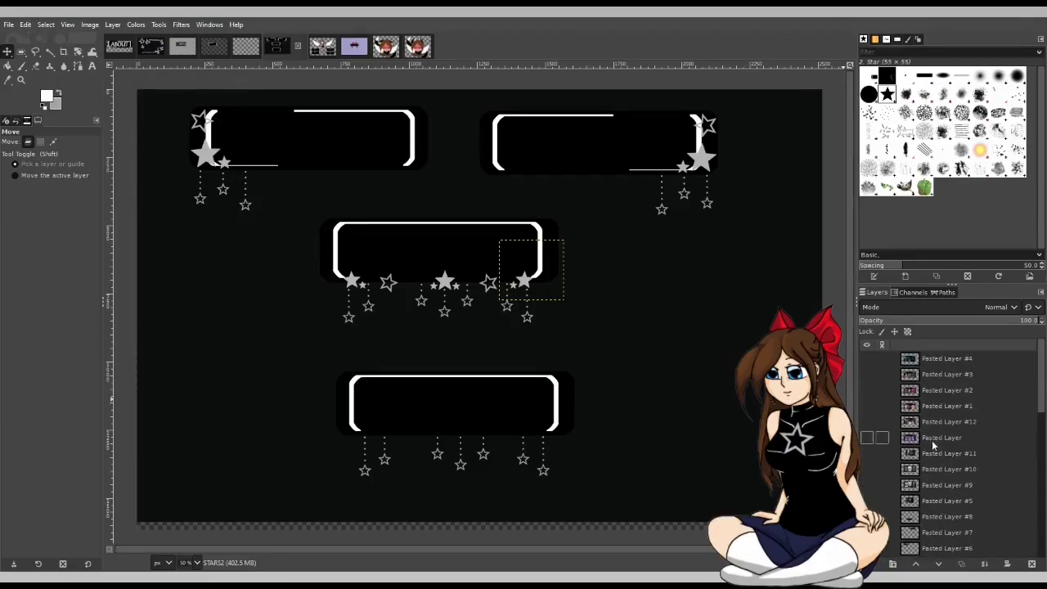
{"action": "left_click", "coordinate": [938, 439]}
{"action": "left_click", "coordinate": [866, 439]}
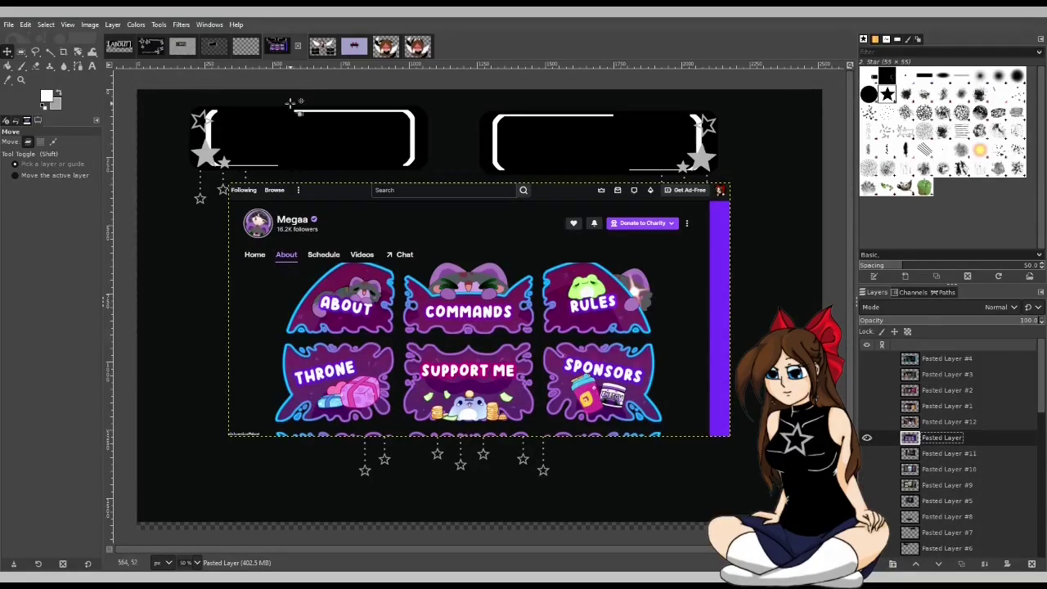
{"action": "left_click", "coordinate": [866, 439]}
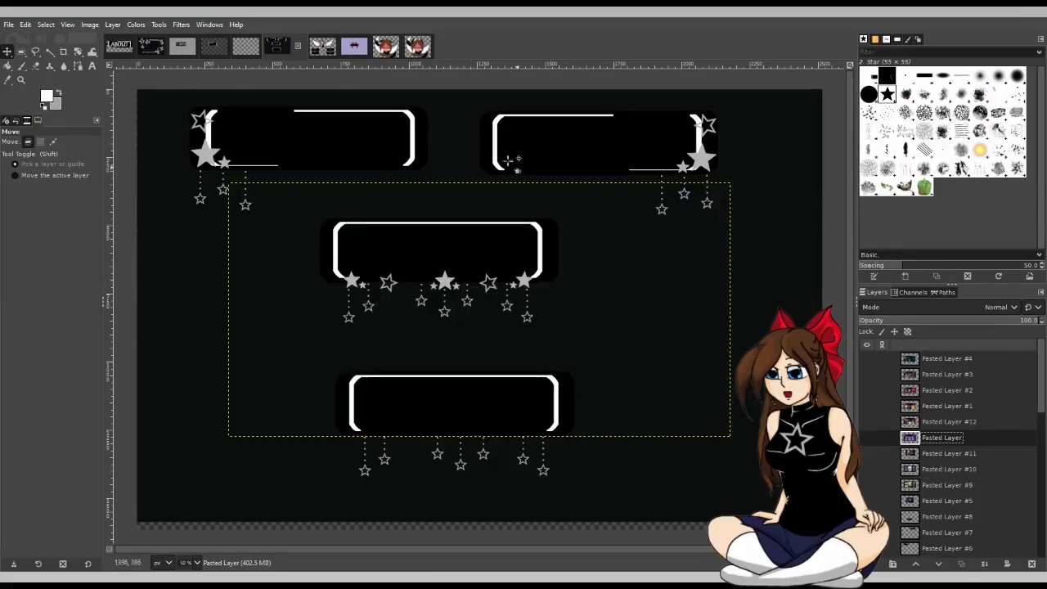
{"action": "left_click", "coordinate": [323, 47]}
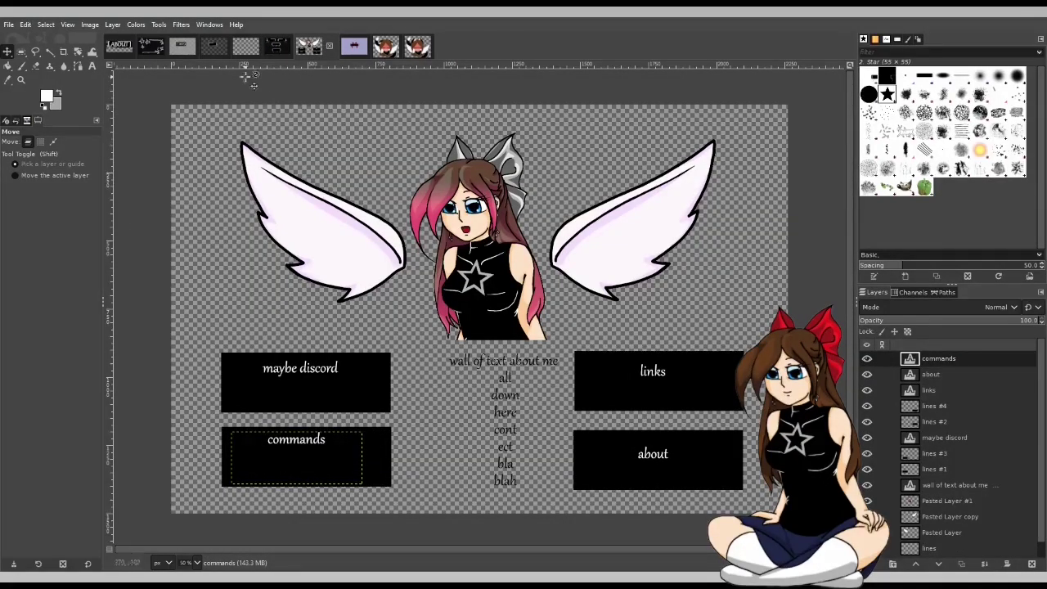
Step: Look through the layers of the star-frame layout image, from Pasted Layer #6 and #13 down to Background copy
{"action": "left_click", "coordinate": [273, 46]}
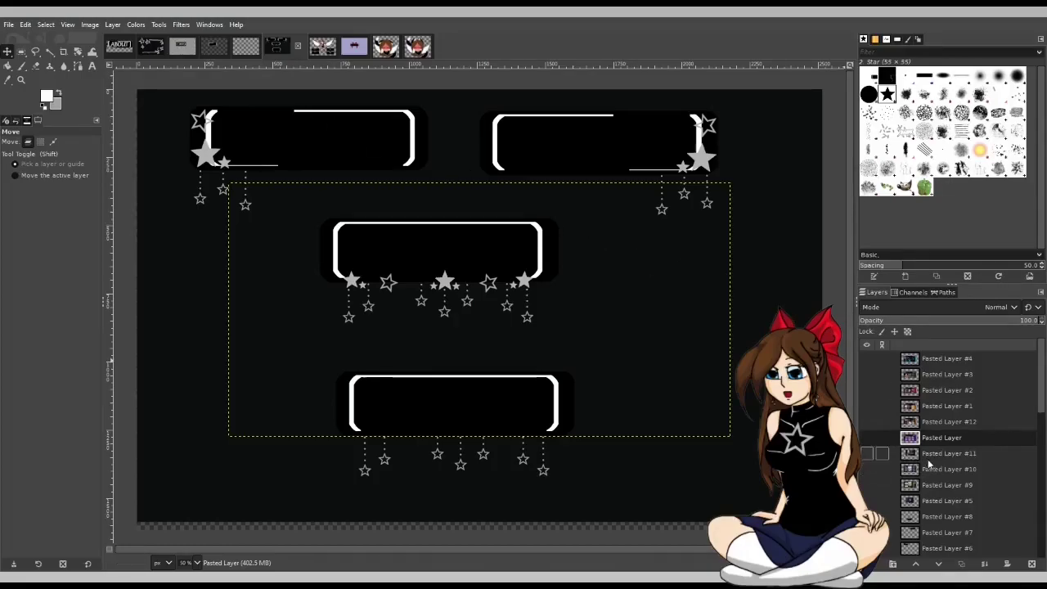
{"action": "scroll", "coordinate": [928, 464], "scroll_direction": "down", "scroll_amount": 4}
{"action": "left_click", "coordinate": [930, 410]}
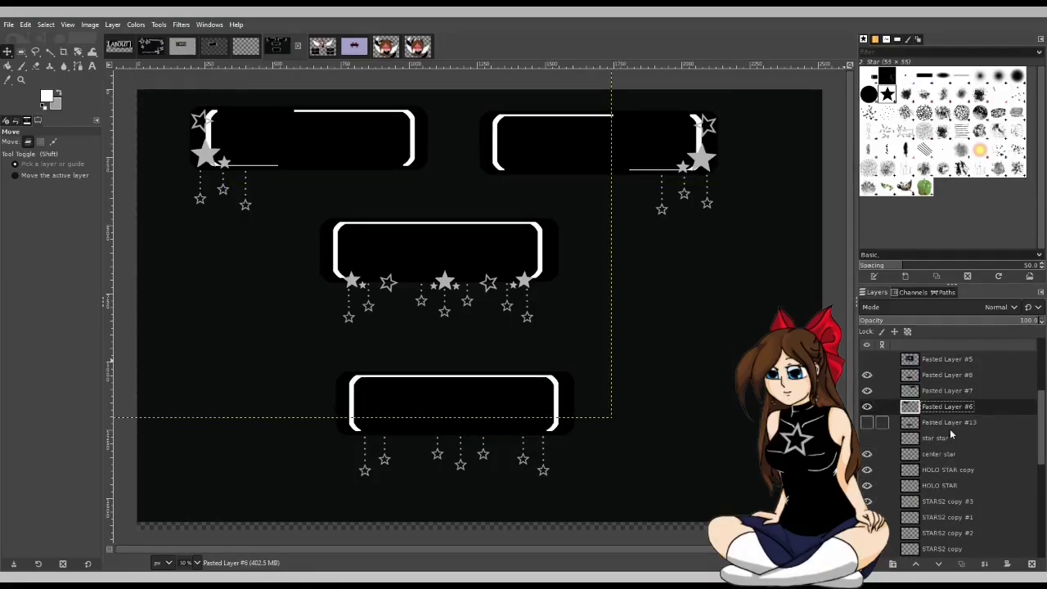
{"action": "left_click", "coordinate": [949, 424]}
{"action": "scroll", "coordinate": [951, 458], "scroll_direction": "down", "scroll_amount": 6}
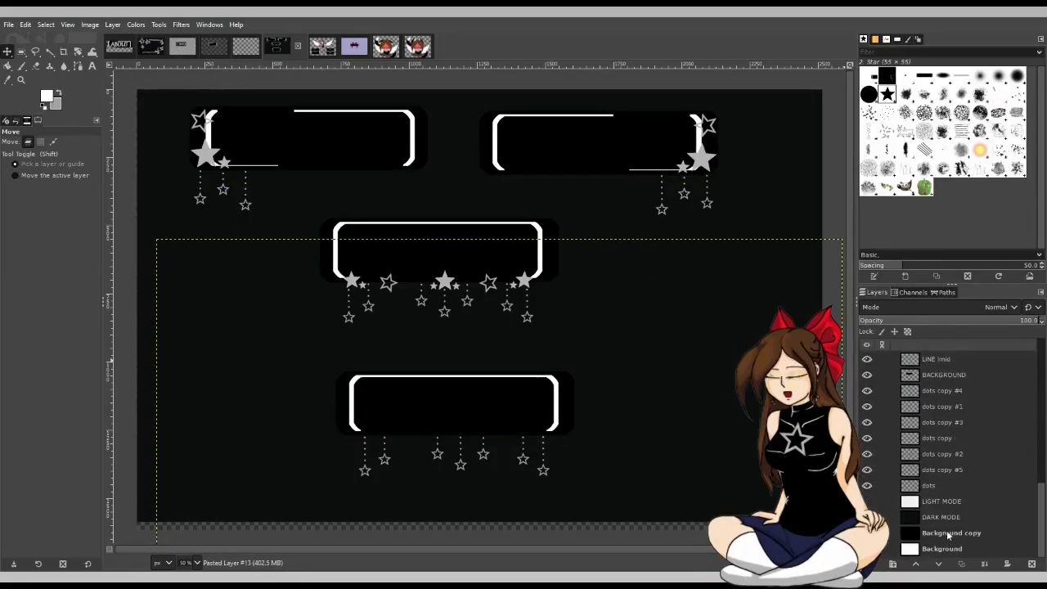
{"action": "left_click", "coordinate": [949, 533]}
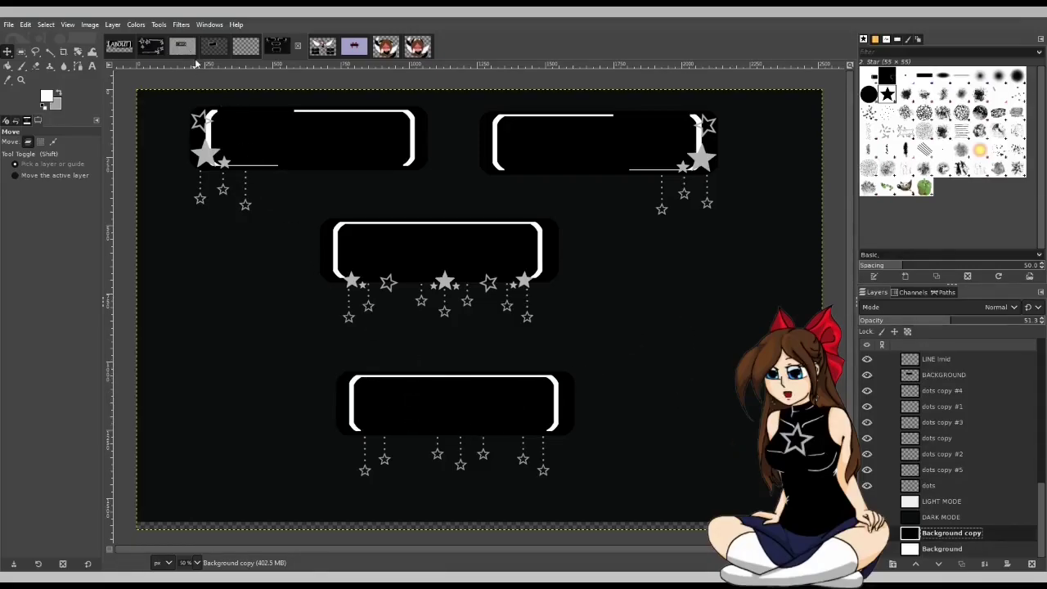
Step: View the bracket-line image, the hand-drawn star sketch and the single star-panel image in turn
{"action": "left_click", "coordinate": [246, 49]}
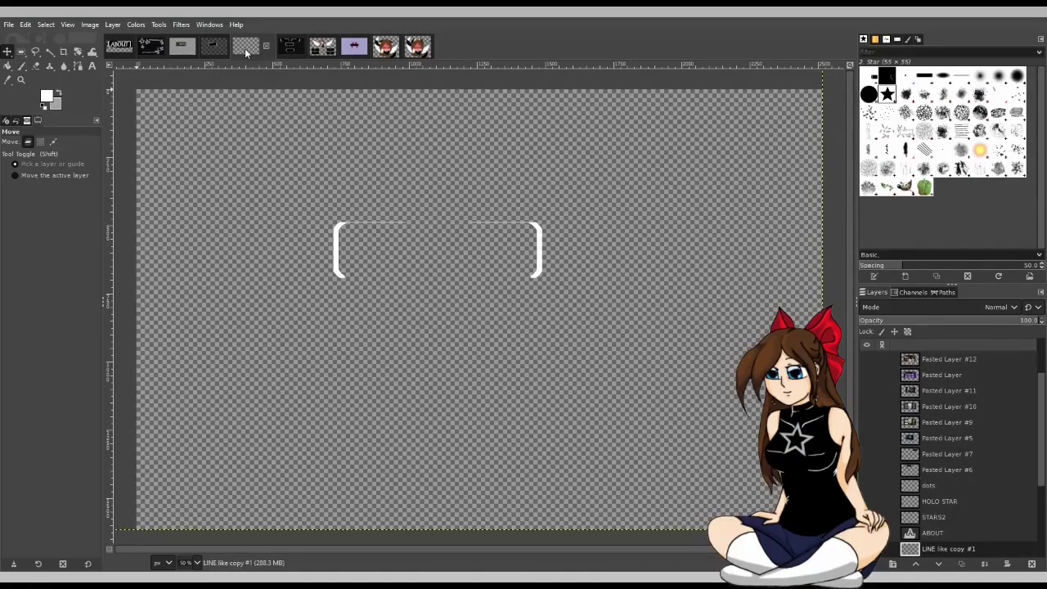
{"action": "left_click", "coordinate": [149, 53]}
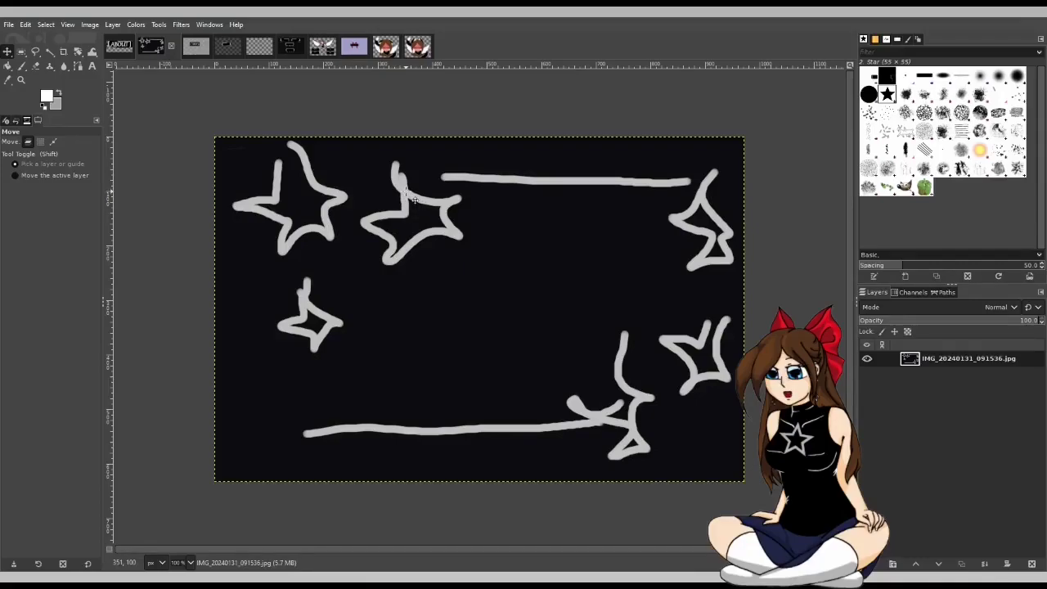
{"action": "left_click", "coordinate": [199, 58]}
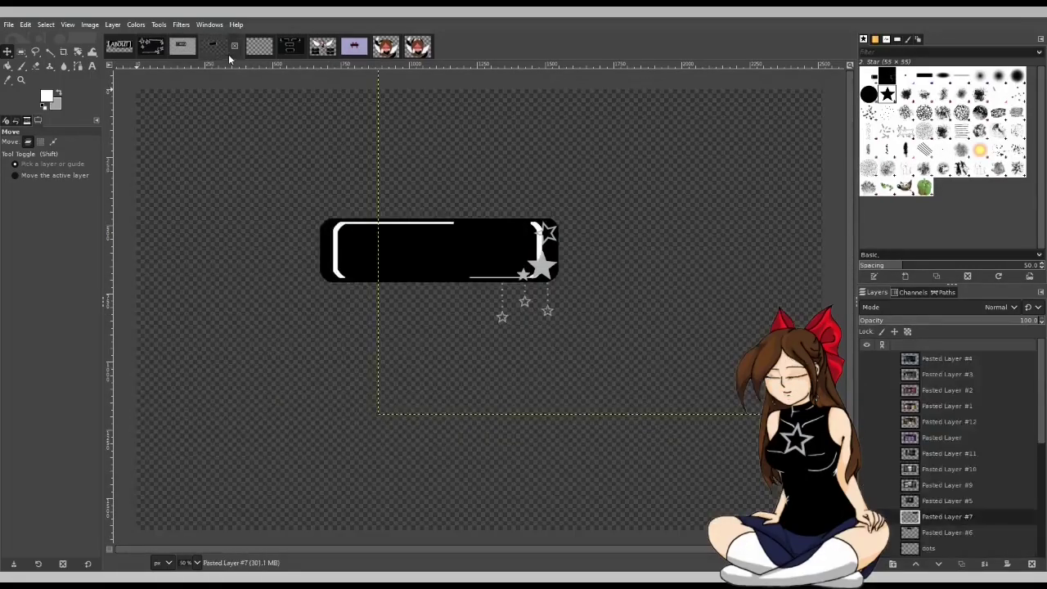
{"action": "left_click", "coordinate": [229, 57]}
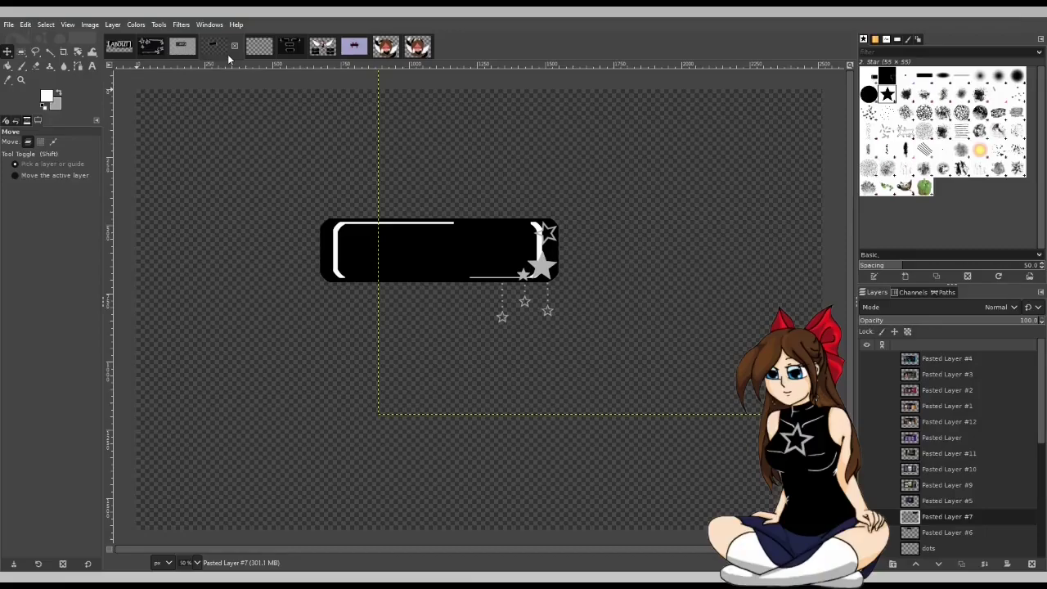
Step: In the bracket-line image, make the ABOUT, STARS2, HOLO STAR and dots layers visible
{"action": "left_click", "coordinate": [255, 51]}
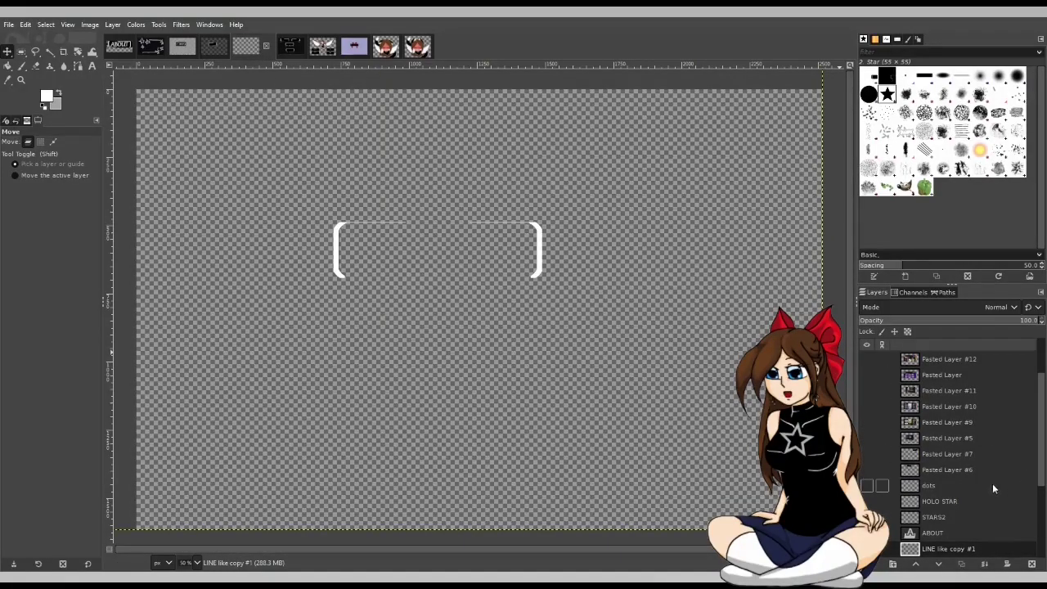
{"action": "scroll", "coordinate": [1016, 491], "scroll_direction": "down", "scroll_amount": 5}
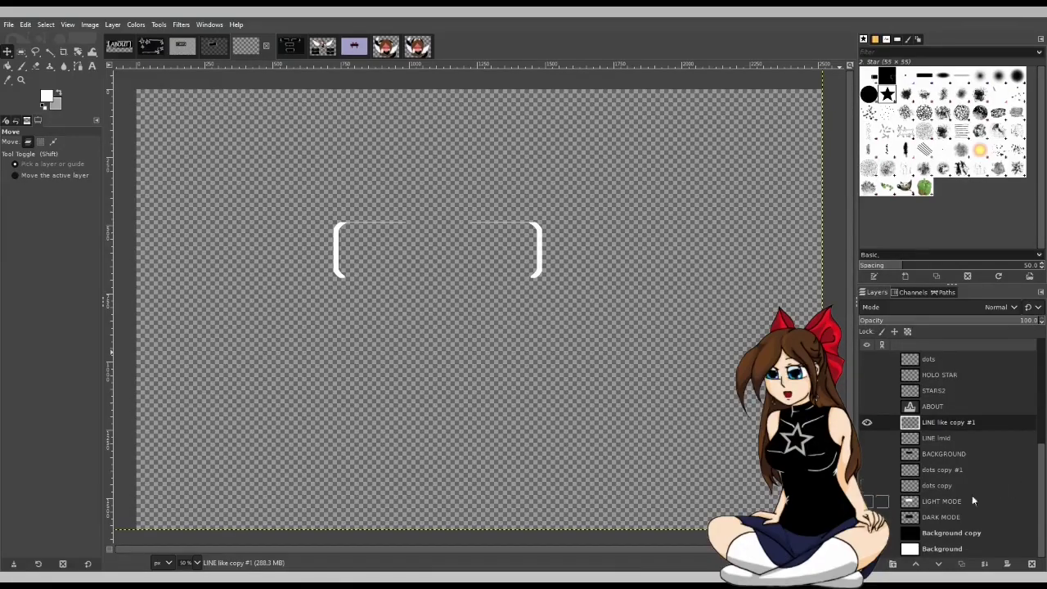
{"action": "left_click_drag", "start_coordinate": [866, 413], "coordinate": [866, 359]}
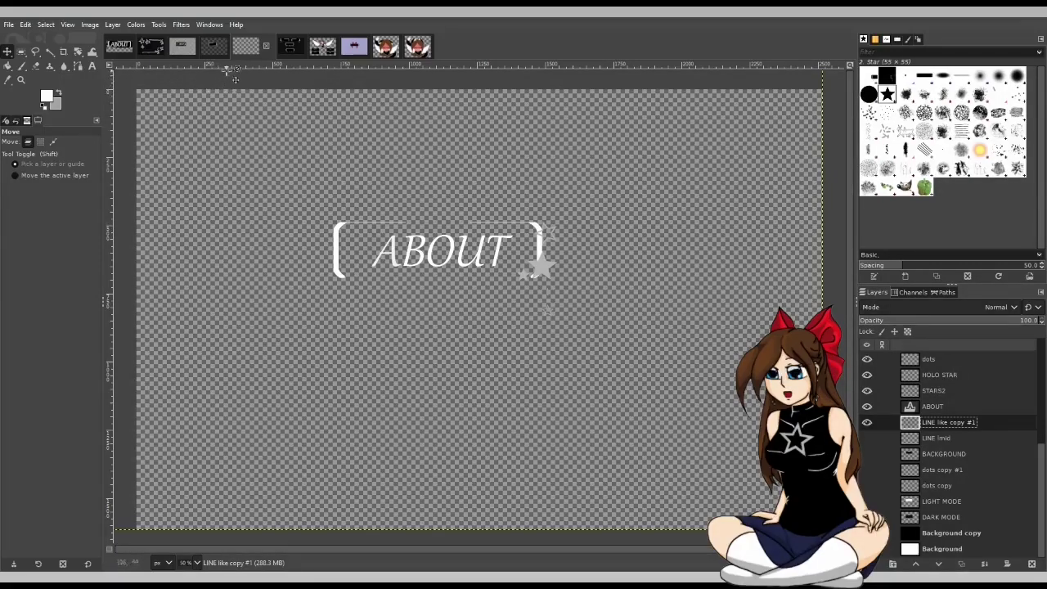
Step: Revisit the star-frame layout and hand-drawn star sketch, and bring up the ABOUT panel image with its DARK MODE layer shown
{"action": "left_click", "coordinate": [276, 48]}
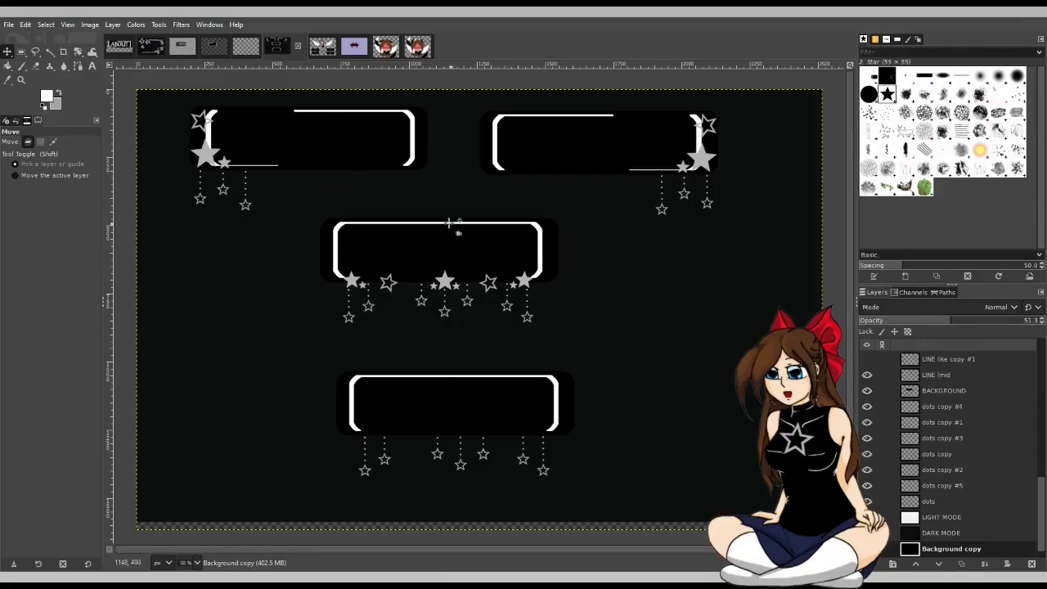
{"action": "left_click", "coordinate": [147, 50]}
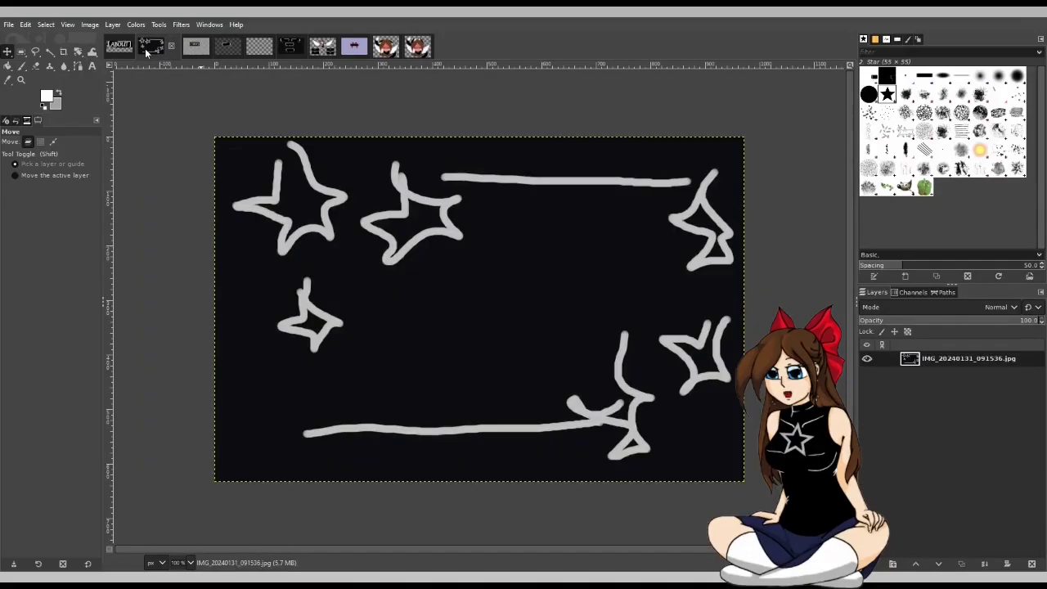
{"action": "left_click", "coordinate": [121, 47]}
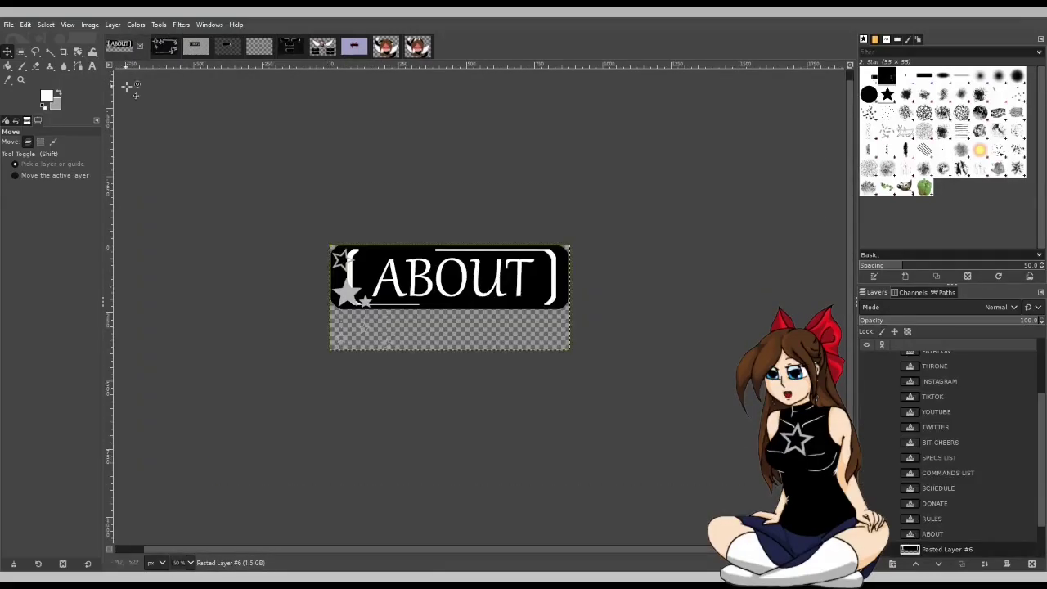
{"action": "scroll", "coordinate": [896, 555], "scroll_direction": "down", "scroll_amount": 1}
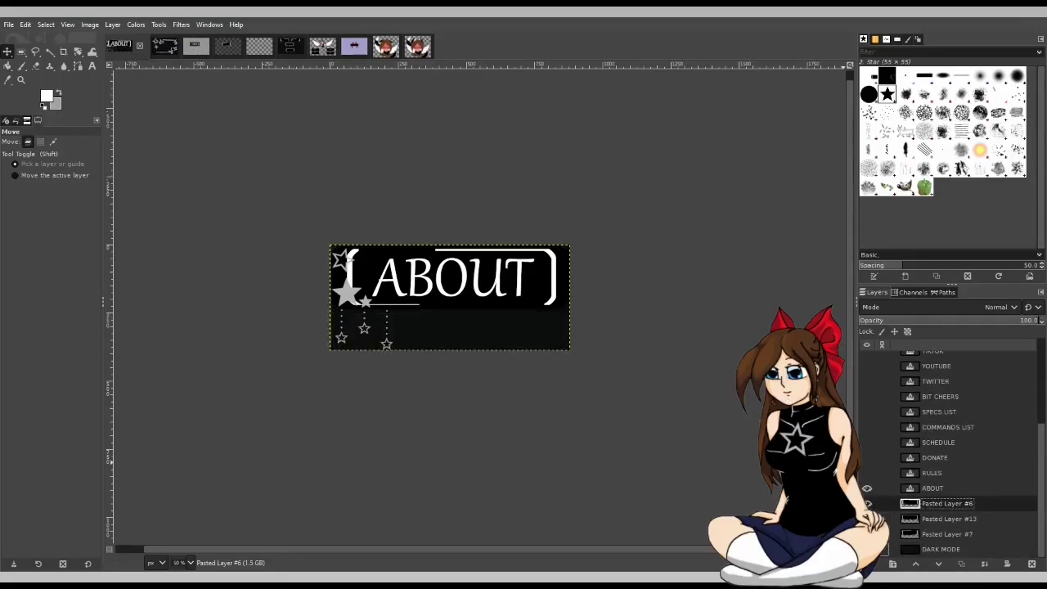
Step: Preview the three star-frame variants behind the ABOUT title by toggling Pasted Layer #6, #13 and #7, ending on Pasted Layer #6
{"action": "left_click", "coordinate": [869, 503]}
{"action": "left_click", "coordinate": [877, 517]}
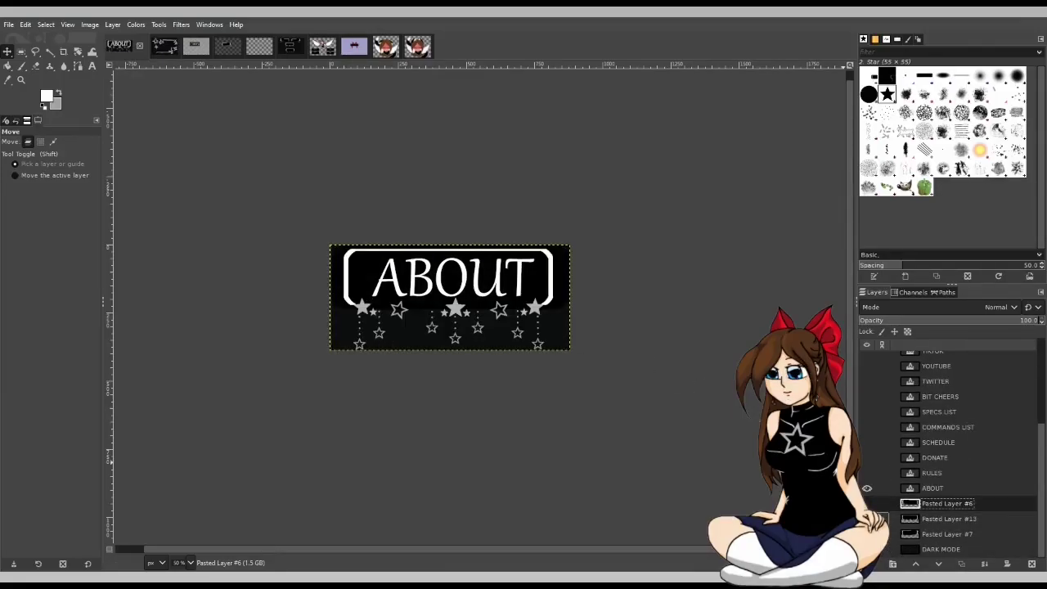
{"action": "left_click", "coordinate": [868, 519]}
{"action": "left_click", "coordinate": [868, 534]}
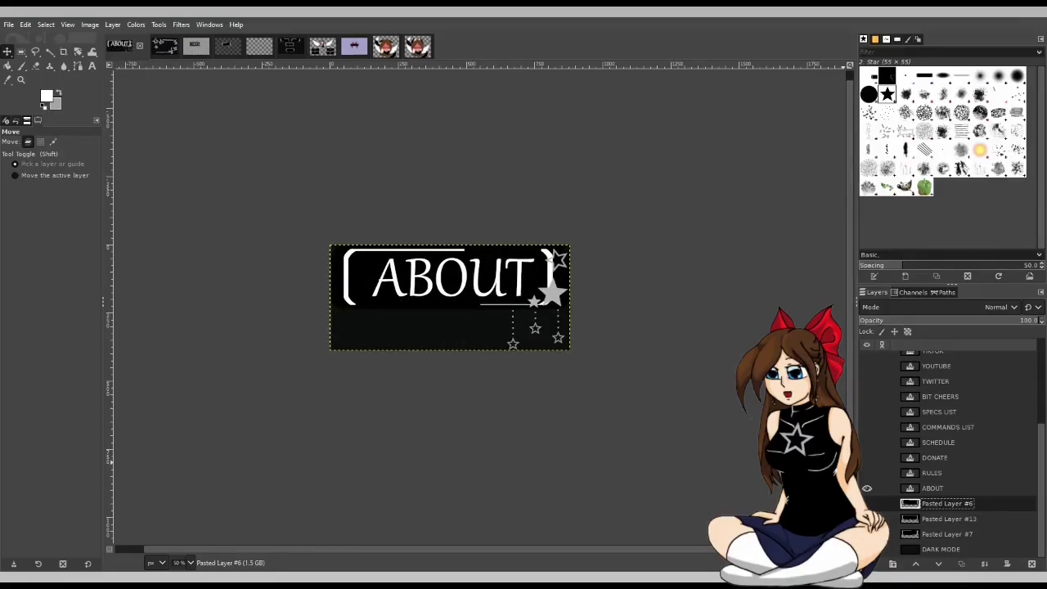
{"action": "left_click", "coordinate": [868, 533]}
{"action": "left_click", "coordinate": [877, 517]}
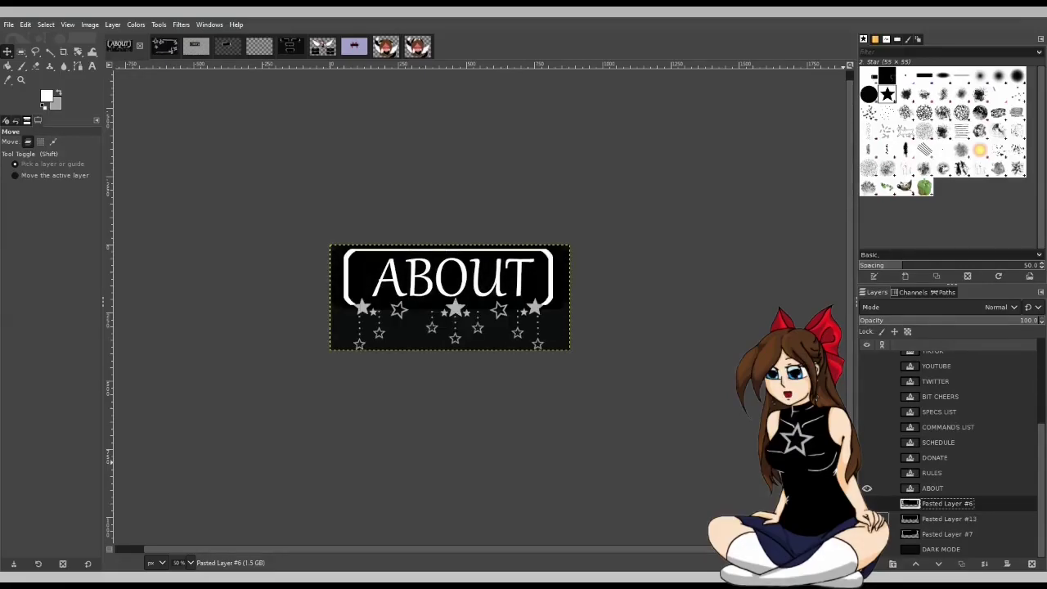
{"action": "left_click", "coordinate": [869, 503]}
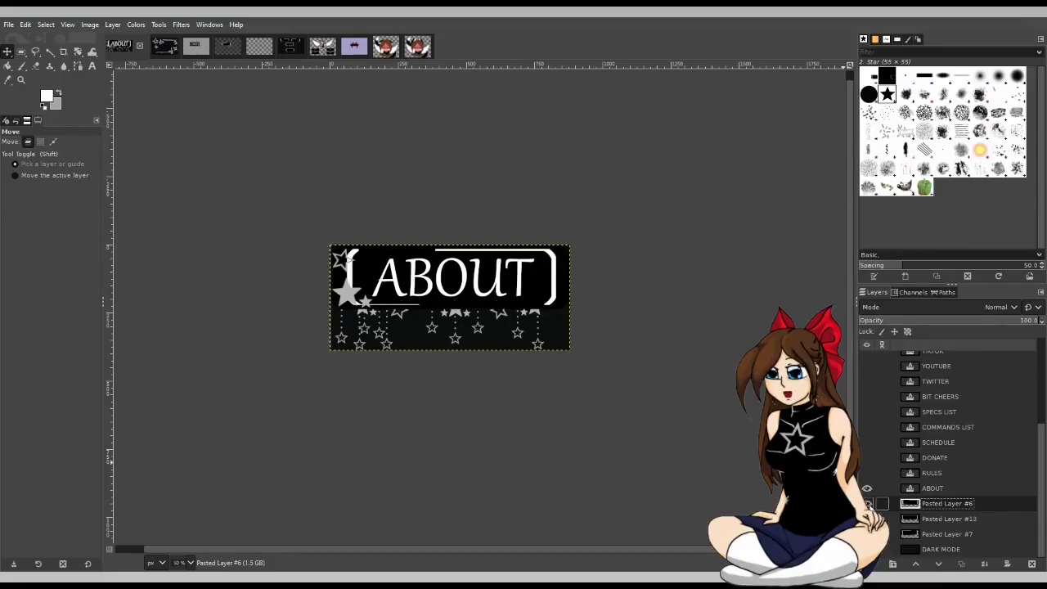
{"action": "left_click", "coordinate": [875, 518]}
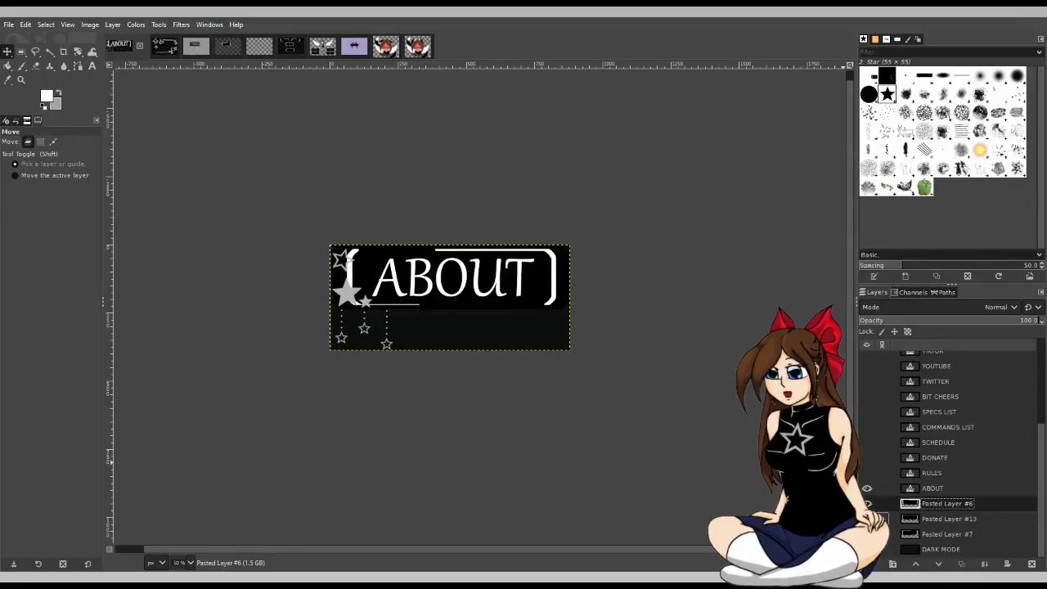
Step: Preview Pasted Layer #13 and Pasted Layer #7 behind the ABOUT title in turn, and revisit the hand-drawn star sketch
{"action": "left_click", "coordinate": [868, 503]}
{"action": "left_click", "coordinate": [875, 517]}
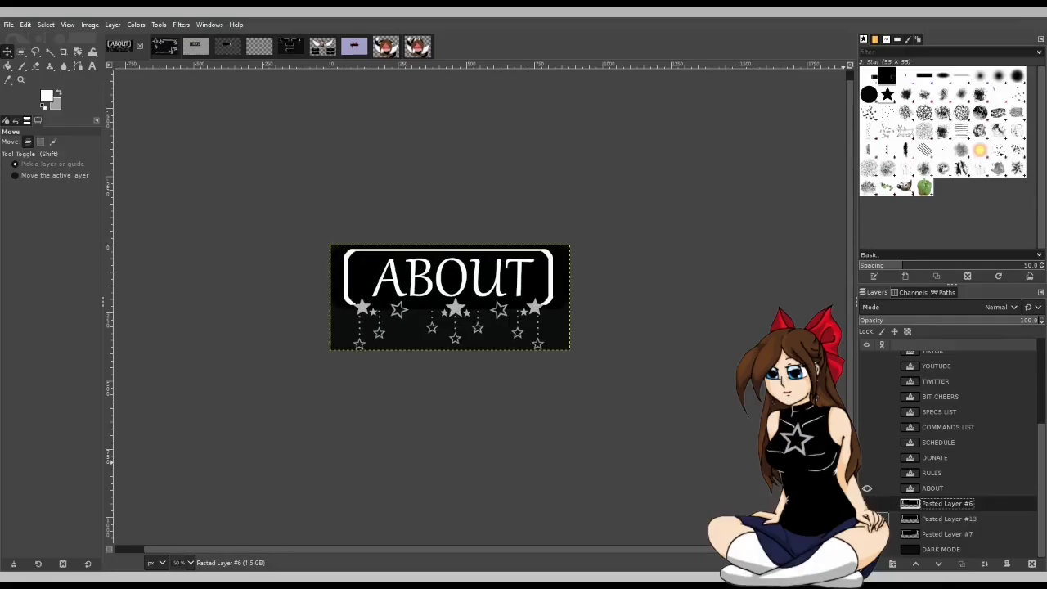
{"action": "left_click", "coordinate": [875, 518]}
{"action": "left_click", "coordinate": [875, 533]}
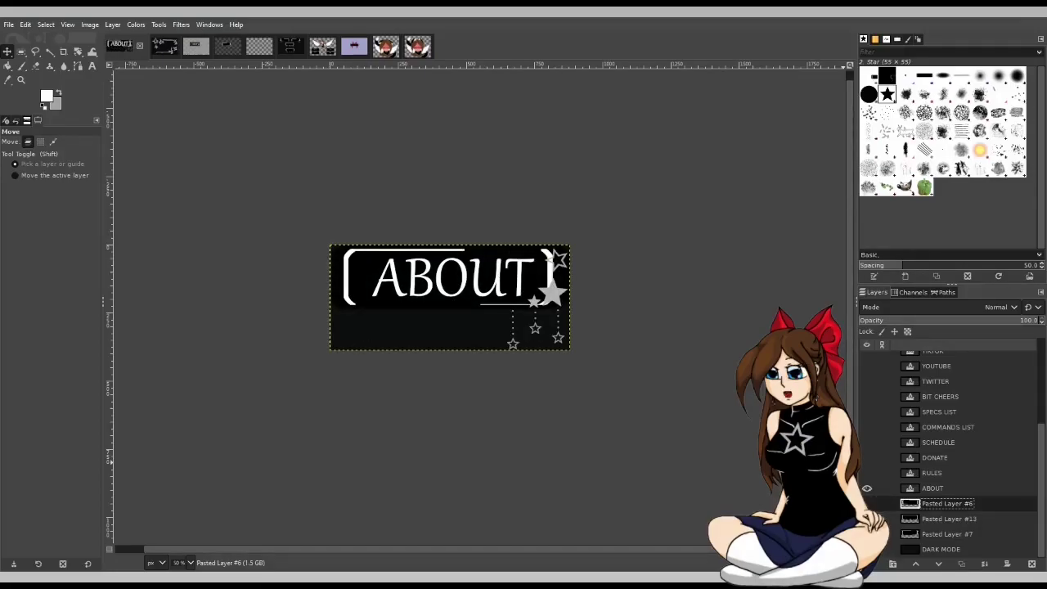
{"action": "left_click", "coordinate": [164, 46]}
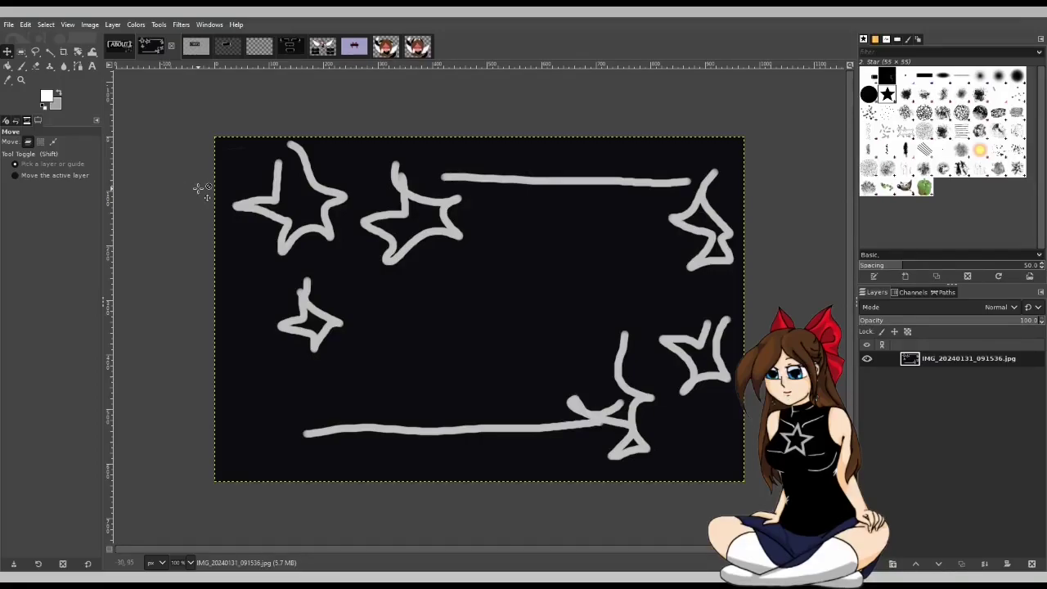
Step: Compare the ear positions in the two blushing winged character images by alternating between them
{"action": "left_click", "coordinate": [385, 49]}
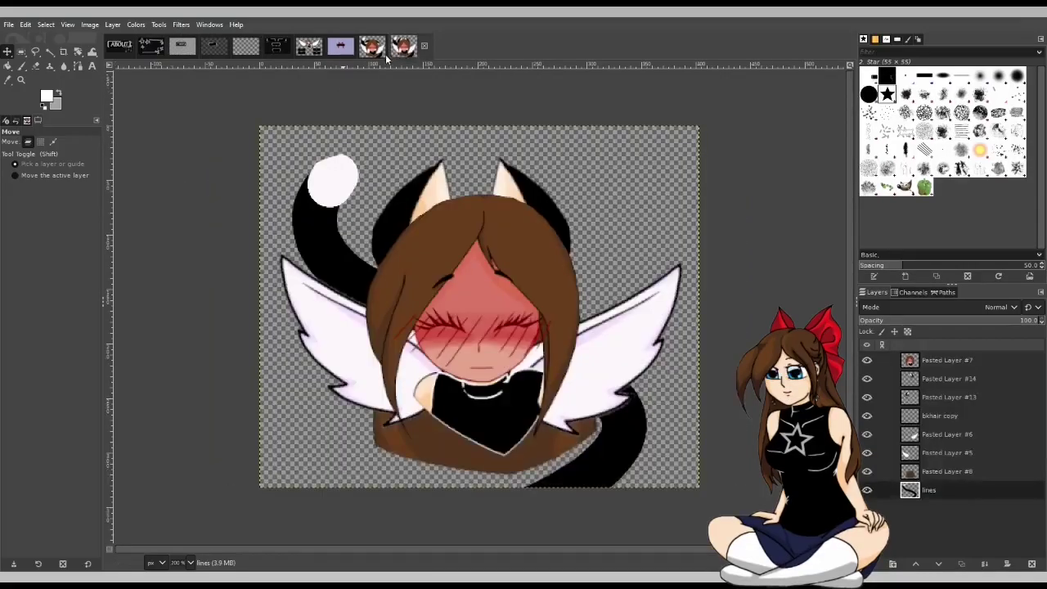
{"action": "left_click", "coordinate": [390, 51]}
{"action": "left_click", "coordinate": [377, 50]}
{"action": "left_click", "coordinate": [390, 50]}
{"action": "left_click", "coordinate": [377, 51]}
{"action": "left_click", "coordinate": [390, 51]}
{"action": "left_click", "coordinate": [377, 51]}
{"action": "left_click", "coordinate": [404, 49]}
{"action": "left_click", "coordinate": [397, 53]}
{"action": "left_click", "coordinate": [417, 51]}
Step: Merge all visible layers of the ears-down character image into a single layer based on lines
{"action": "double_click", "coordinate": [945, 490]}
{"action": "left_click", "coordinate": [373, 47]}
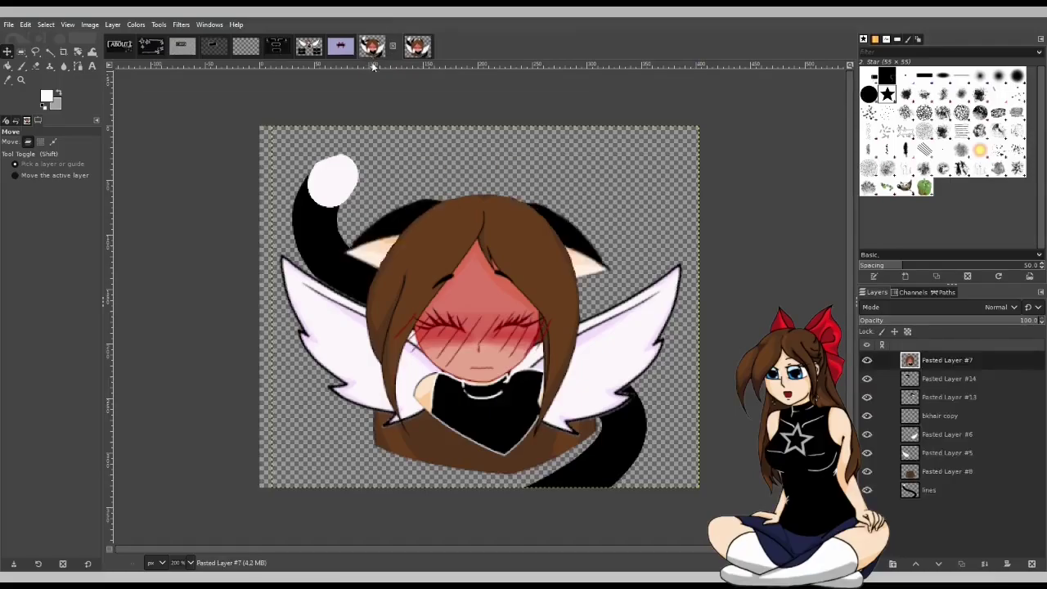
{"action": "left_click", "coordinate": [941, 488]}
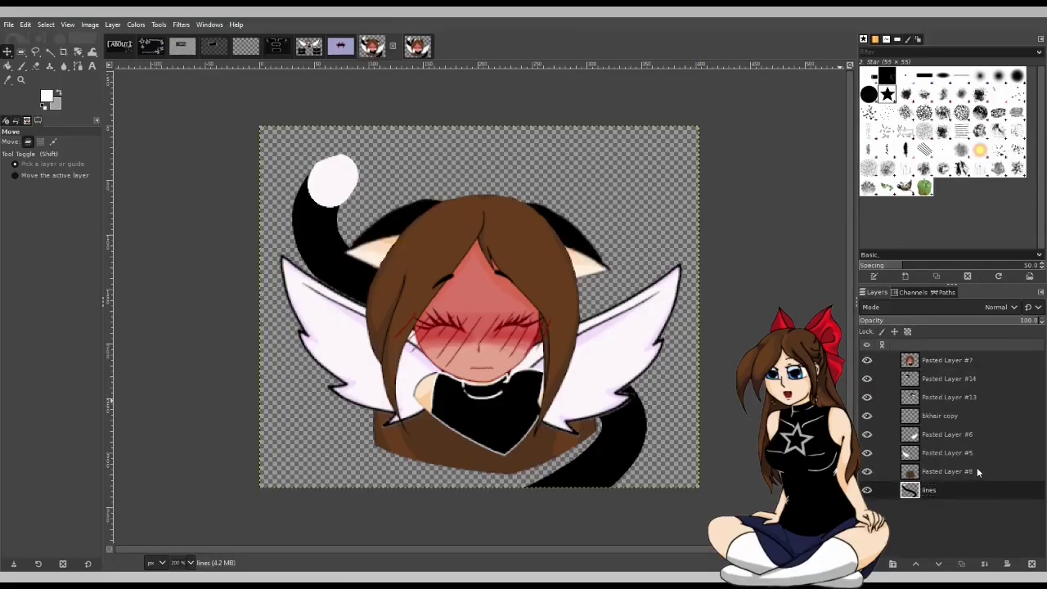
{"action": "key", "text": "ctrl+m"}
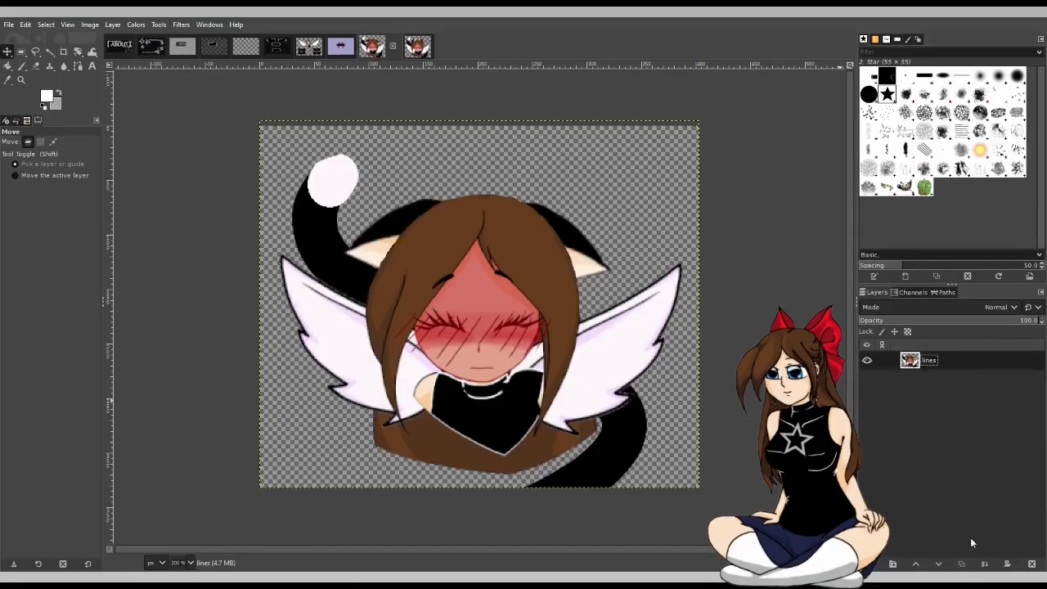
Step: Copy the merged ears-down character into a new image and add the ears-up character as a layer above it
{"action": "key", "text": "ctrl+c"}
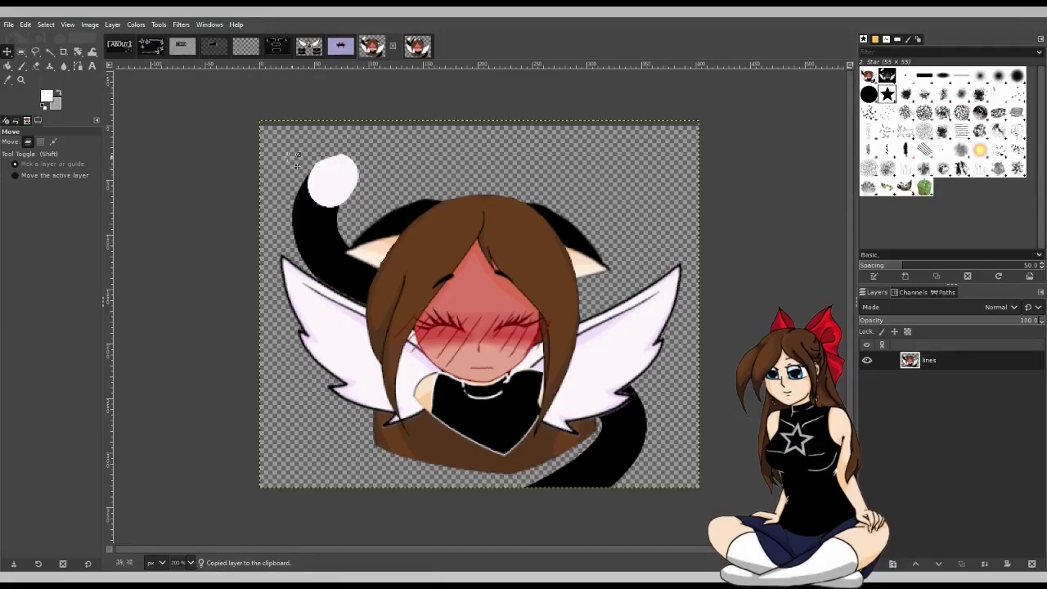
{"action": "key", "text": "ctrl+n"}
{"action": "key", "text": "Return"}
{"action": "key", "text": "ctrl+v"}
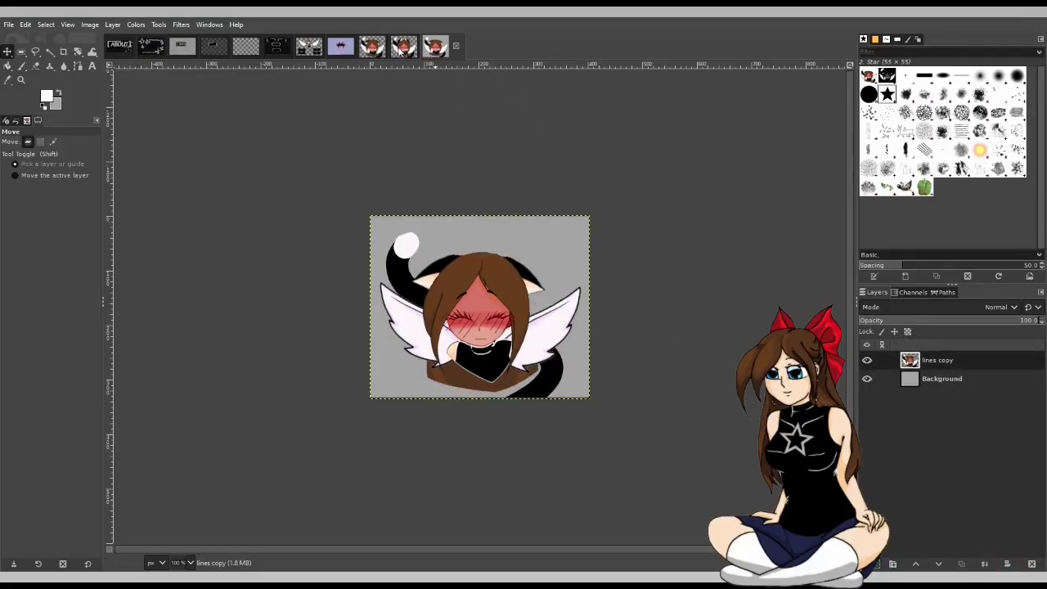
{"action": "left_click", "coordinate": [405, 49]}
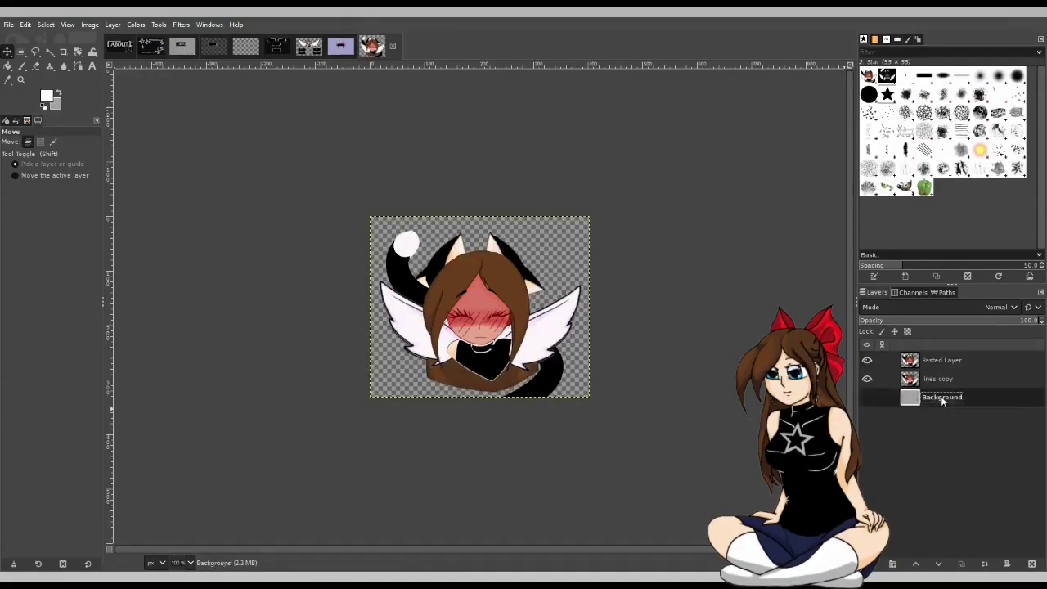
Step: Remove the Background layer and check the two poses' alignment with Pasted Layer at 36.7 opacity, restoring it to 100
{"action": "scroll", "coordinate": [374, 351], "scroll_direction": "up", "scroll_amount": 4}
{"action": "left_click", "coordinate": [304, 351]}
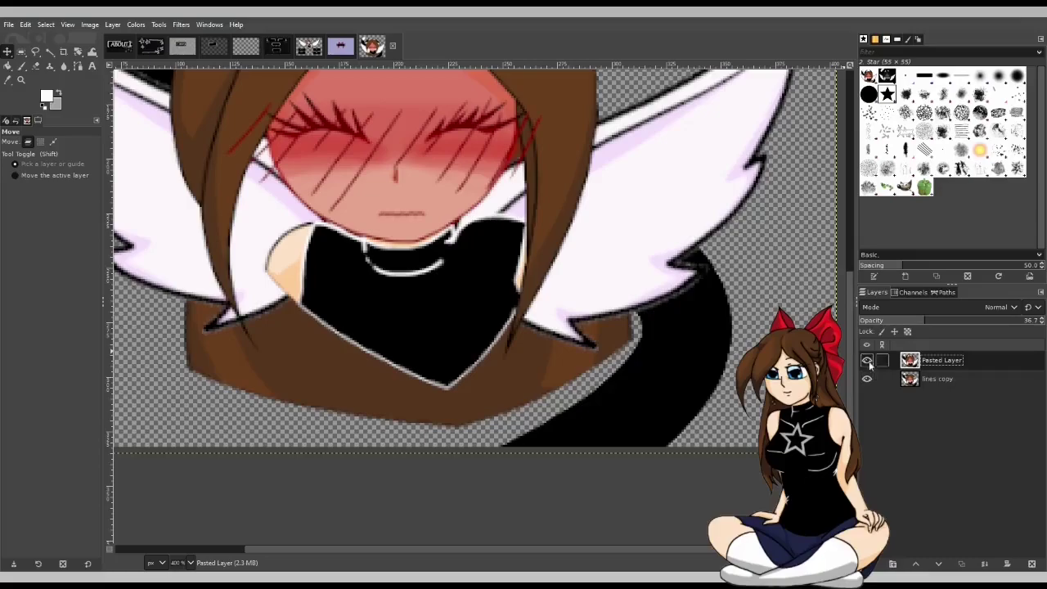
{"action": "scroll", "coordinate": [847, 198], "scroll_direction": "up", "scroll_amount": 5}
{"action": "scroll", "coordinate": [847, 198], "scroll_direction": "down", "scroll_amount": 3}
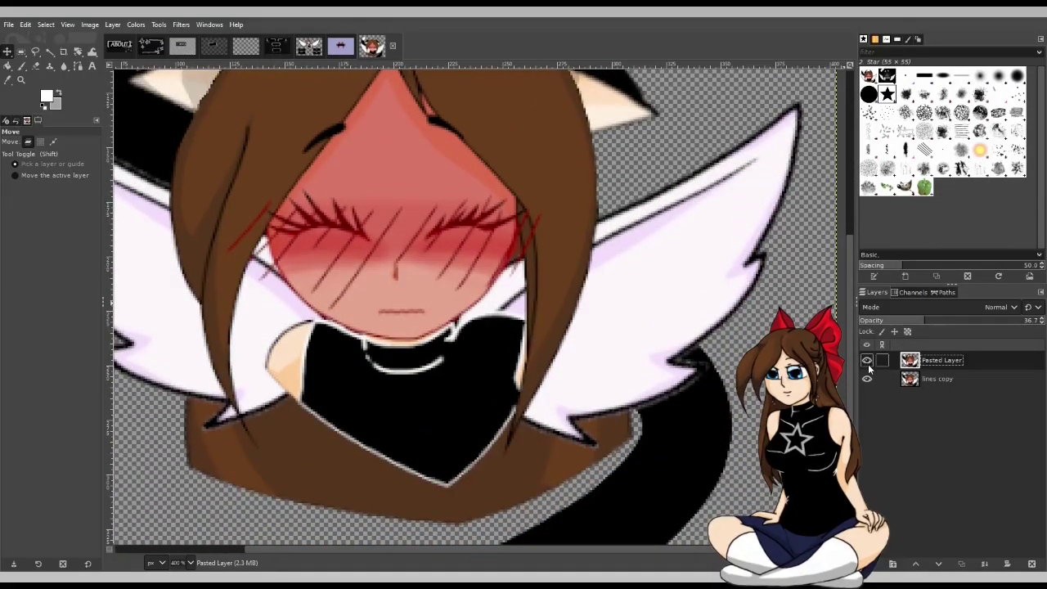
{"action": "left_click", "coordinate": [868, 379]}
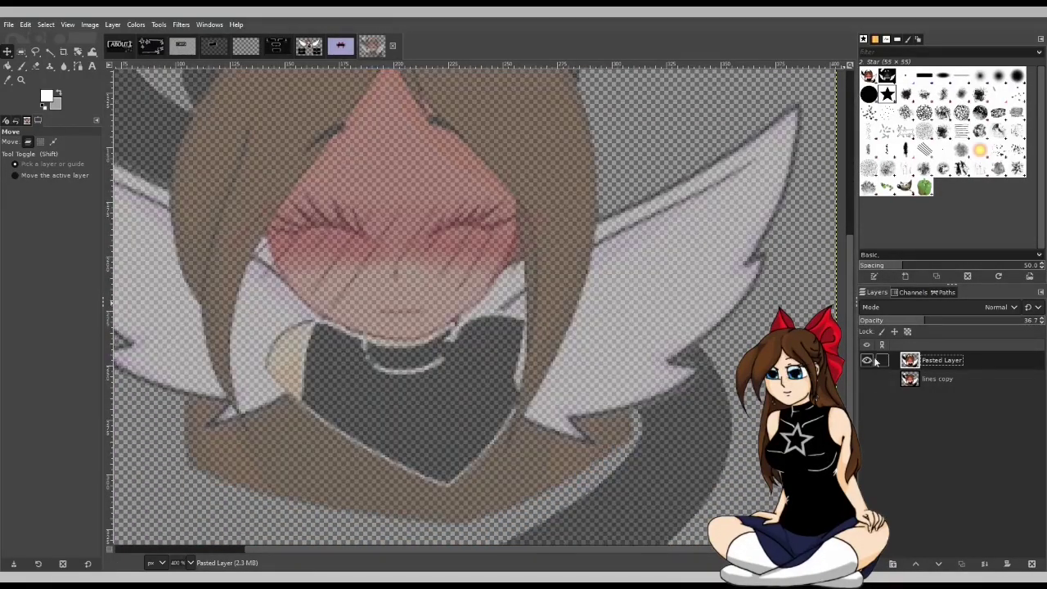
{"action": "left_click", "coordinate": [867, 379]}
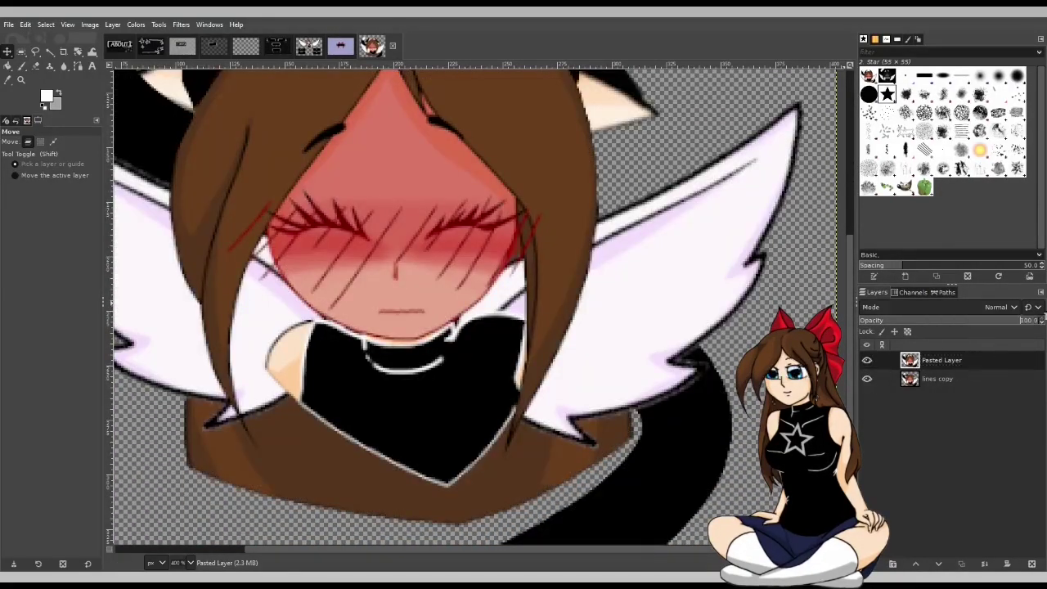
{"action": "scroll", "coordinate": [389, 487], "scroll_direction": "down", "scroll_amount": 2}
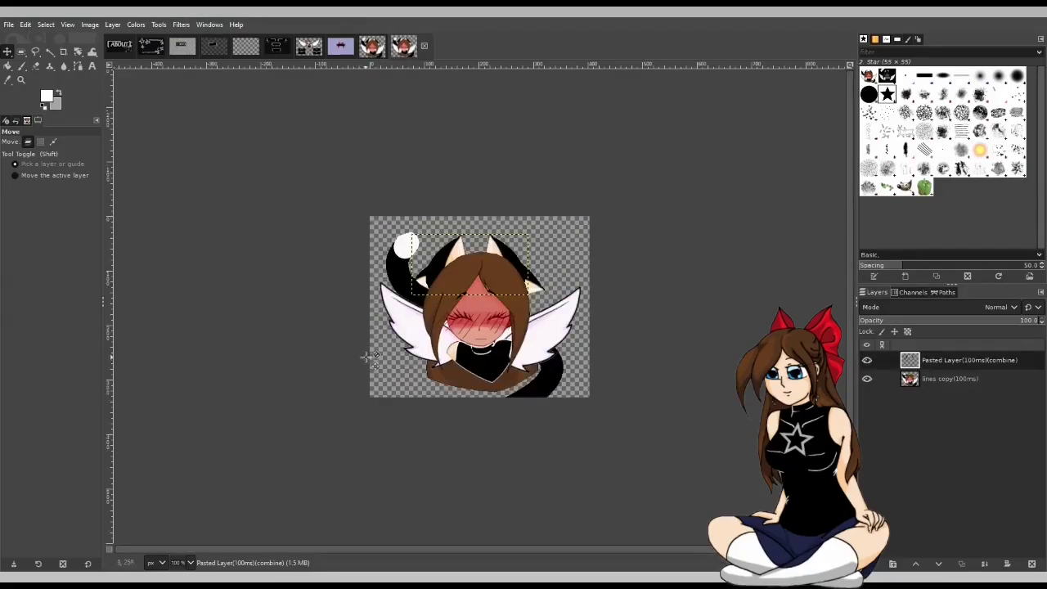
Step: Compare the two ear poses in the optimized animation by repeatedly hiding and showing Pasted Layer(100ms)(combine)
{"action": "left_click", "coordinate": [867, 362]}
{"action": "left_click", "coordinate": [866, 362]}
{"action": "left_click", "coordinate": [867, 362]}
{"action": "left_click", "coordinate": [867, 362]}
{"action": "left_click", "coordinate": [867, 361]}
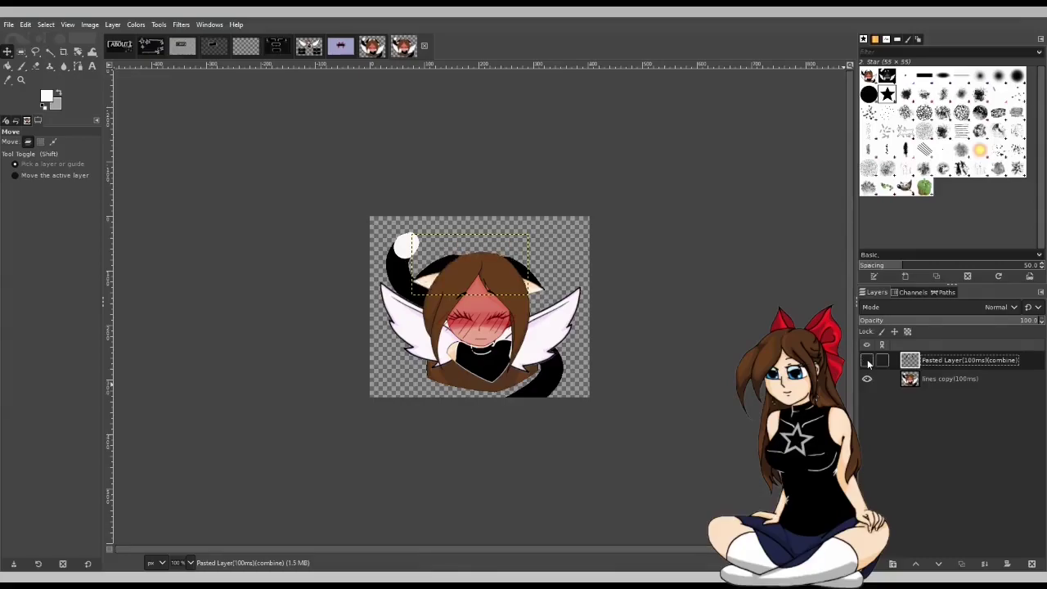
{"action": "left_click", "coordinate": [867, 362]}
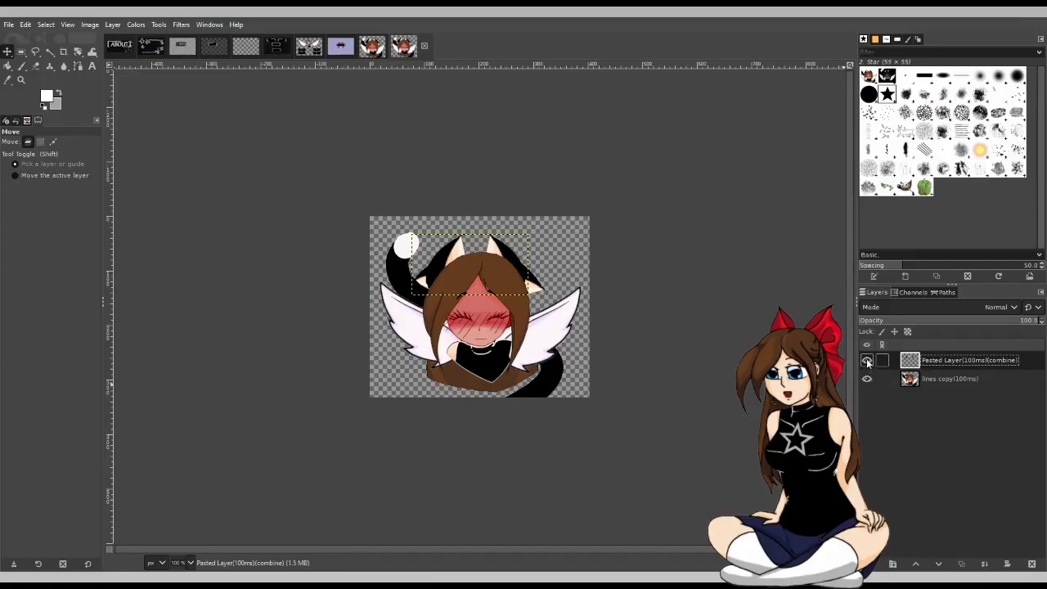
{"action": "left_click", "coordinate": [867, 361]}
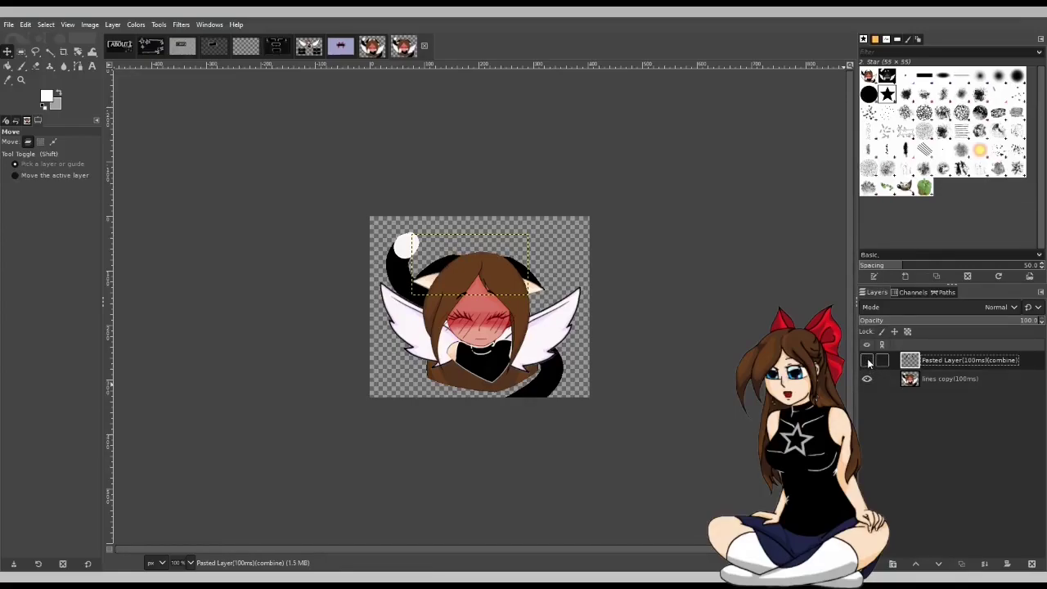
Step: Try placing Pasted Layer below lines copy in the two-pose image, and undo the reordering
{"action": "left_click", "coordinate": [373, 50]}
{"action": "left_click", "coordinate": [943, 361]}
{"action": "left_click_drag", "start_coordinate": [946, 386], "coordinate": [944, 386]}
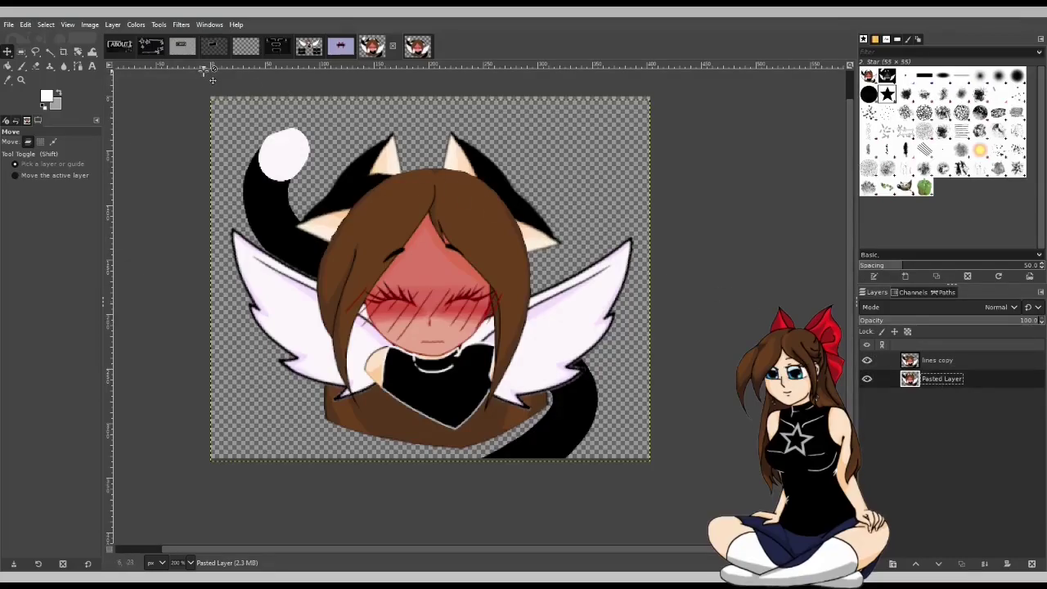
{"action": "left_click", "coordinate": [417, 47]}
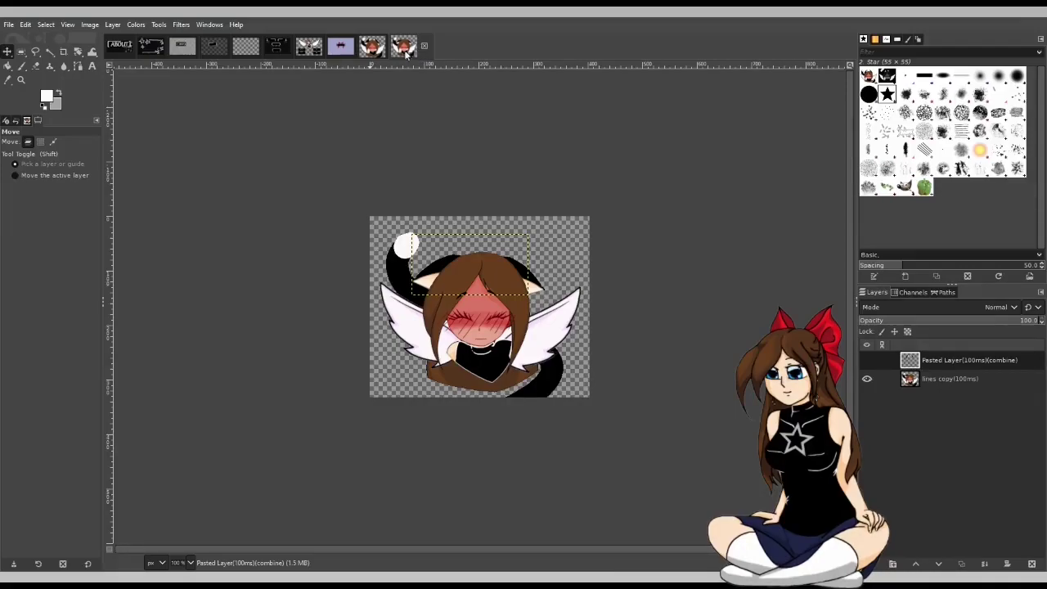
{"action": "left_click", "coordinate": [372, 47]}
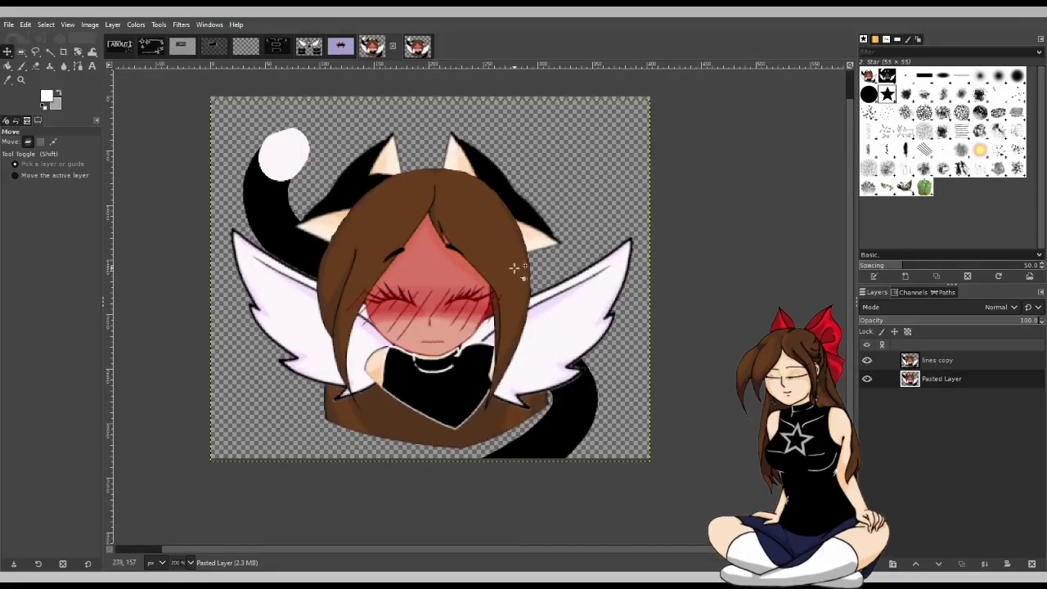
{"action": "key", "text": "ctrl+z"}
{"action": "key", "text": "m"}
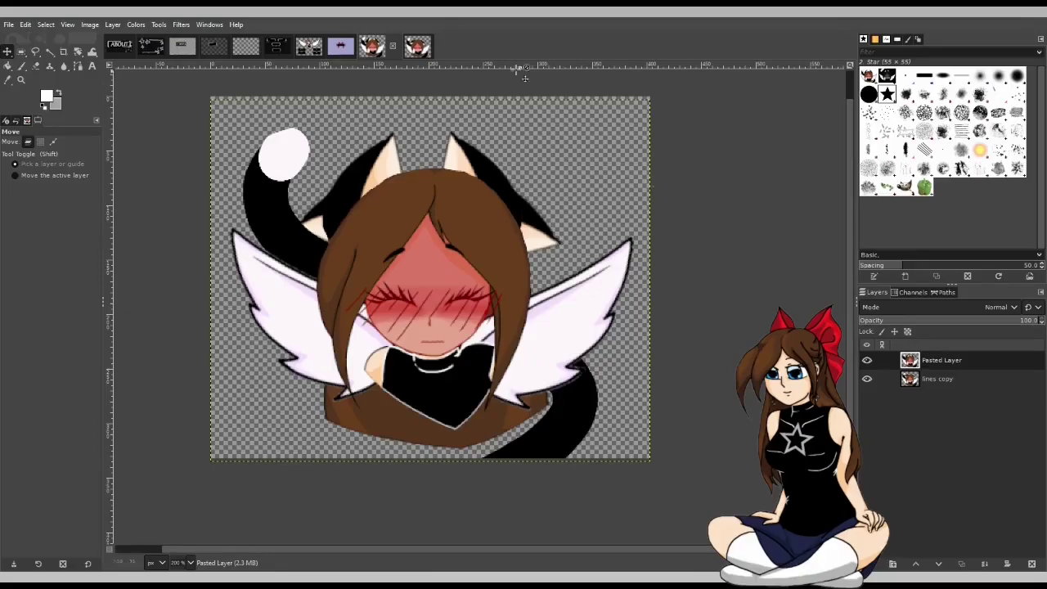
Step: Examine the ears in the optimized animation up close, with Pasted Layer(100ms)(combine) shown over lines copy(100ms)
{"action": "left_click", "coordinate": [415, 47]}
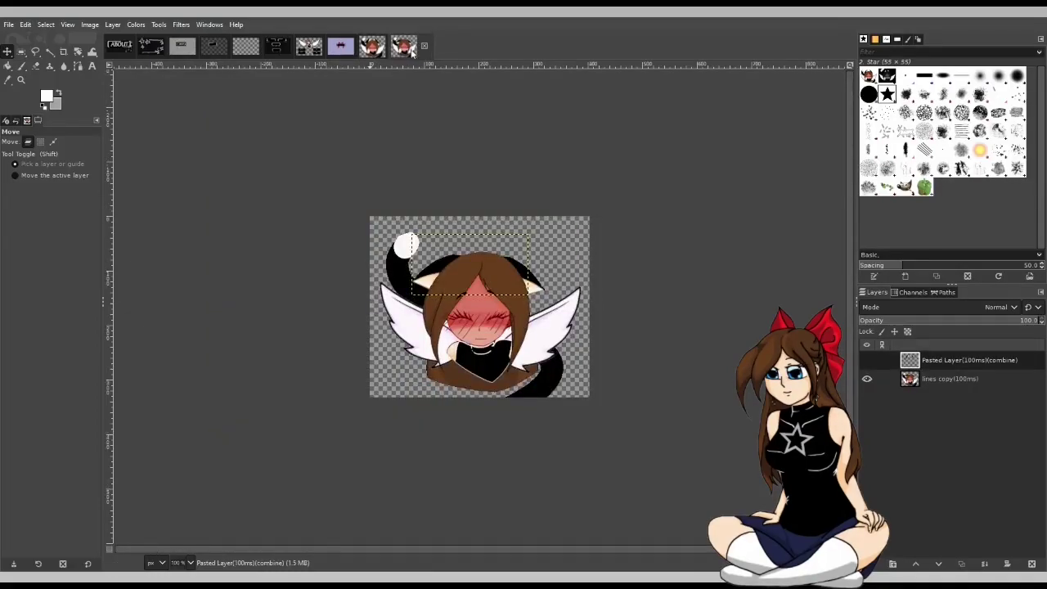
{"action": "left_click", "coordinate": [947, 380]}
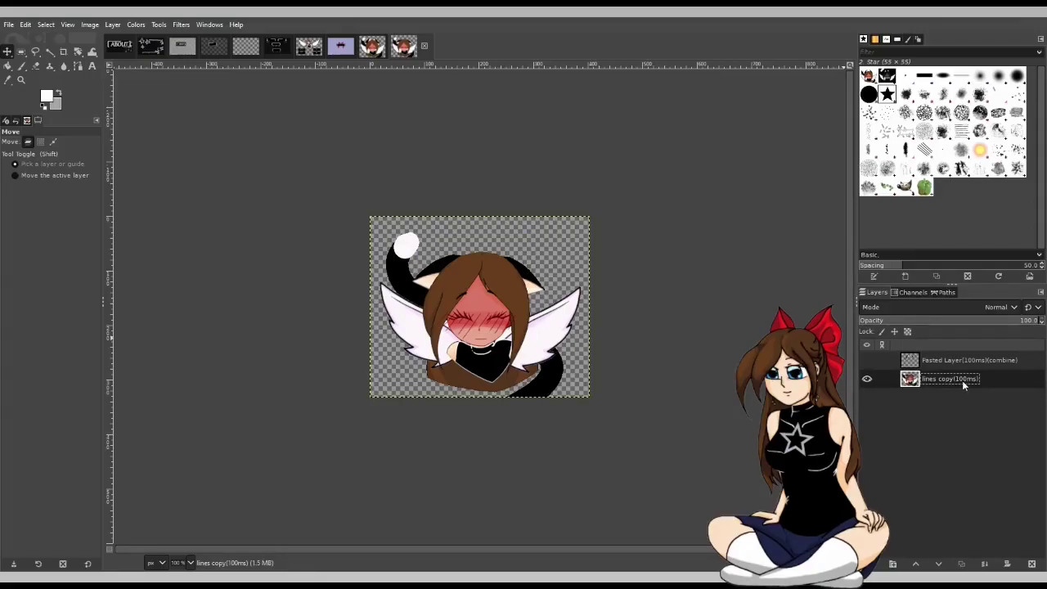
{"action": "scroll", "coordinate": [448, 270], "scroll_direction": "up", "scroll_amount": 2}
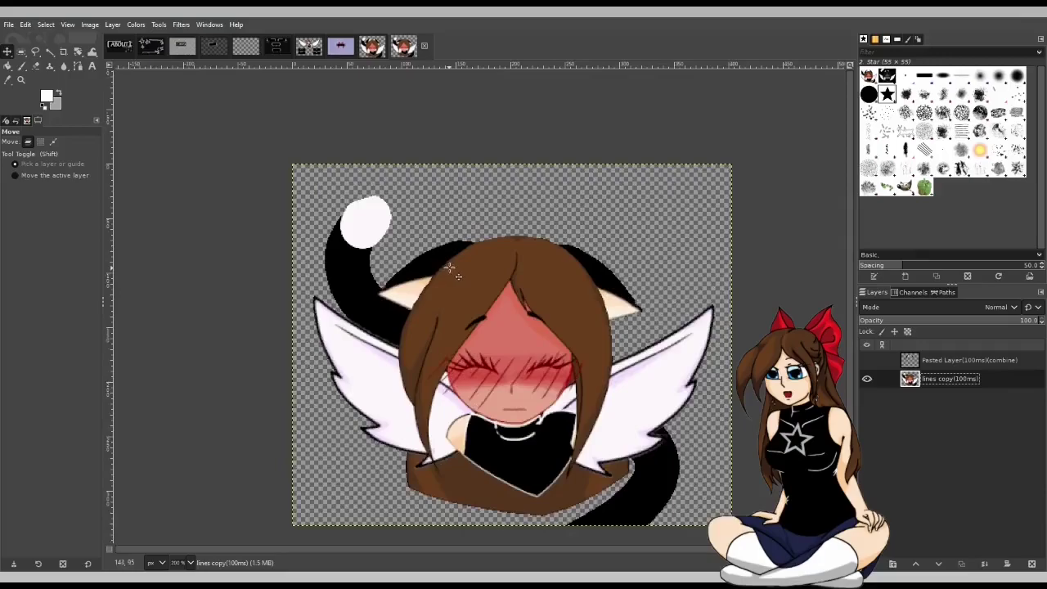
{"action": "scroll", "coordinate": [715, 329], "scroll_direction": "up", "scroll_amount": 1}
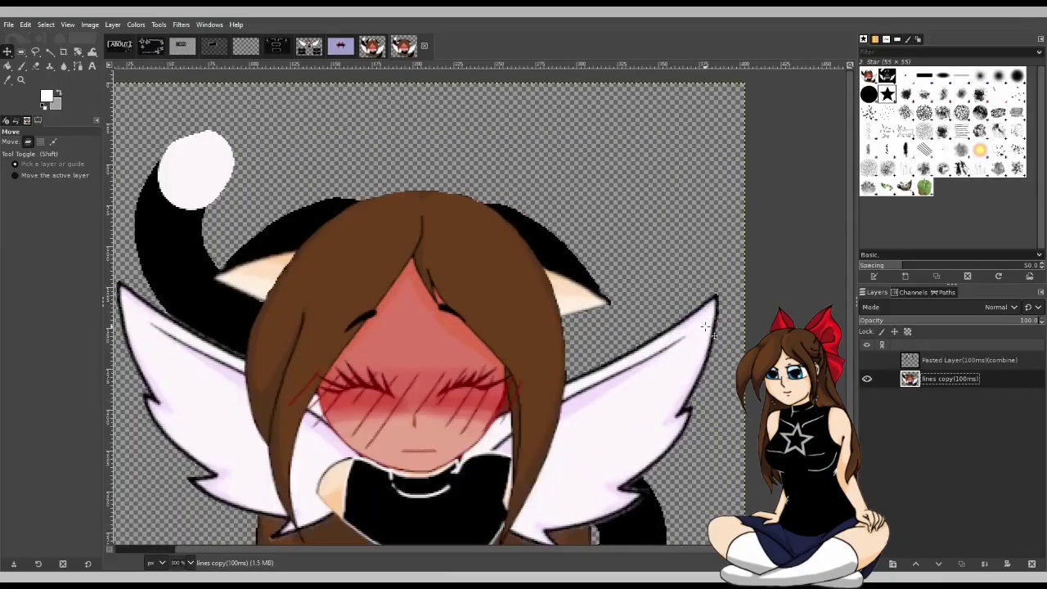
{"action": "left_click", "coordinate": [867, 362]}
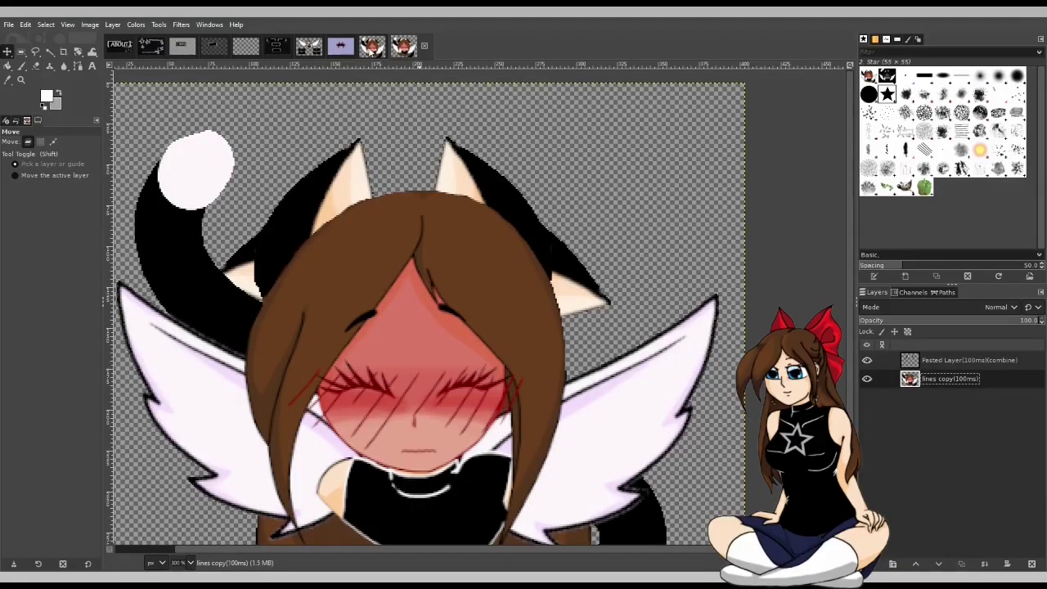
{"action": "scroll", "coordinate": [401, 91], "scroll_direction": "down", "scroll_amount": 1}
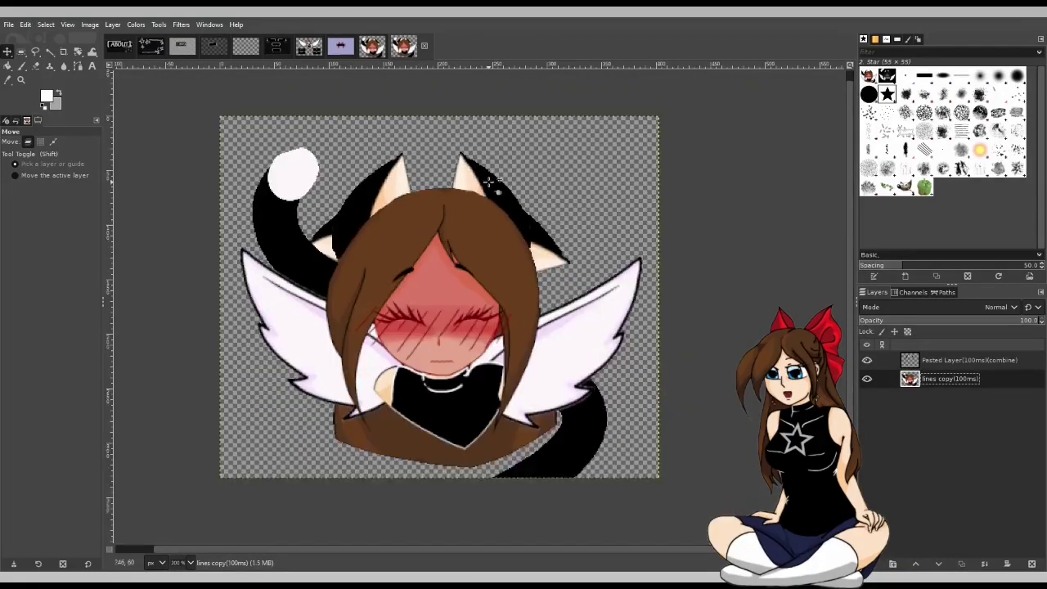
Step: Try optimizing the two-pose animation into a separate image and duplicating its lines copy(100ms) layer, and close that image
{"action": "left_click", "coordinate": [371, 47]}
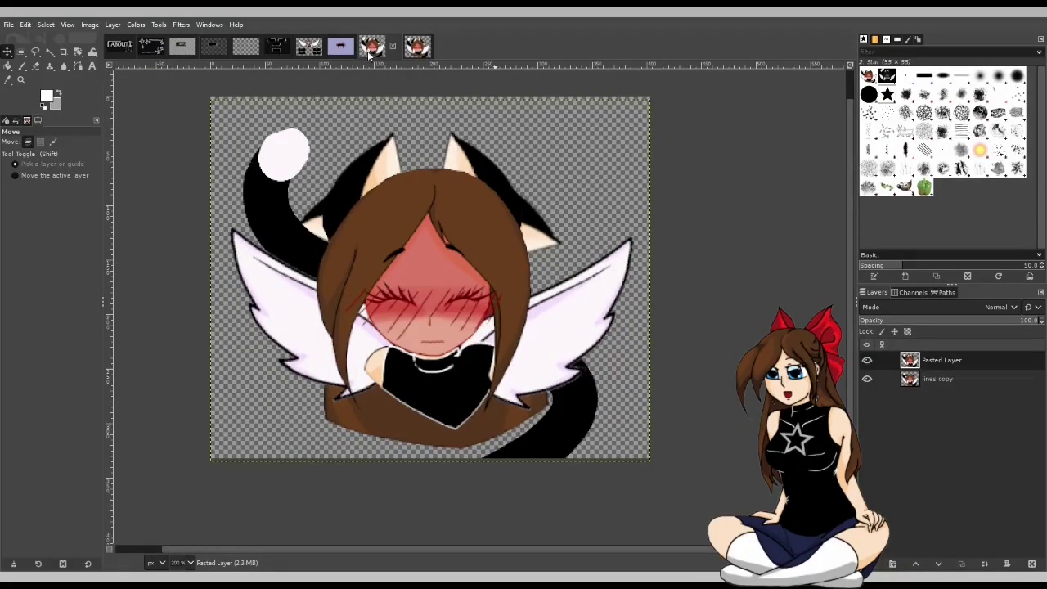
{"action": "left_click", "coordinate": [180, 25]}
{"action": "left_click", "coordinate": [181, 25]}
{"action": "left_click", "coordinate": [350, 357]}
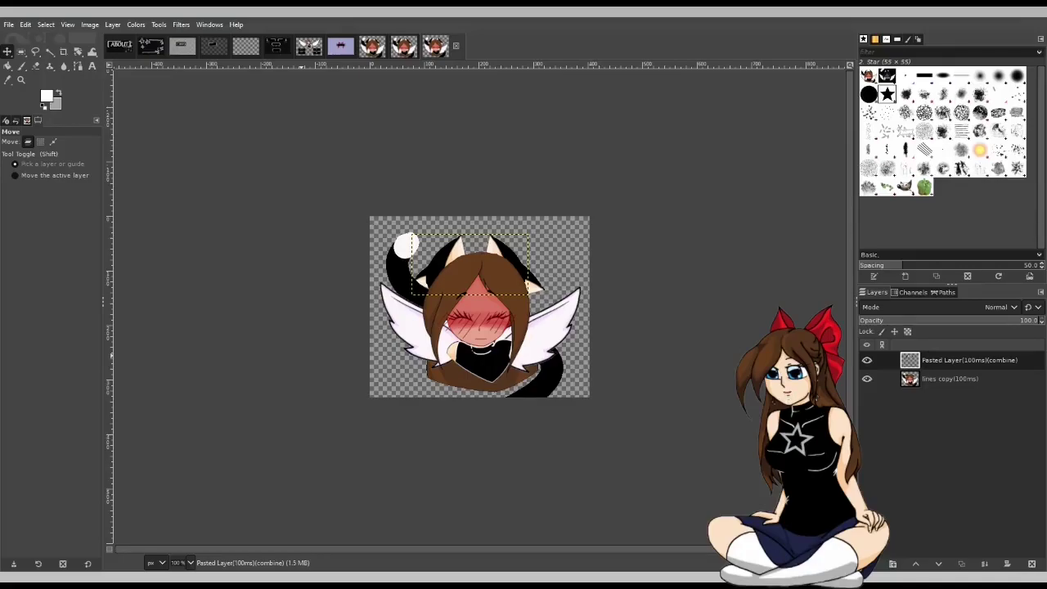
{"action": "left_click", "coordinate": [969, 379]}
{"action": "key", "text": "shift+ctrl+d"}
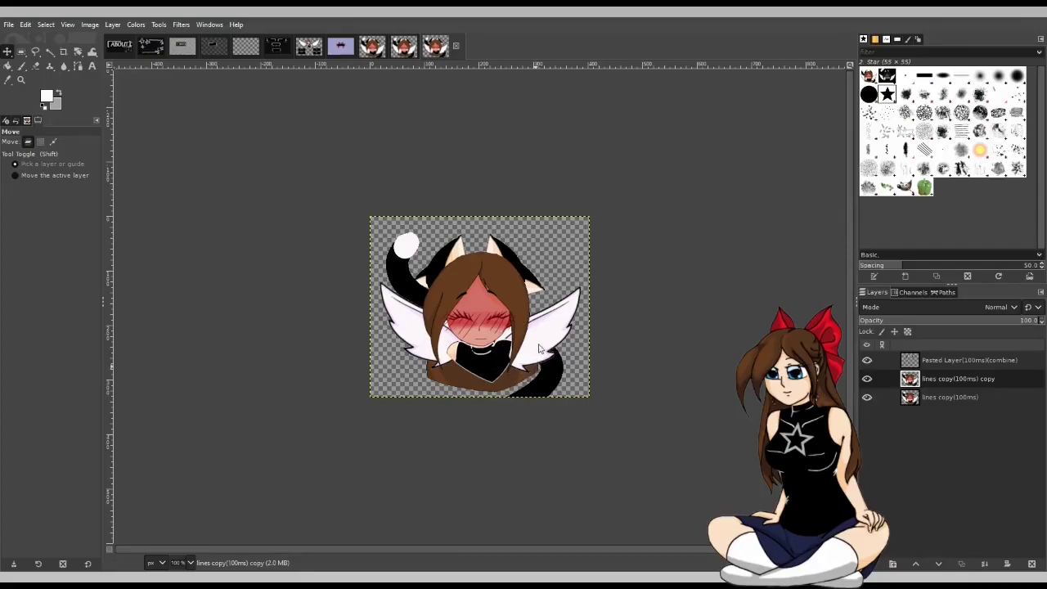
{"action": "left_click", "coordinate": [455, 46]}
Step: Export the two-pose character image as an animated GIF with 100 ms replace frames, and open the exported animation
{"action": "left_click", "coordinate": [372, 46]}
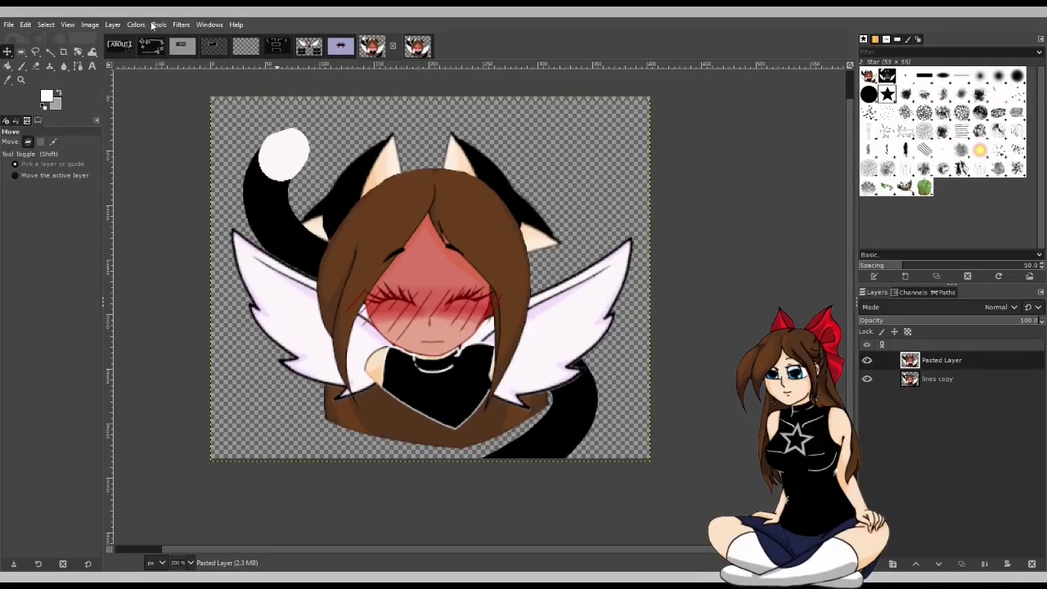
{"action": "left_click", "coordinate": [179, 26]}
{"action": "left_click", "coordinate": [357, 389]}
{"action": "left_click", "coordinate": [9, 23]}
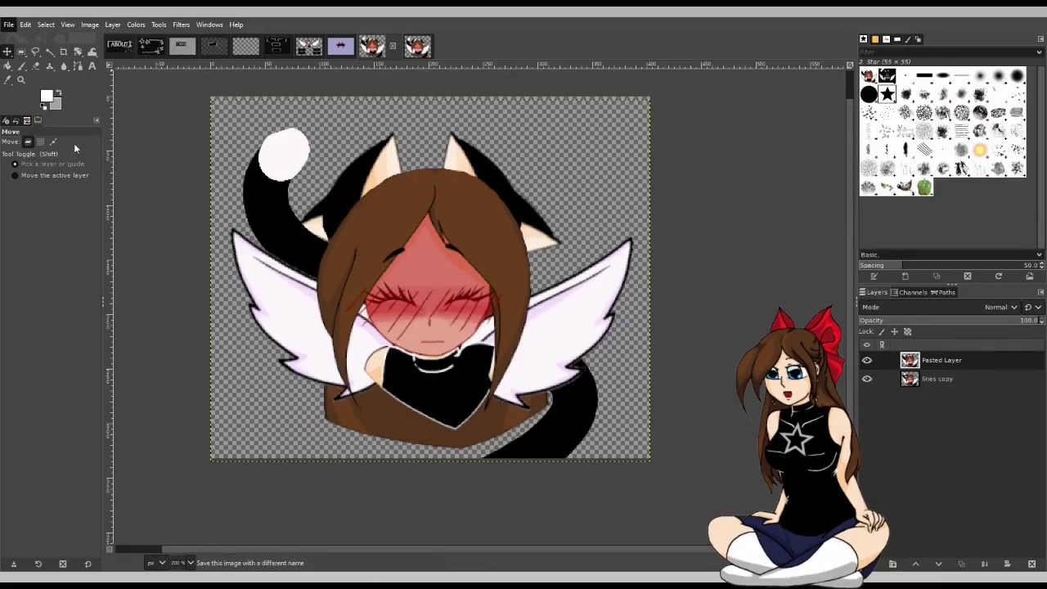
{"action": "left_click", "coordinate": [99, 208]}
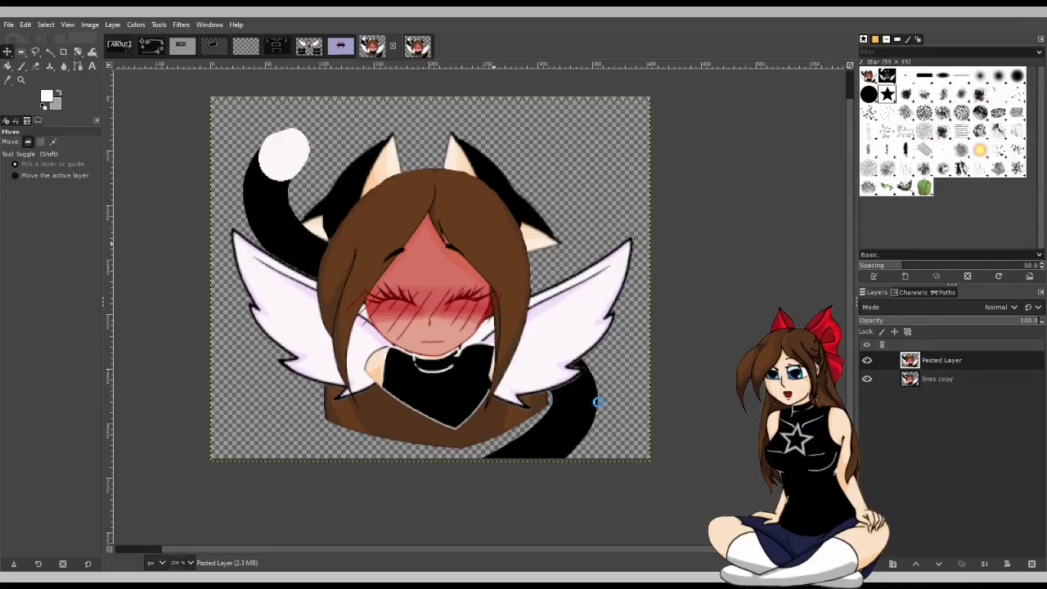
{"action": "key", "text": "ctrl+e"}
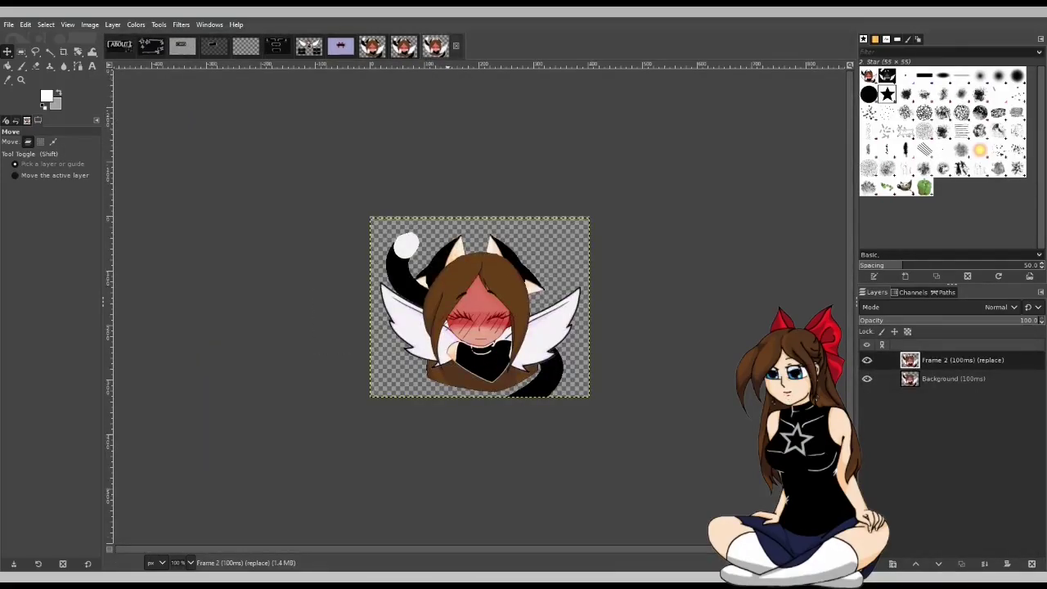
Step: Close the exported animation and compare the ABOUT panel image with Pasted Layer #6 shown and hidden
{"action": "left_click", "coordinate": [456, 46]}
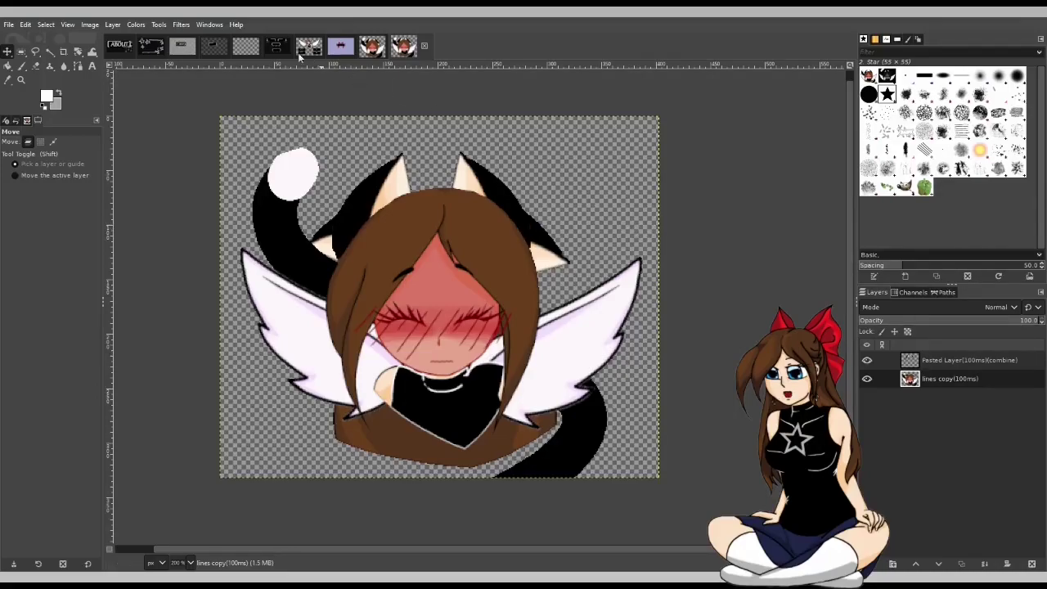
{"action": "left_click", "coordinate": [120, 44]}
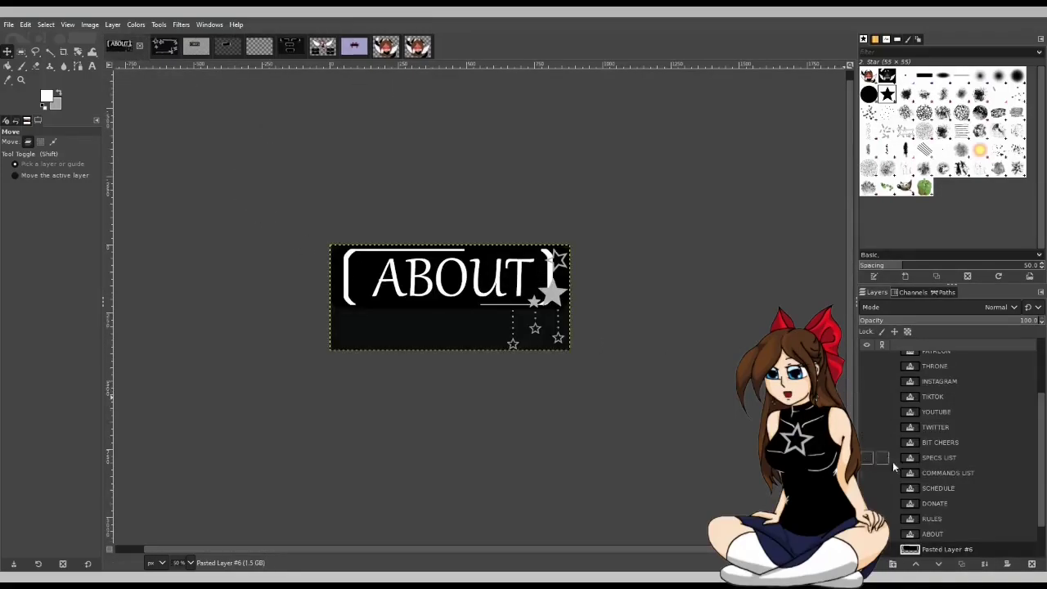
{"action": "scroll", "coordinate": [883, 507], "scroll_direction": "down", "scroll_amount": 2}
{"action": "left_click", "coordinate": [867, 503]}
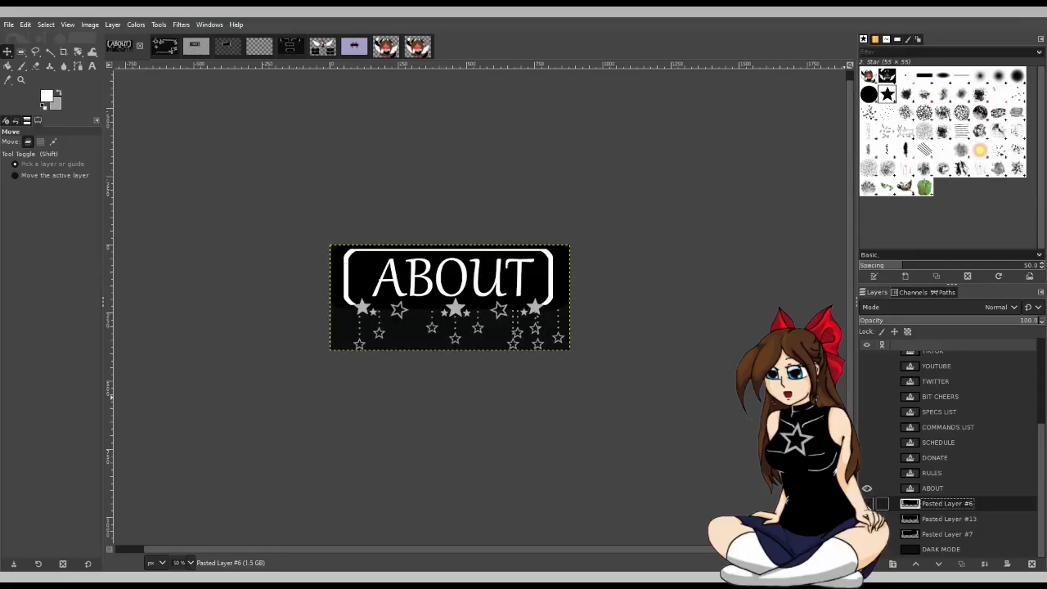
{"action": "left_click", "coordinate": [881, 503]}
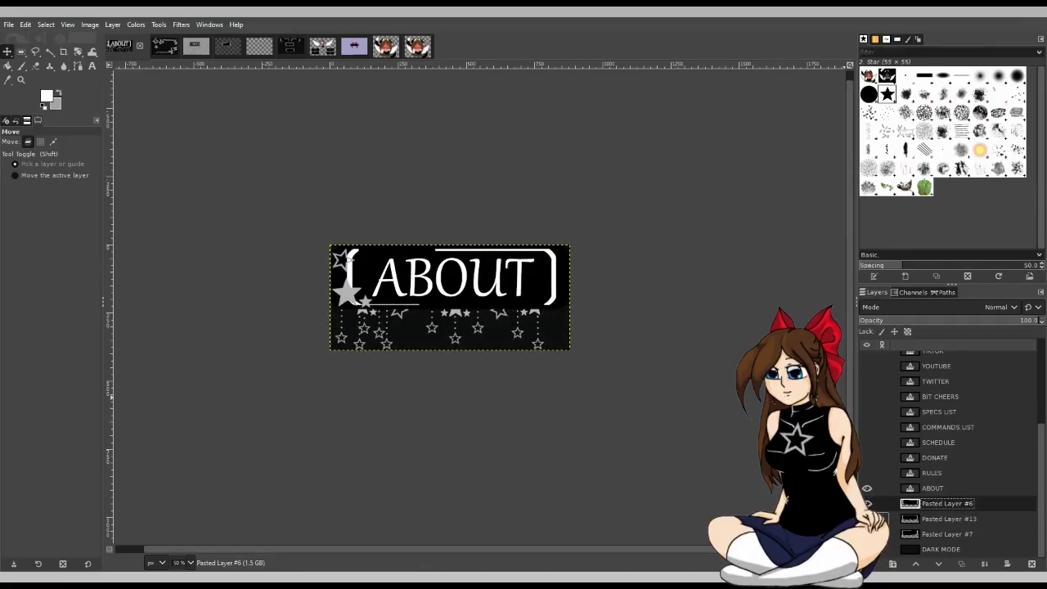
{"action": "left_click", "coordinate": [869, 503]}
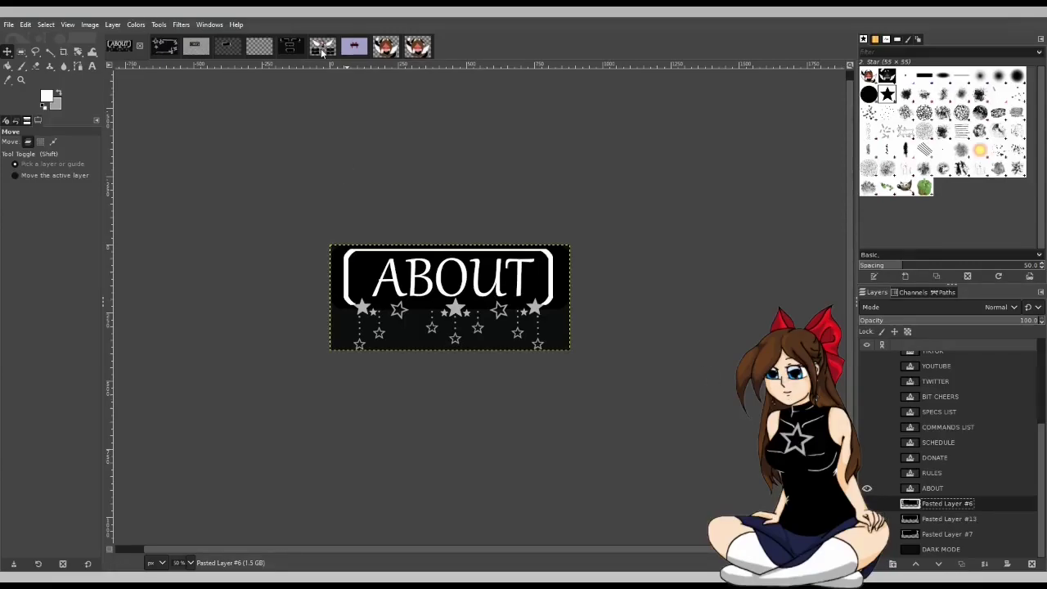
Step: Return to the two-pose character image and hide Pasted Layer(100ms)(combine), bringing the outer tip of the lowered ear into close view
{"action": "left_click", "coordinate": [416, 52]}
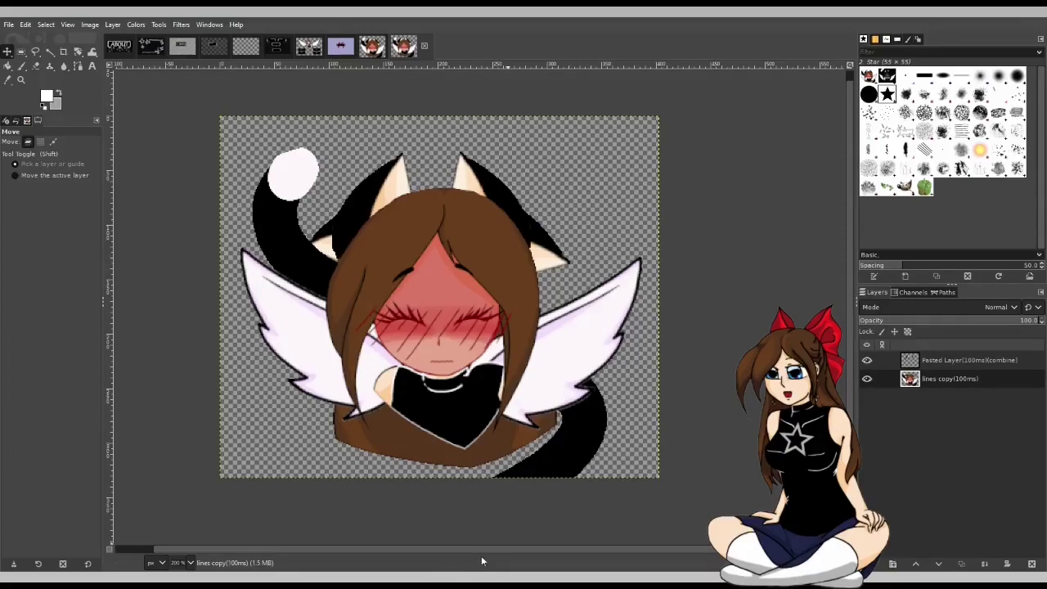
{"action": "left_click", "coordinate": [867, 361]}
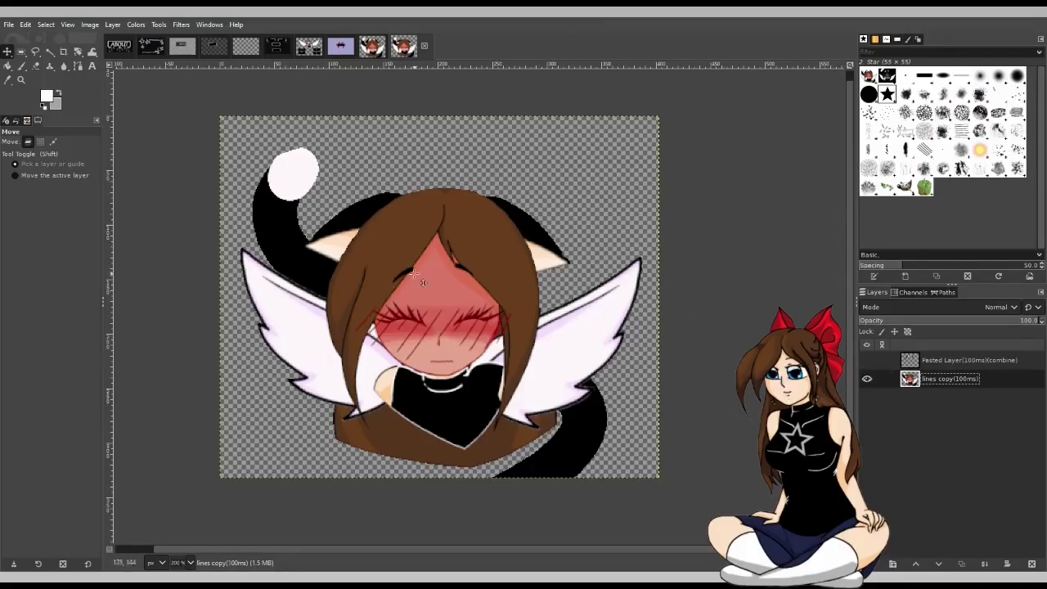
{"action": "scroll", "coordinate": [610, 254], "scroll_direction": "up", "scroll_amount": 7}
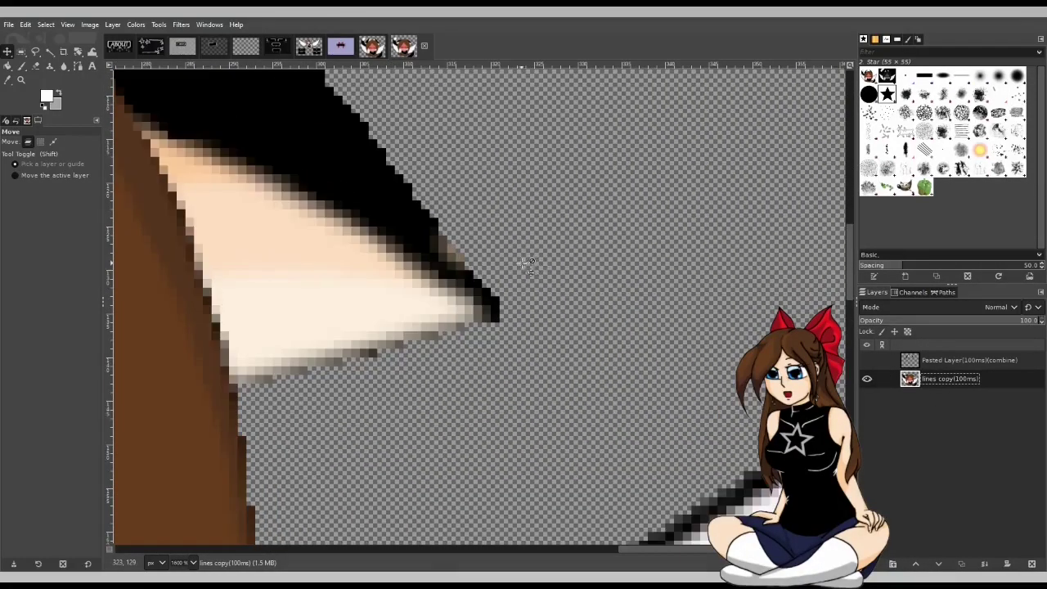
{"action": "scroll", "coordinate": [521, 267], "scroll_direction": "up", "scroll_amount": 3}
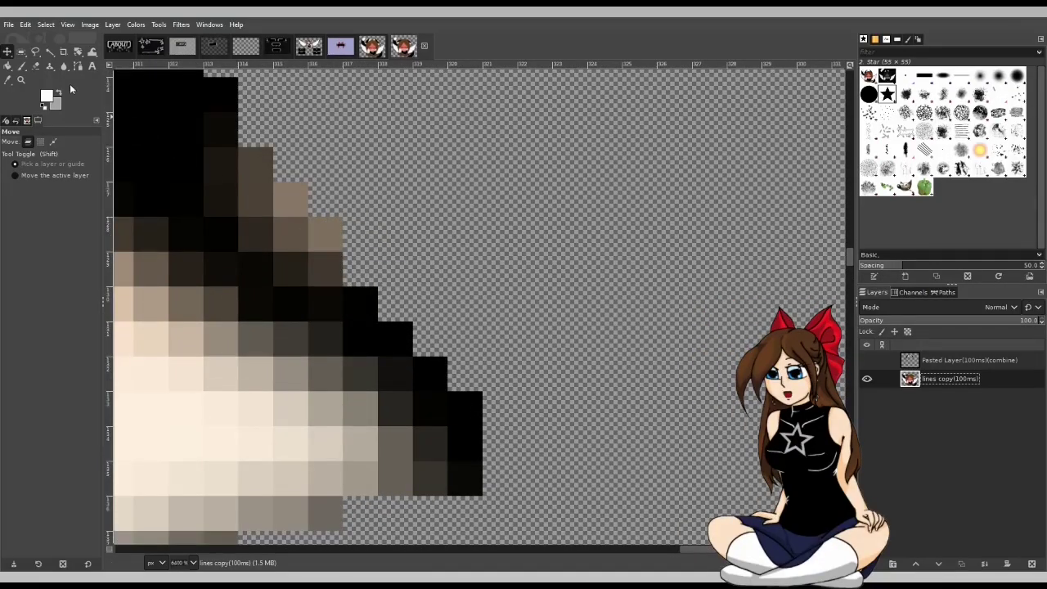
{"action": "left_click", "coordinate": [50, 52]}
{"action": "left_click", "coordinate": [269, 188], "text": "shift"}
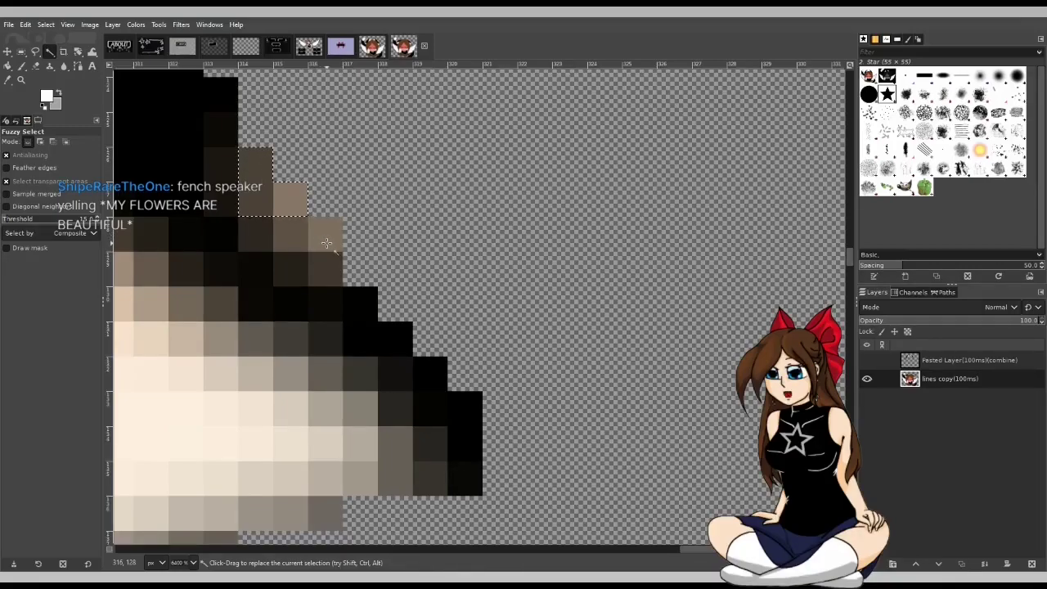
{"action": "left_click", "coordinate": [292, 265], "text": "shift"}
{"action": "left_click", "coordinate": [252, 225], "text": "shift"}
{"action": "left_click", "coordinate": [215, 176]}
{"action": "scroll", "coordinate": [418, 252], "scroll_direction": "down", "scroll_amount": 5}
{"action": "scroll", "coordinate": [420, 255], "scroll_direction": "down", "scroll_amount": 5}
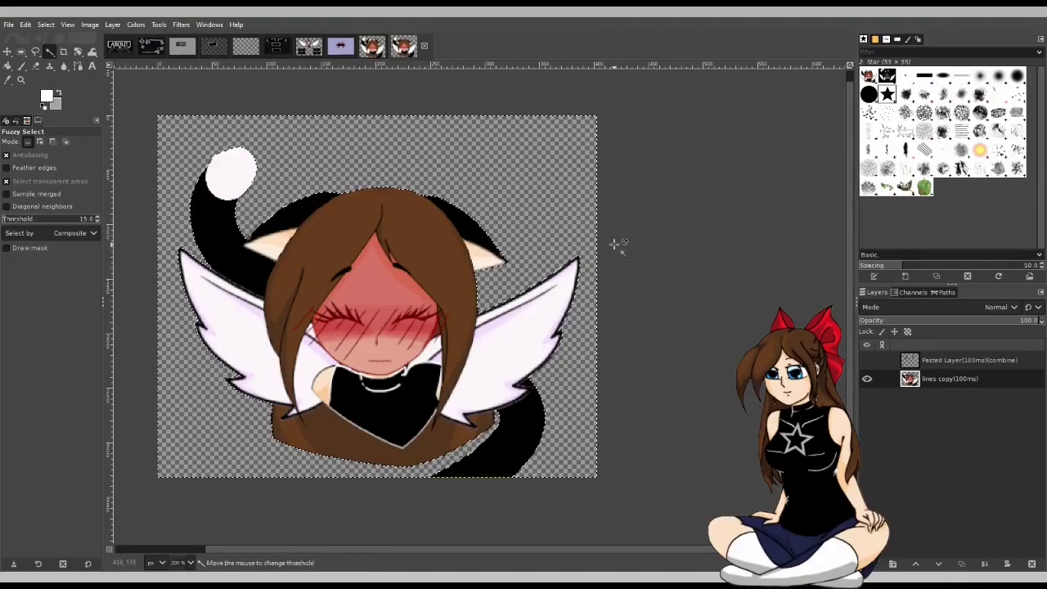
Step: Fuzzy-select the light brown pixels along the lowered ear's outer edge on lines copy(100ms) and fill them with black
{"action": "scroll", "coordinate": [617, 243], "scroll_direction": "up", "scroll_amount": 5}
{"action": "scroll", "coordinate": [628, 249], "scroll_direction": "up", "scroll_amount": 5}
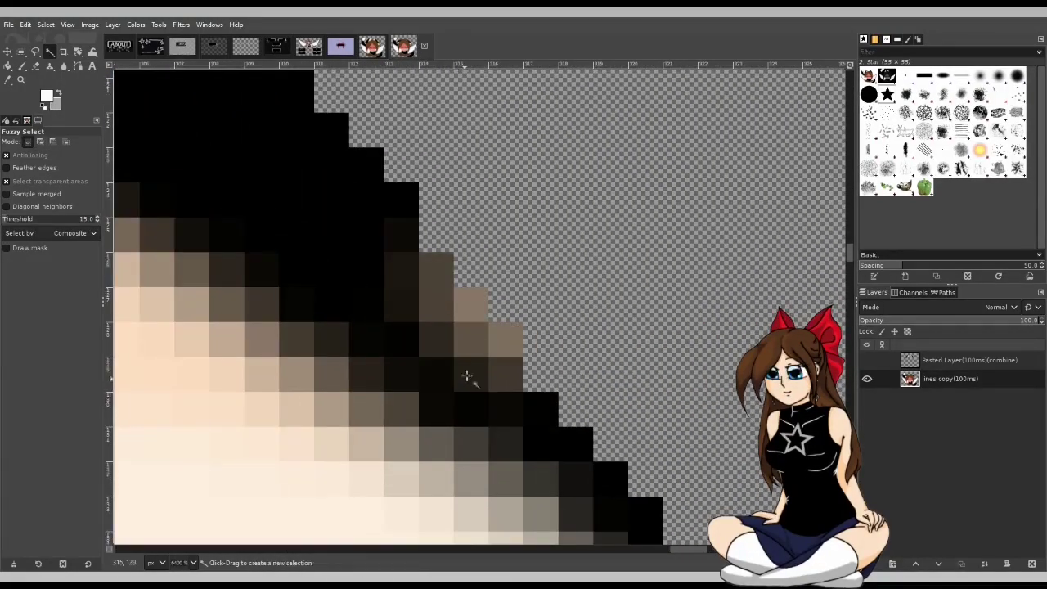
{"action": "left_click", "coordinate": [474, 329], "text": "shift"}
{"action": "left_click", "coordinate": [452, 302], "text": "shift"}
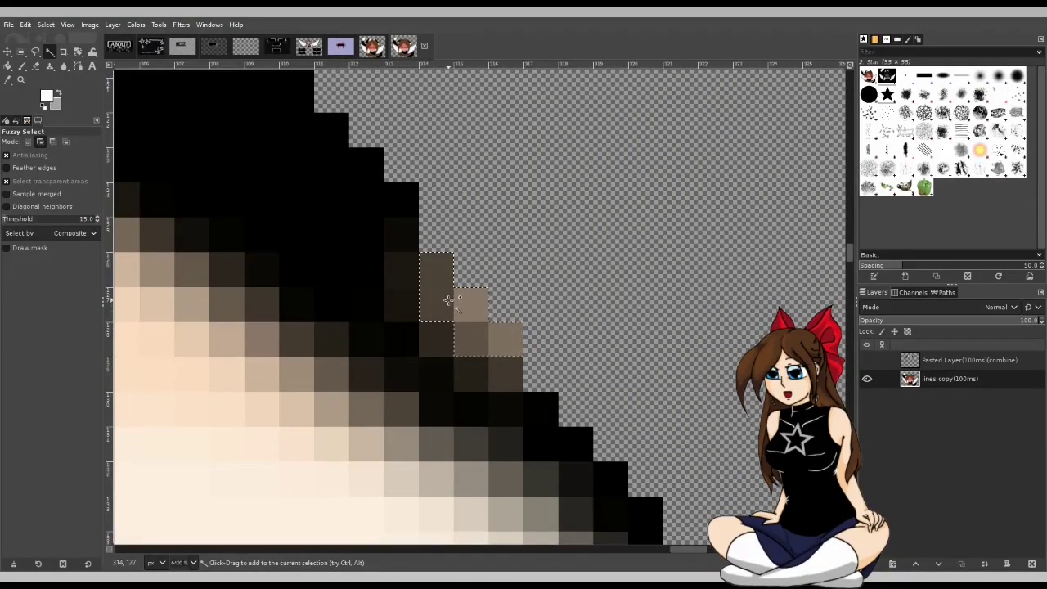
{"action": "key", "text": "x"}
{"action": "key", "text": "x"}
{"action": "key", "text": "x"}
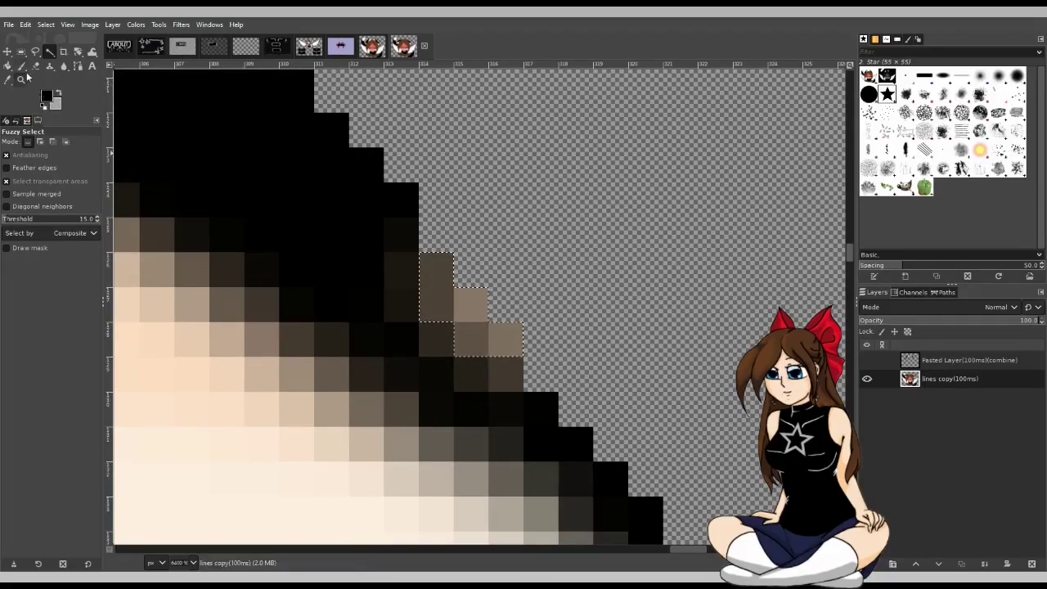
{"action": "key", "text": "shift+b"}
{"action": "left_click", "coordinate": [430, 292]}
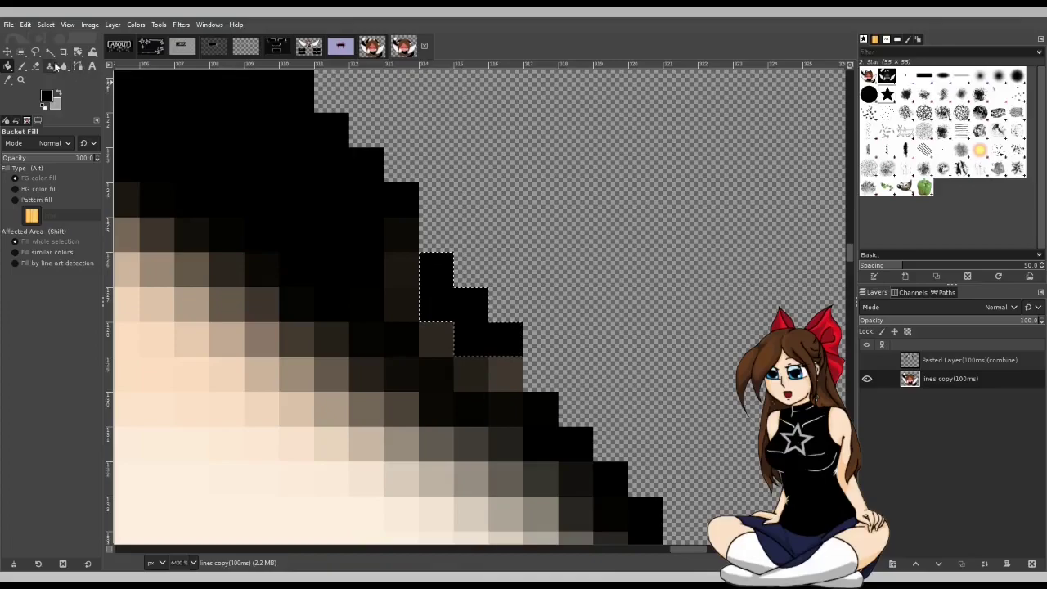
Step: Paint the remaining brown pixels beside the filled ear edge black with the 2. Hardness 100 brush at size 1
{"action": "left_click", "coordinate": [21, 66]}
{"action": "scroll", "coordinate": [169, 158], "scroll_direction": "down", "scroll_amount": 8}
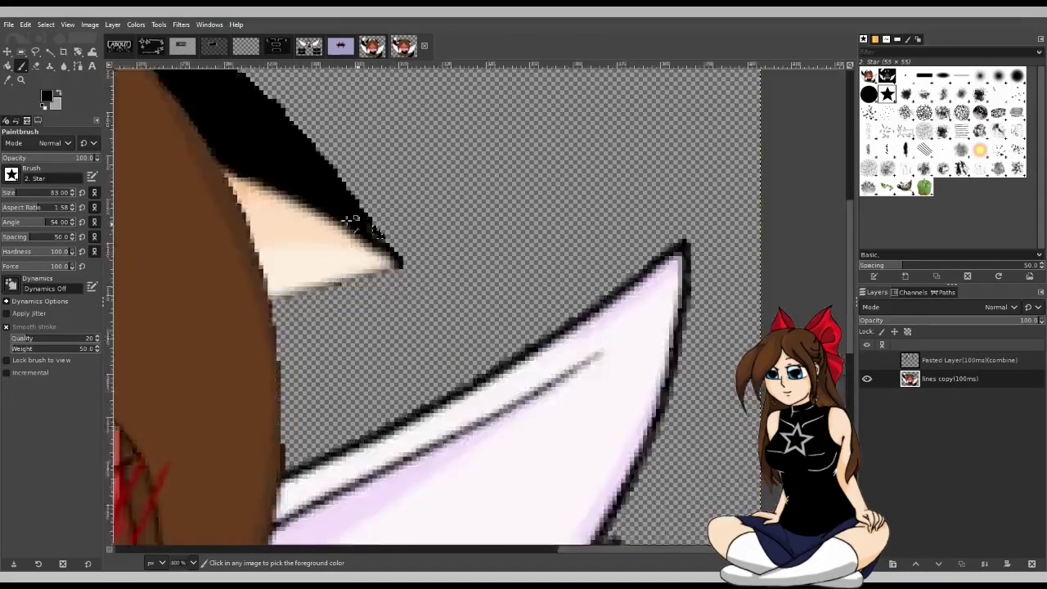
{"action": "key", "text": "u"}
{"action": "scroll", "coordinate": [263, 170], "scroll_direction": "up", "scroll_amount": 7}
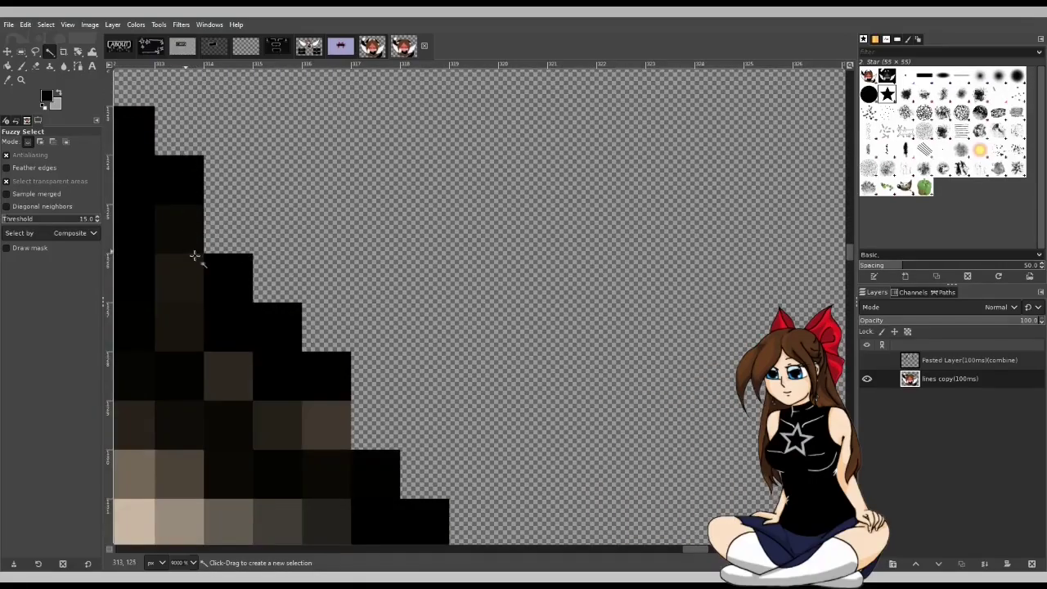
{"action": "left_click", "coordinate": [22, 65]}
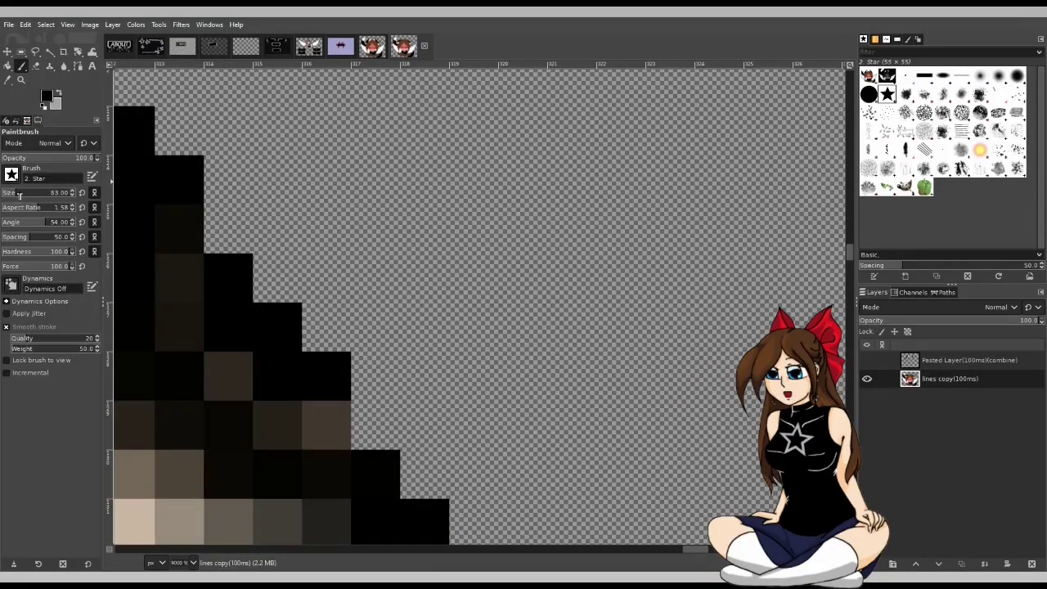
{"action": "left_click", "coordinate": [868, 94]}
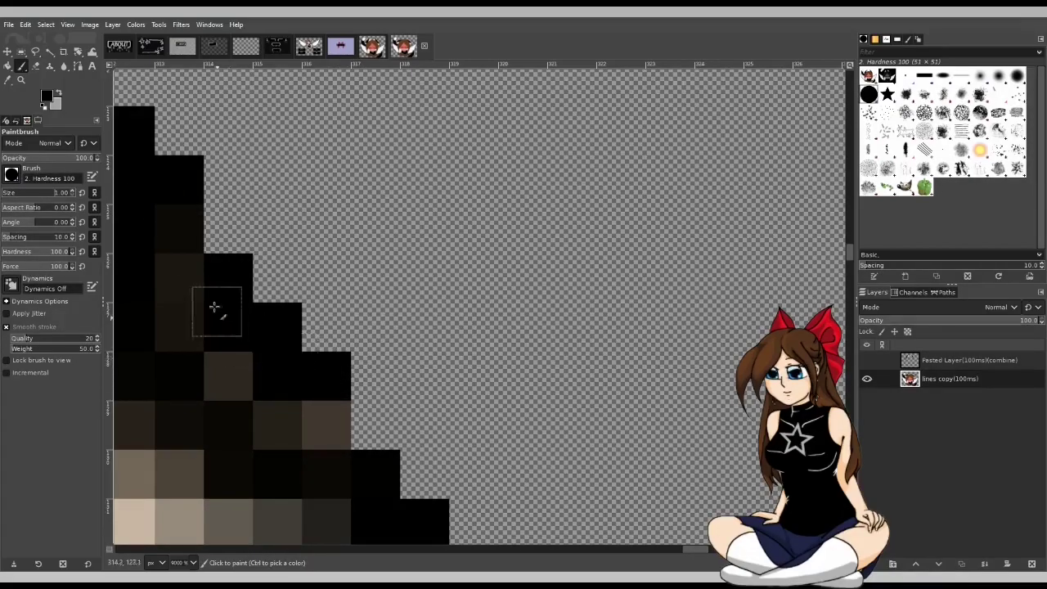
{"action": "mouse_move", "coordinate": [183, 229]}
{"action": "left_mouse_down"}
{"action": "mouse_move", "coordinate": [183, 333]}
{"action": "mouse_move", "coordinate": [258, 402]}
{"action": "mouse_move", "coordinate": [331, 434]}
{"action": "left_mouse_up"}
Step: Paint the brown pixels black on the opposite lowered ear, where its tip meets the tail
{"action": "scroll", "coordinate": [502, 498], "scroll_direction": "down", "scroll_amount": 4}
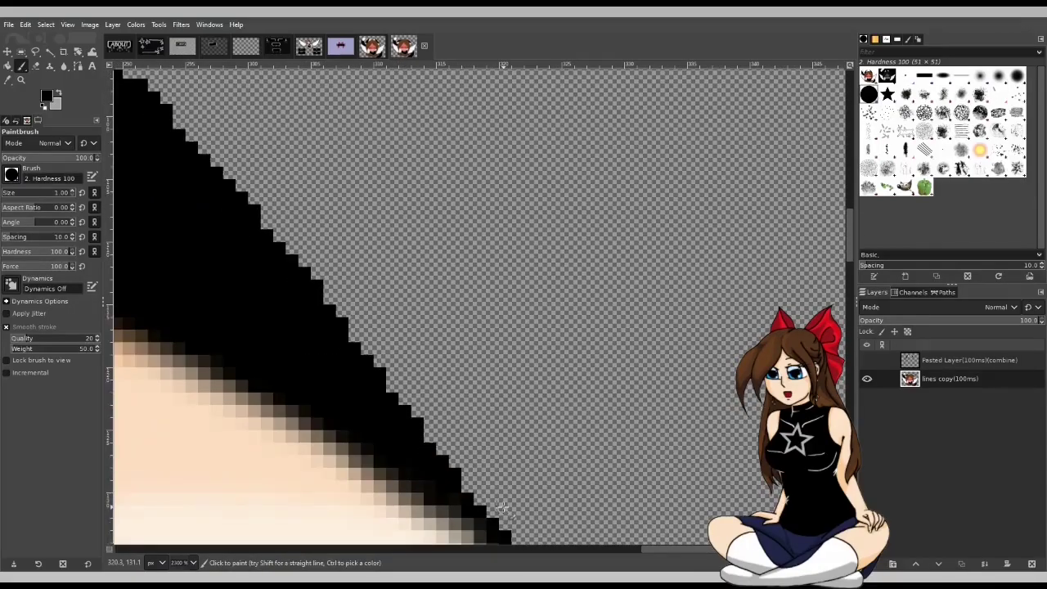
{"action": "left_click_drag", "start_coordinate": [672, 550], "coordinate": [278, 533]}
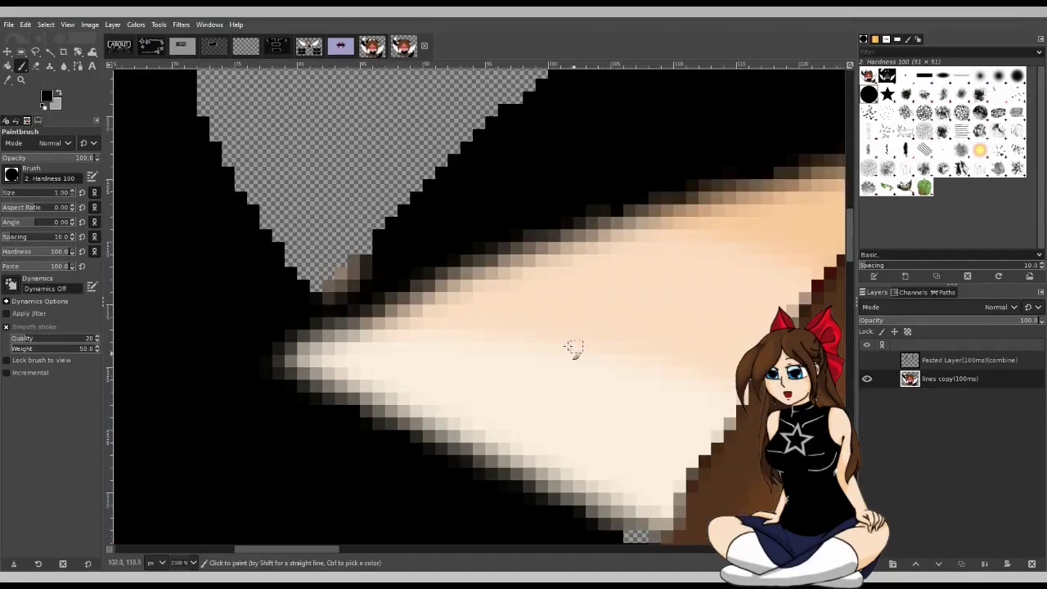
{"action": "left_click_drag", "start_coordinate": [329, 286], "coordinate": [366, 272]}
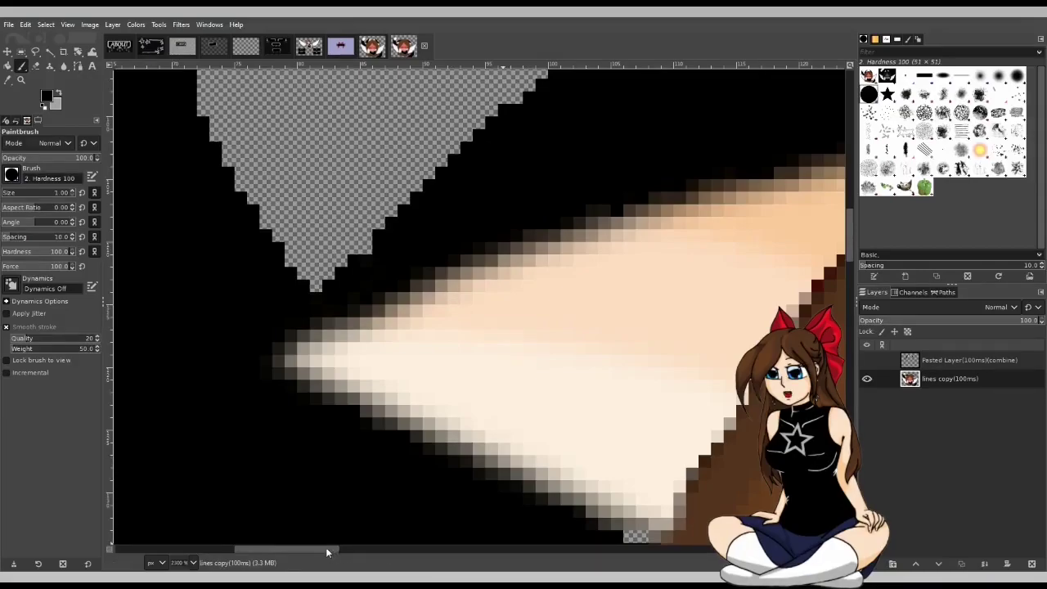
Step: Show only Pasted Layer(100ms)(combine) and paint the brown pixels near the raised ears' tips black
{"action": "left_click_drag", "start_coordinate": [325, 552], "coordinate": [440, 552]}
{"action": "scroll", "coordinate": [482, 351], "scroll_direction": "up", "scroll_amount": 4}
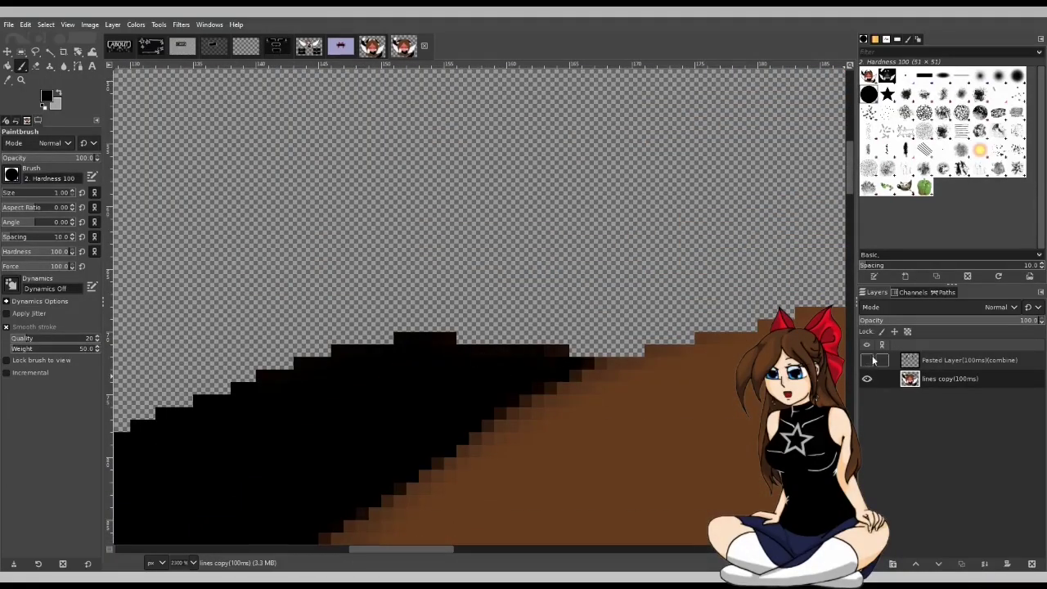
{"action": "left_click", "coordinate": [870, 360]}
{"action": "scroll", "coordinate": [517, 291], "scroll_direction": "up", "scroll_amount": 3}
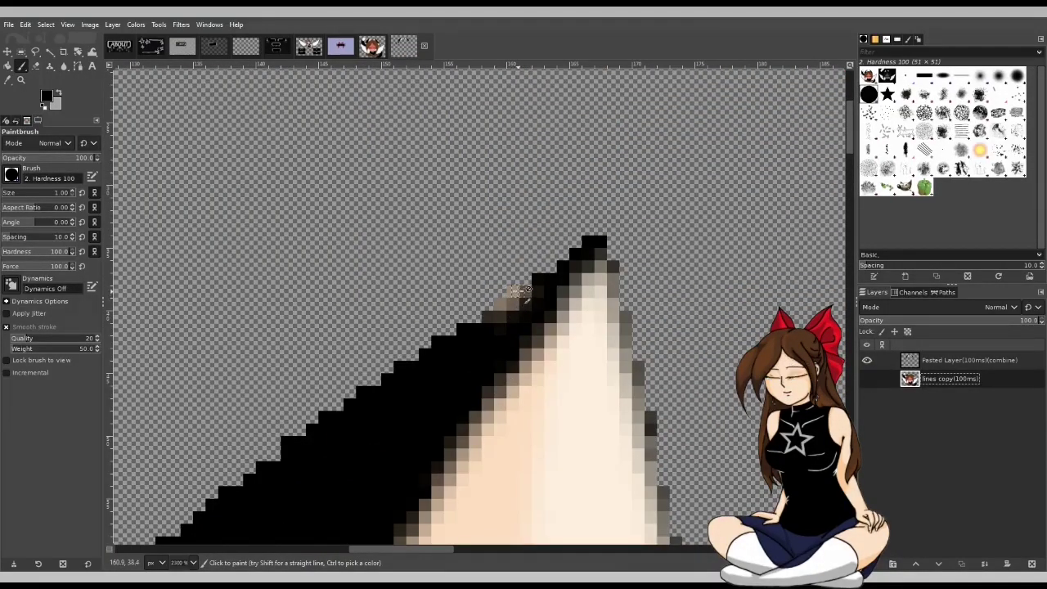
{"action": "left_click", "coordinate": [917, 363]}
{"action": "left_click", "coordinate": [512, 292]}
{"action": "key", "text": "ctrl+z"}
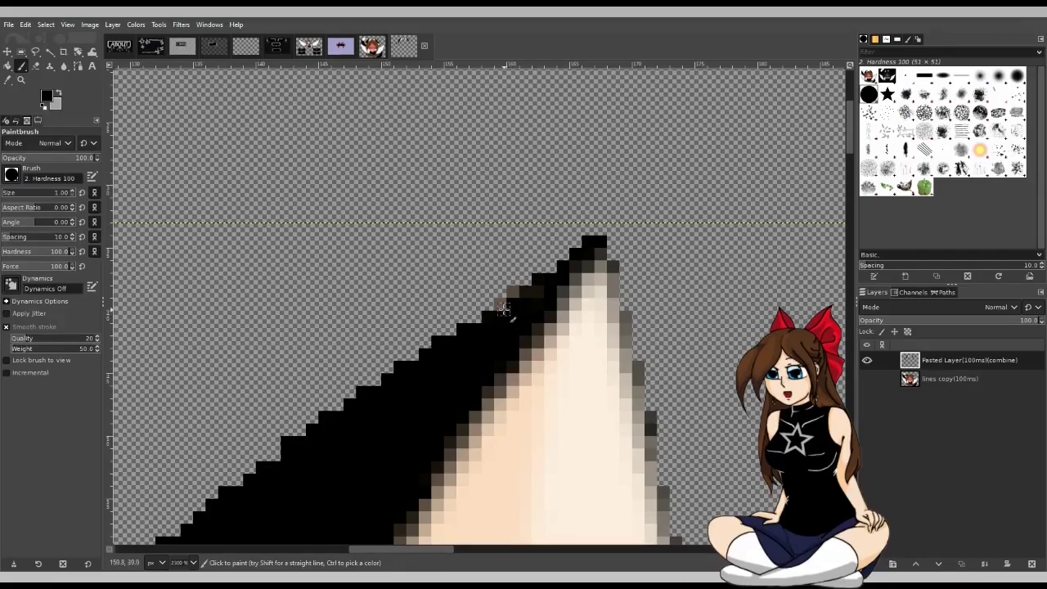
{"action": "left_click_drag", "start_coordinate": [521, 296], "coordinate": [541, 291]}
{"action": "left_click_drag", "start_coordinate": [410, 547], "coordinate": [547, 547]}
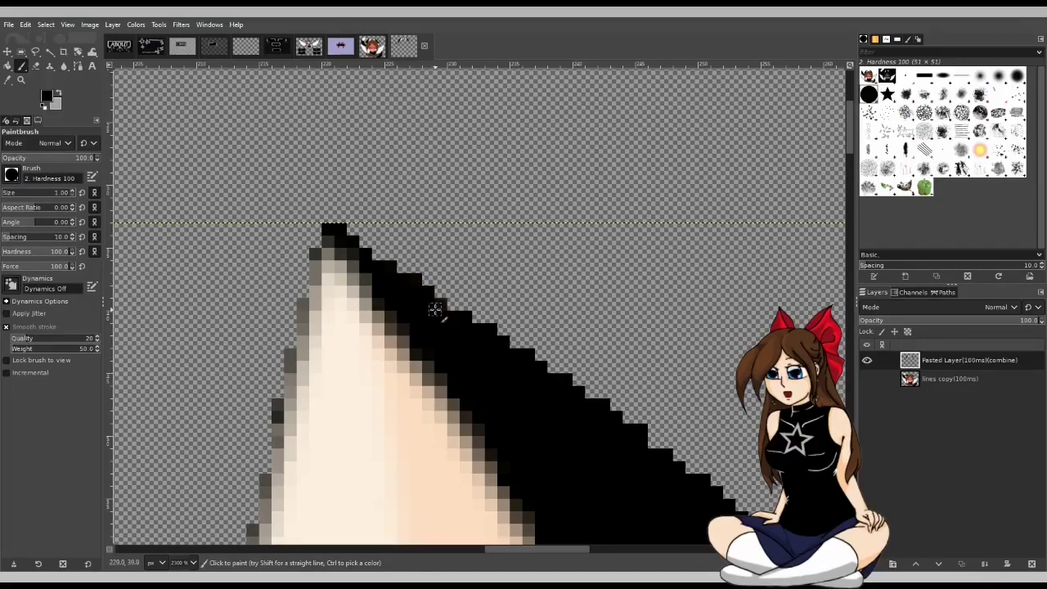
Step: Compare the ears-up and ears-down poses by showing and hiding Pasted Layer(100ms)(combine) and lines copy(100ms)
{"action": "scroll", "coordinate": [501, 372], "scroll_direction": "down", "scroll_amount": 5, "text": "ctrl"}
{"action": "scroll", "coordinate": [678, 234], "scroll_direction": "up", "scroll_amount": 2, "text": "ctrl"}
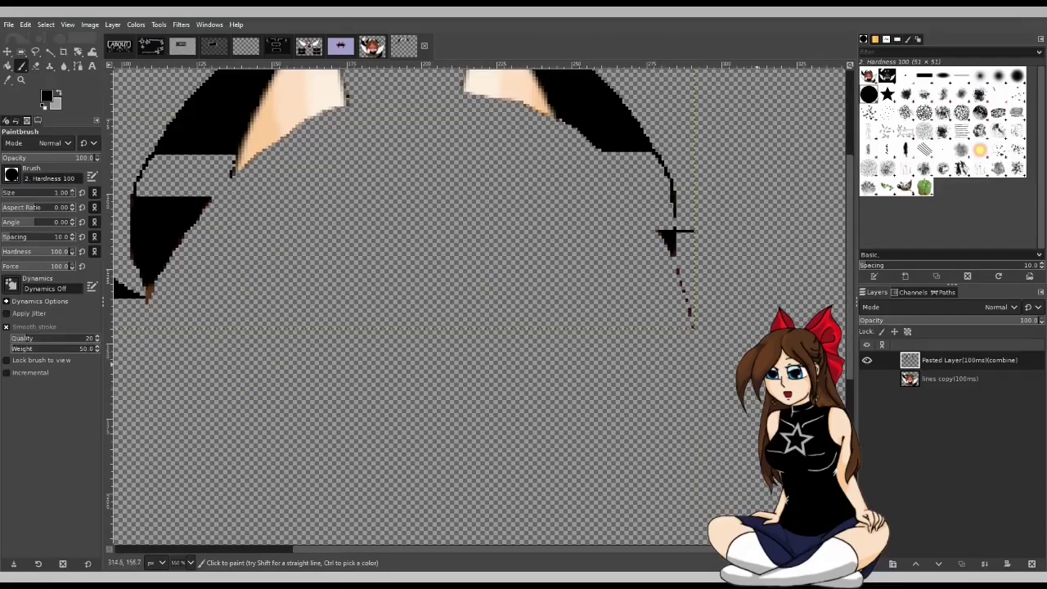
{"action": "left_click", "coordinate": [867, 377]}
{"action": "key", "text": "1"}
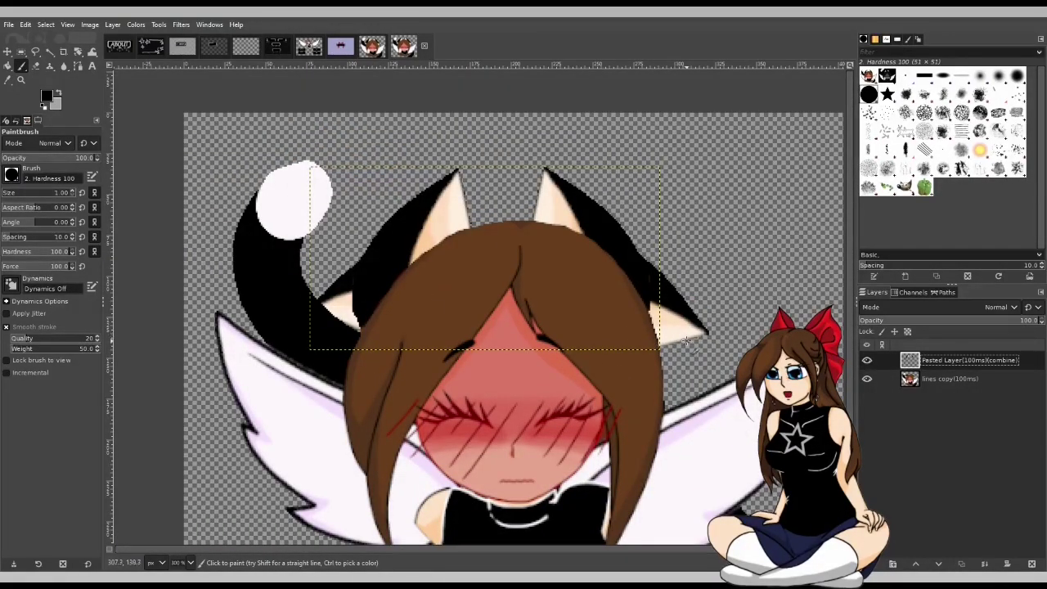
{"action": "left_click", "coordinate": [868, 362]}
{"action": "left_click", "coordinate": [868, 363]}
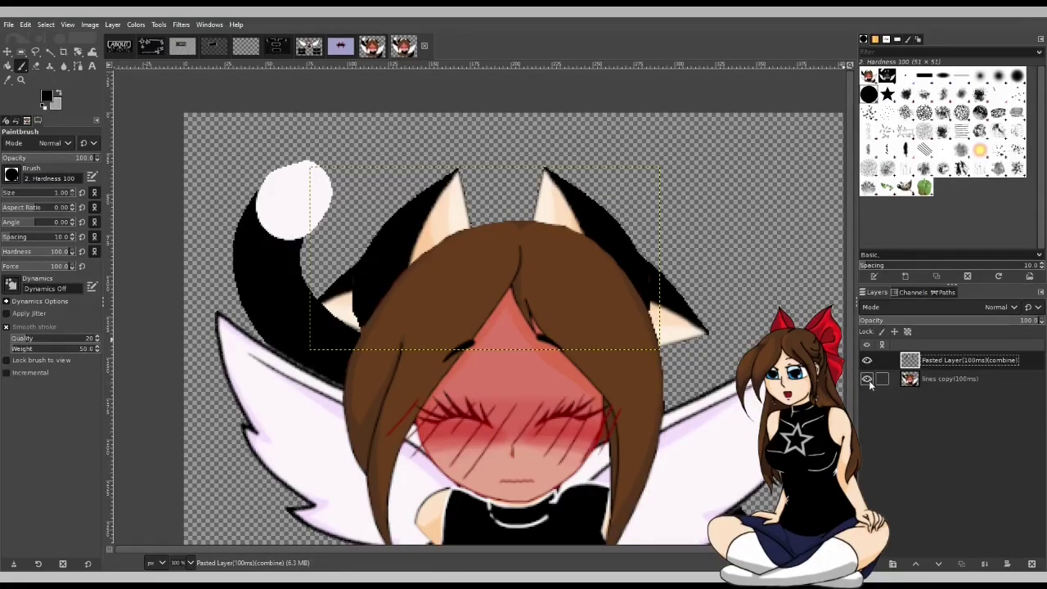
{"action": "left_click", "coordinate": [867, 380]}
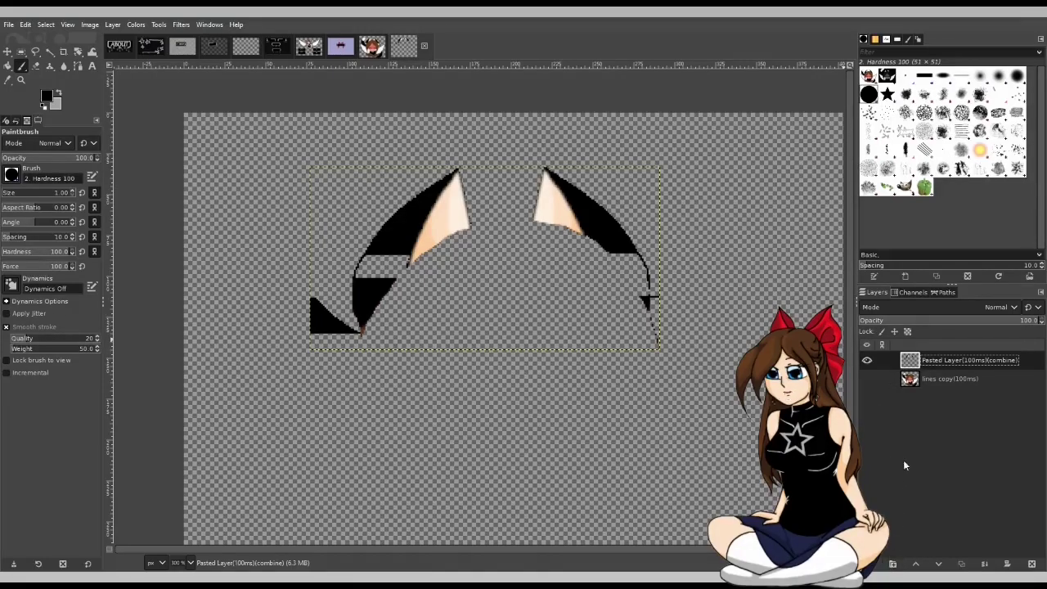
{"action": "left_click", "coordinate": [866, 361]}
{"action": "left_click", "coordinate": [867, 360]}
{"action": "left_click", "coordinate": [867, 379]}
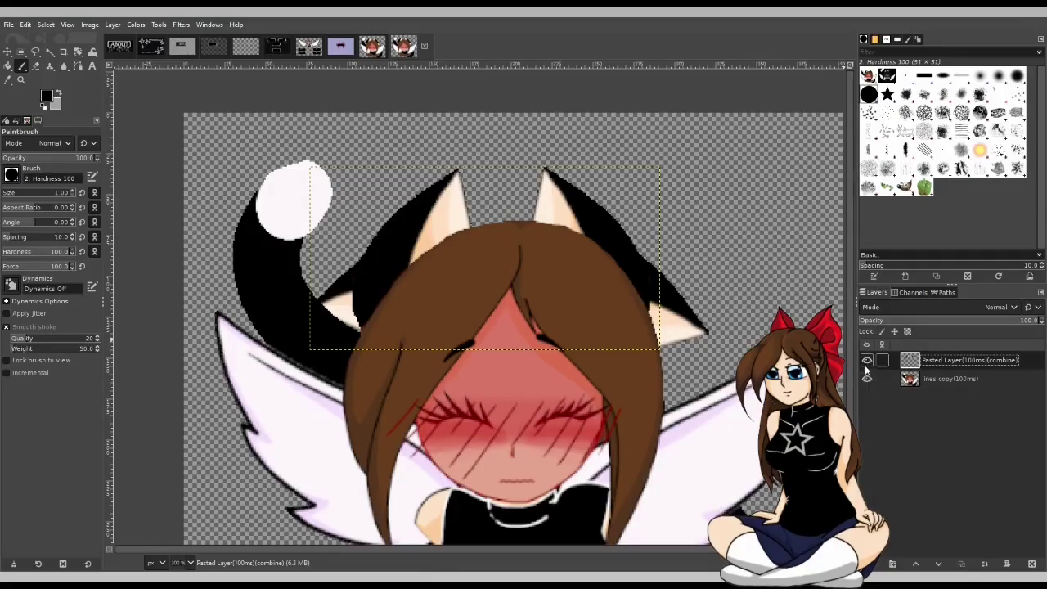
Step: Hide lines copy(100ms) and paint the dark red pixels black along the slanted inner edge of the ear's lower piece
{"action": "left_click", "coordinate": [867, 379]}
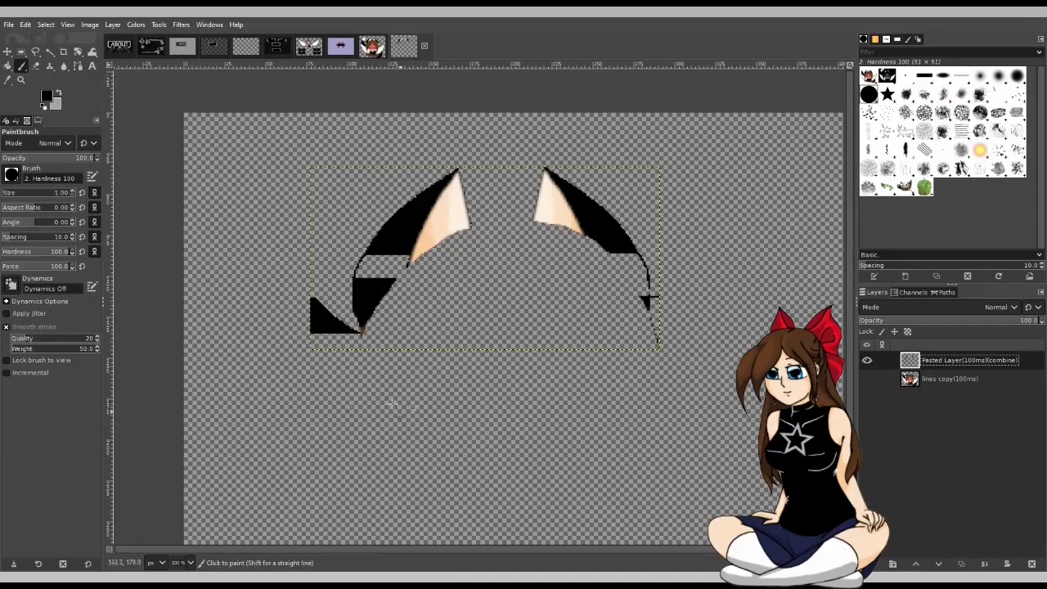
{"action": "scroll", "coordinate": [491, 327], "scroll_direction": "up", "scroll_amount": 2, "text": "ctrl"}
{"action": "scroll", "coordinate": [646, 233], "scroll_direction": "up", "scroll_amount": 5, "text": "ctrl"}
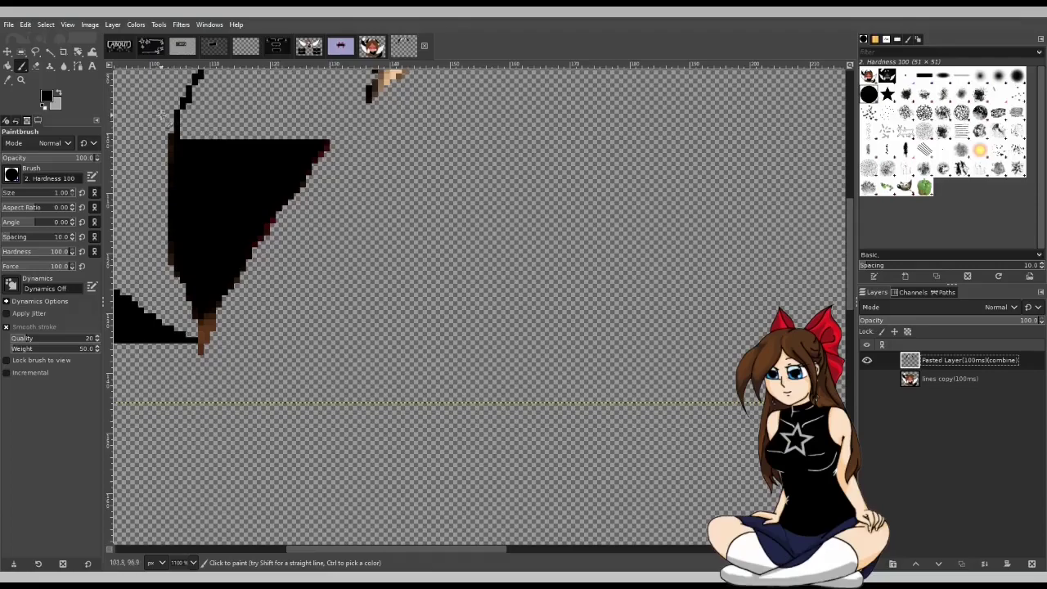
{"action": "left_click_drag", "start_coordinate": [325, 147], "coordinate": [243, 275]}
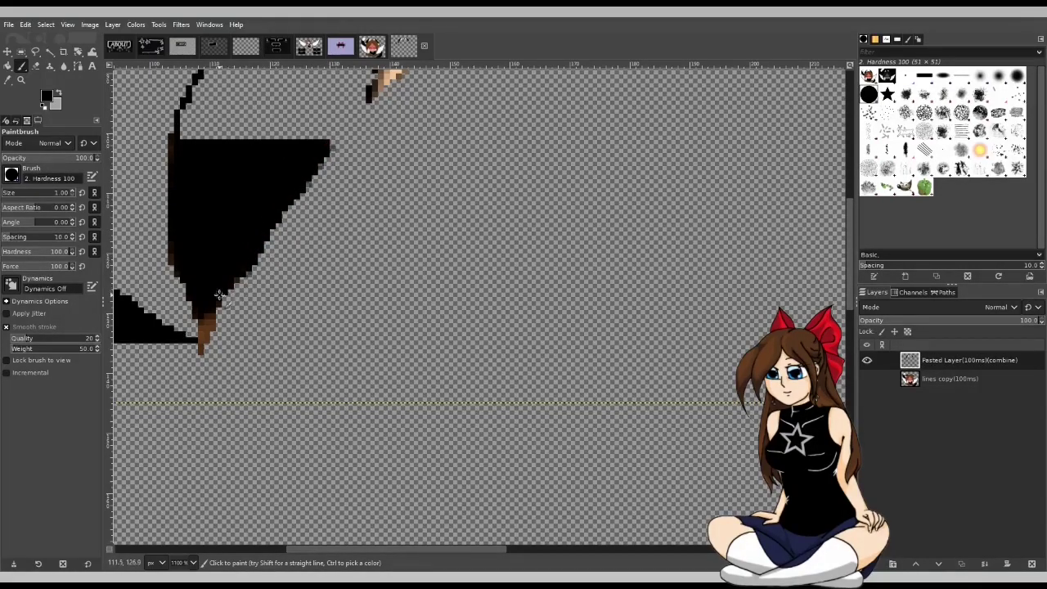
Step: Inspect the opposite raised ear, and compare both ears with lines copy(100ms) shown and Pasted Layer(100ms)(combine) switched off and on
{"action": "left_click_drag", "start_coordinate": [368, 547], "coordinate": [465, 545]}
{"action": "scroll", "coordinate": [265, 372], "scroll_direction": "up", "scroll_amount": 4}
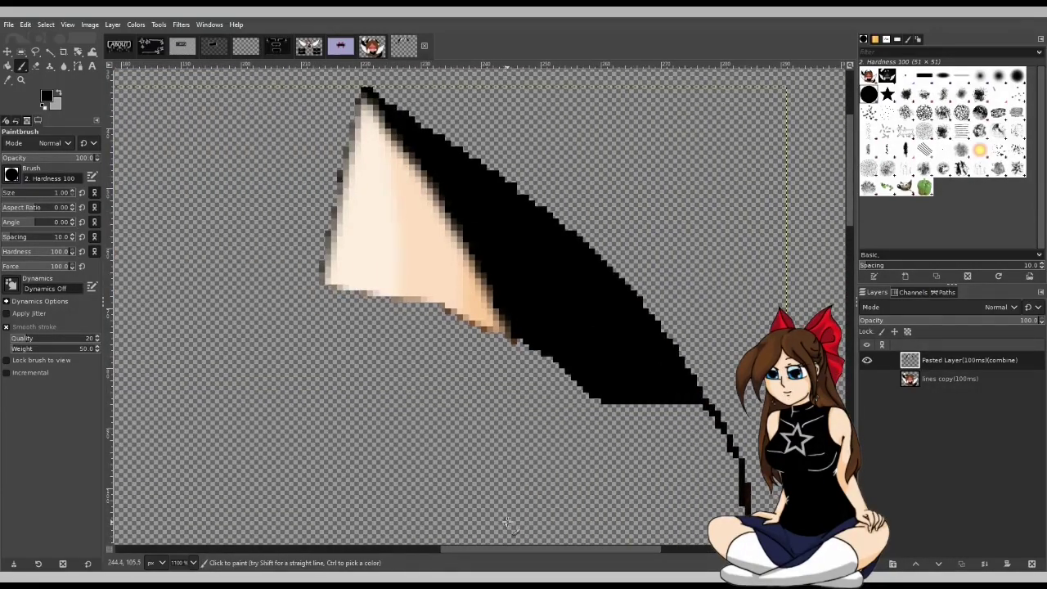
{"action": "left_click", "coordinate": [867, 379]}
{"action": "left_click", "coordinate": [867, 360]}
{"action": "left_click", "coordinate": [867, 359]}
{"action": "scroll", "coordinate": [518, 507], "scroll_direction": "down", "scroll_amount": 2}
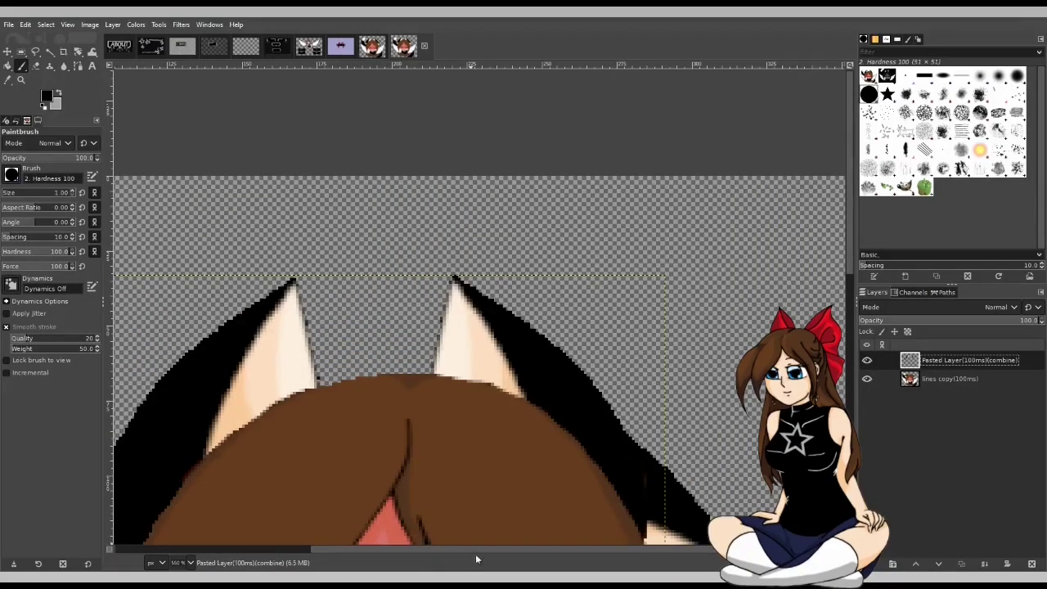
{"action": "scroll", "coordinate": [419, 548], "scroll_direction": "left", "scroll_amount": 3}
{"action": "scroll", "coordinate": [335, 503], "scroll_direction": "down", "scroll_amount": 3}
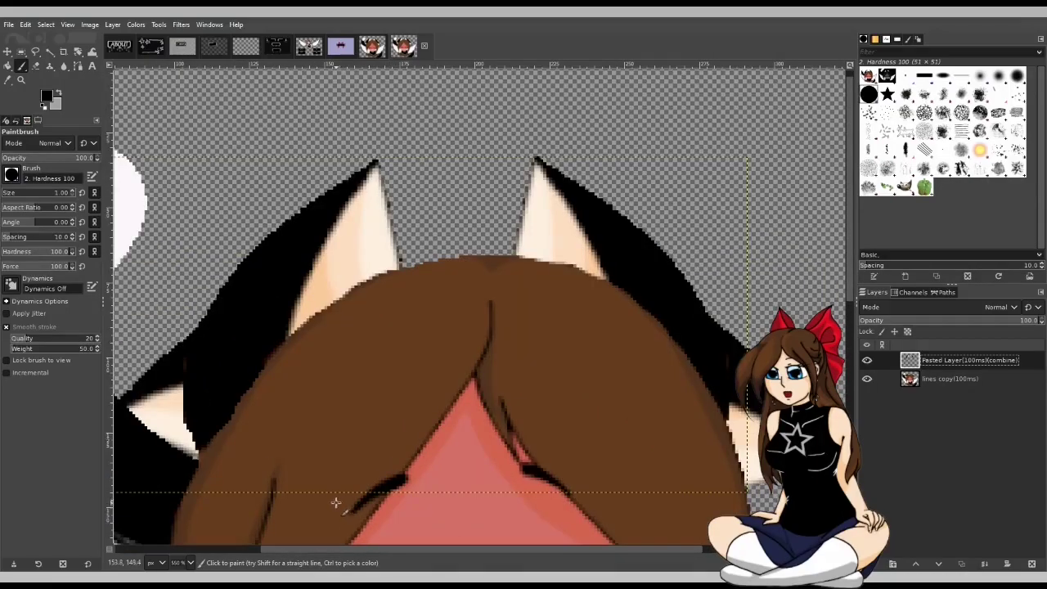
Step: Hide Pasted Layer(100ms)(combine) and, on lines copy(100ms), paint the dark red pixels black where the lowered ear meets the hair
{"action": "left_click", "coordinate": [940, 377]}
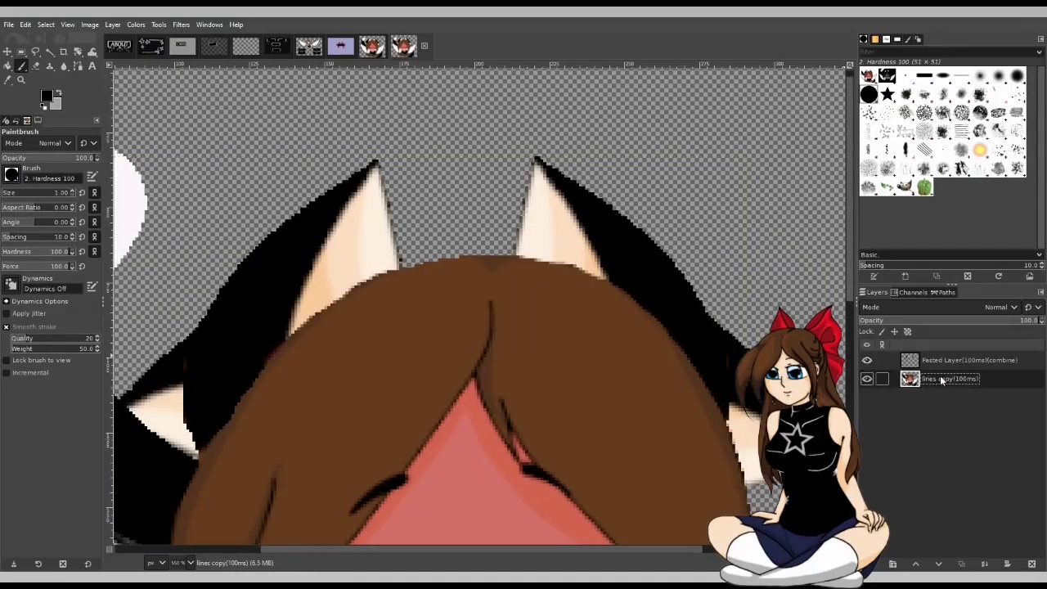
{"action": "left_click", "coordinate": [867, 360]}
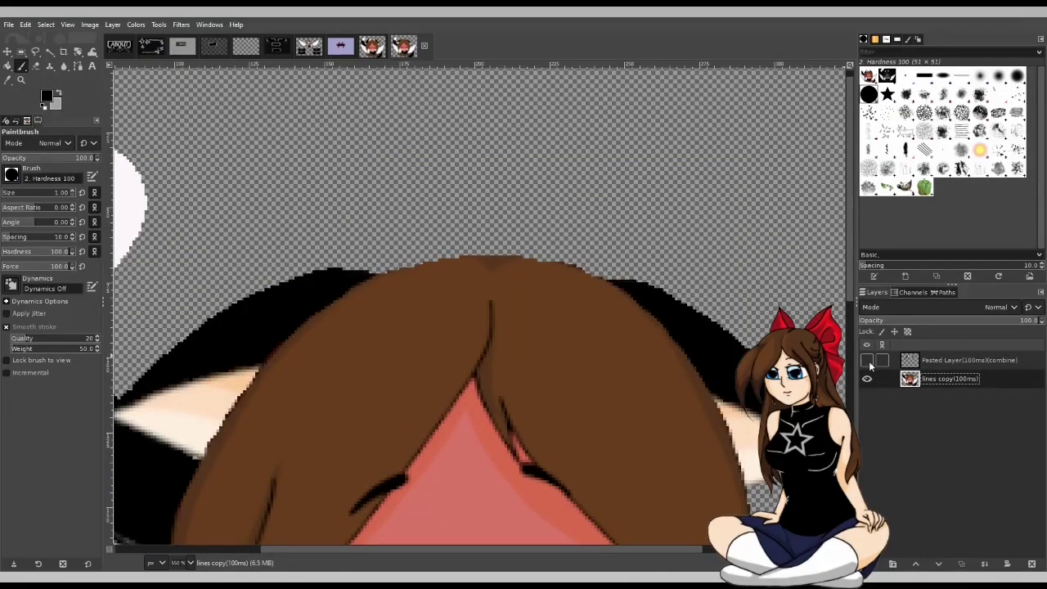
{"action": "scroll", "coordinate": [384, 372], "scroll_direction": "up", "scroll_amount": 4}
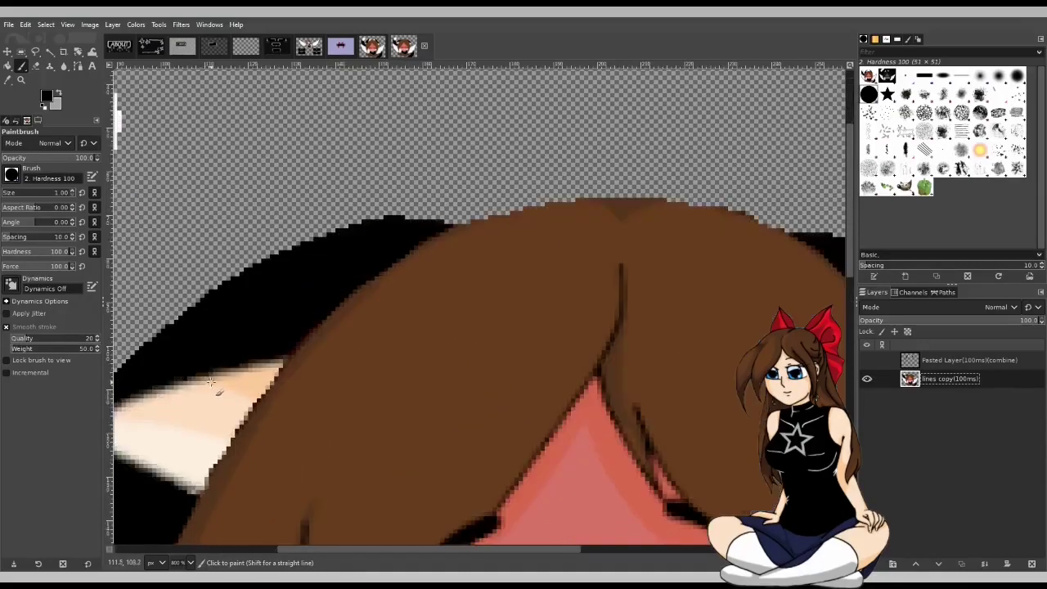
{"action": "scroll", "coordinate": [288, 316], "scroll_direction": "up", "scroll_amount": 2}
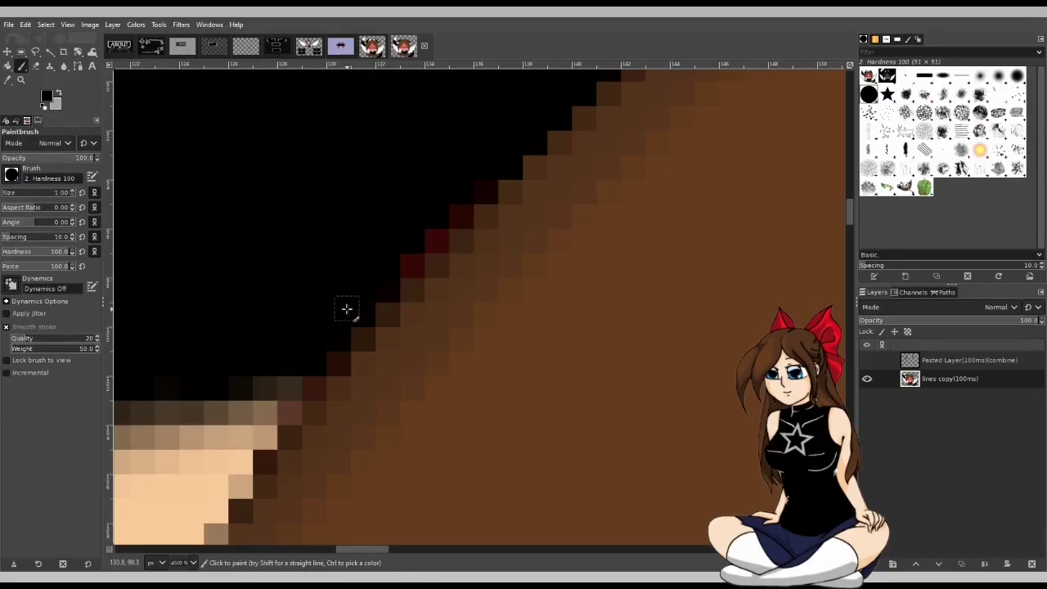
{"action": "left_click", "coordinate": [412, 262]}
{"action": "left_click", "coordinate": [435, 237]}
{"action": "left_click", "coordinate": [458, 213]}
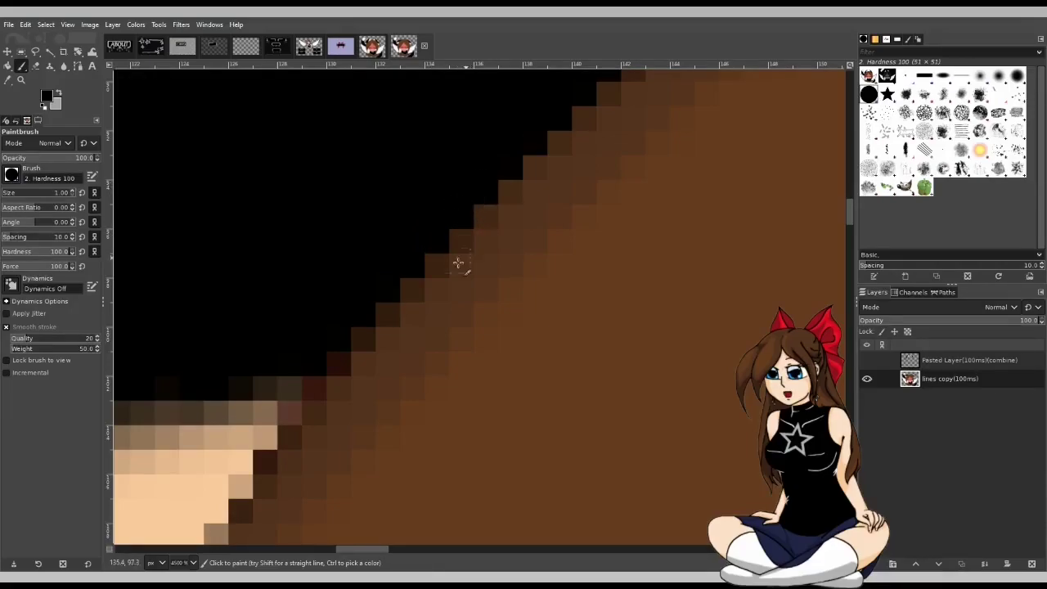
Step: Sample the hair's brown and paint over the reddish pixels where the lowered ear's peach interior meets the hair
{"action": "scroll", "coordinate": [499, 319], "scroll_direction": "down", "scroll_amount": 3}
{"action": "scroll", "coordinate": [553, 447], "scroll_direction": "down", "scroll_amount": 3}
{"action": "left_click_drag", "start_coordinate": [421, 553], "coordinate": [469, 541]}
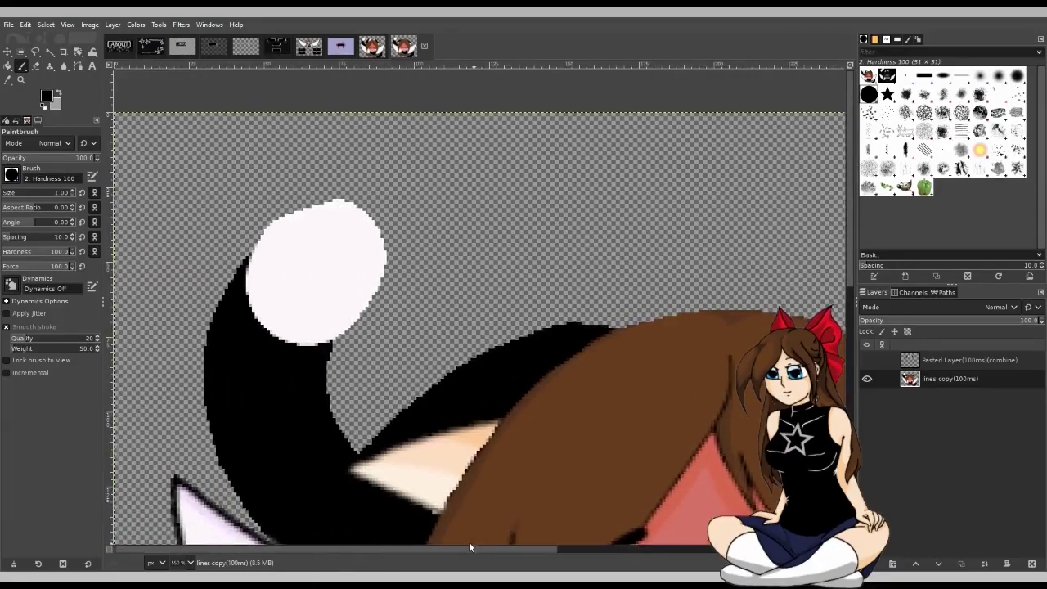
{"action": "scroll", "coordinate": [498, 467], "scroll_direction": "up", "scroll_amount": 3}
{"action": "scroll", "coordinate": [392, 189], "scroll_direction": "down", "scroll_amount": 2}
{"action": "left_click", "coordinate": [480, 211], "text": "ctrl"}
{"action": "left_click", "coordinate": [486, 209]}
{"action": "scroll", "coordinate": [410, 261], "scroll_direction": "down", "scroll_amount": 3}
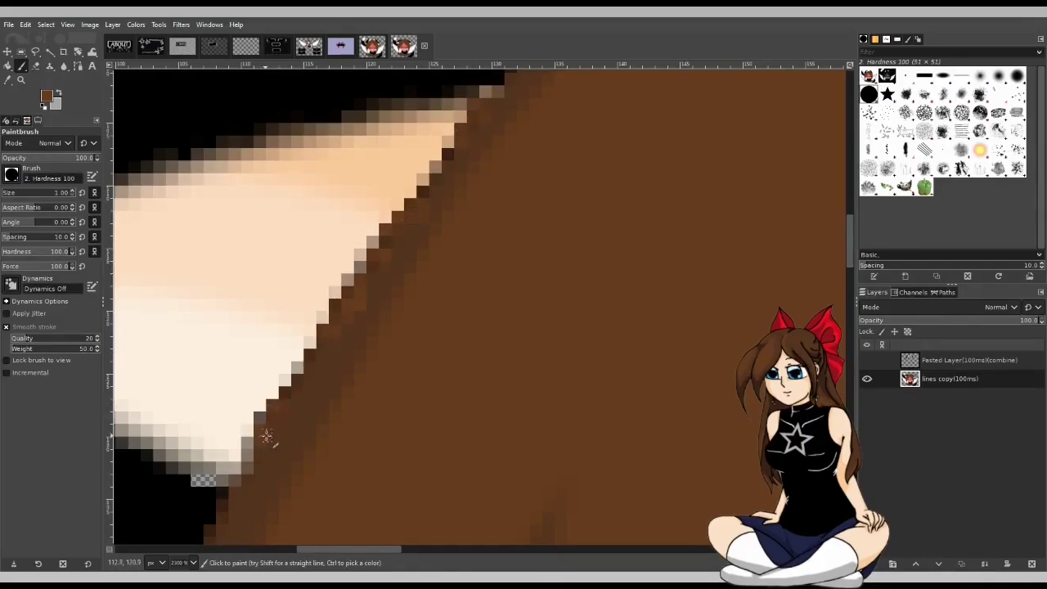
Step: Pick the darker brown of the hair edge and paint over the dark red pixels below the lowered ear
{"action": "scroll", "coordinate": [264, 433], "scroll_direction": "down", "scroll_amount": 5}
{"action": "scroll", "coordinate": [461, 196], "scroll_direction": "up", "scroll_amount": 5}
{"action": "scroll", "coordinate": [693, 278], "scroll_direction": "down", "scroll_amount": 5}
{"action": "scroll", "coordinate": [694, 278], "scroll_direction": "up", "scroll_amount": 5}
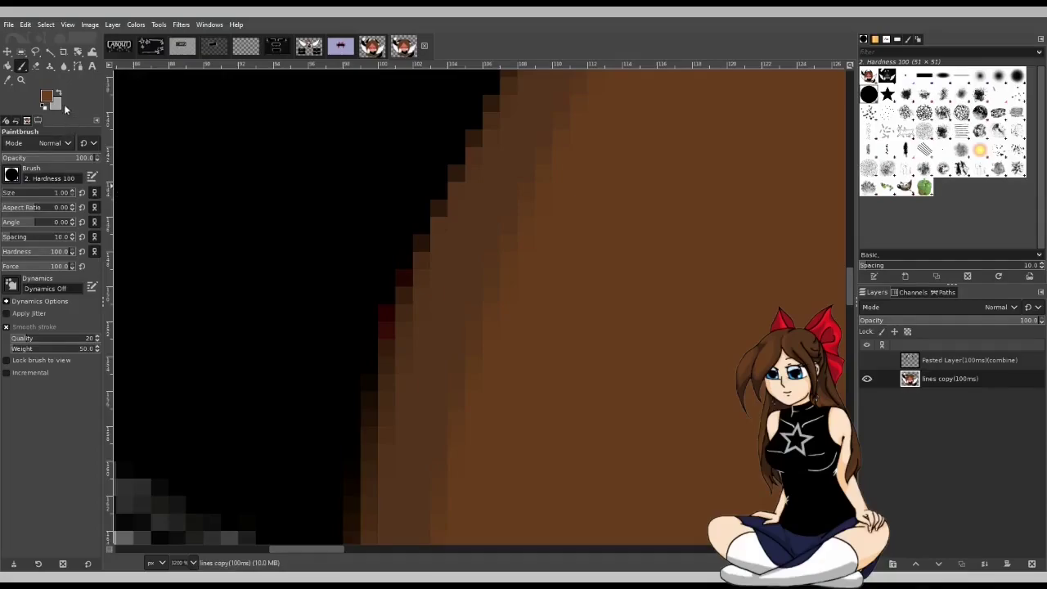
{"action": "left_click", "coordinate": [9, 81]}
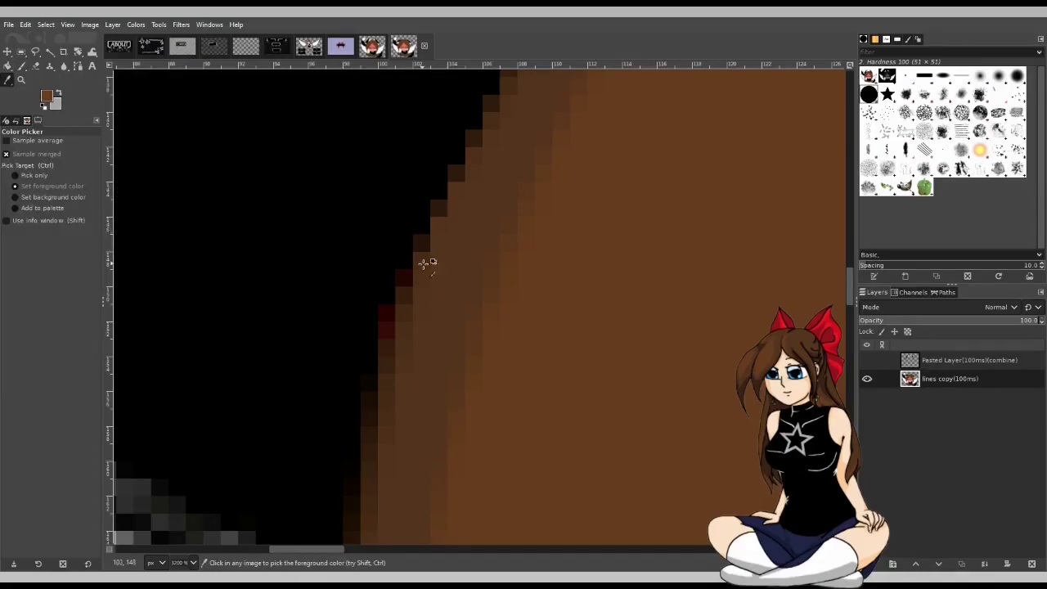
{"action": "left_click", "coordinate": [22, 65]}
{"action": "left_click", "coordinate": [411, 286]}
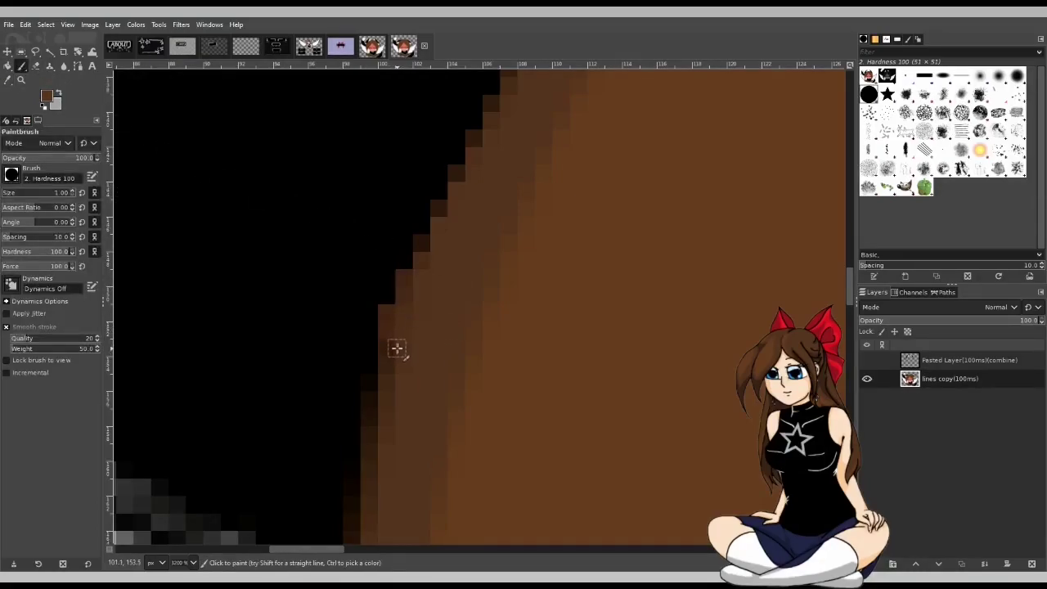
{"action": "left_click", "coordinate": [422, 246]}
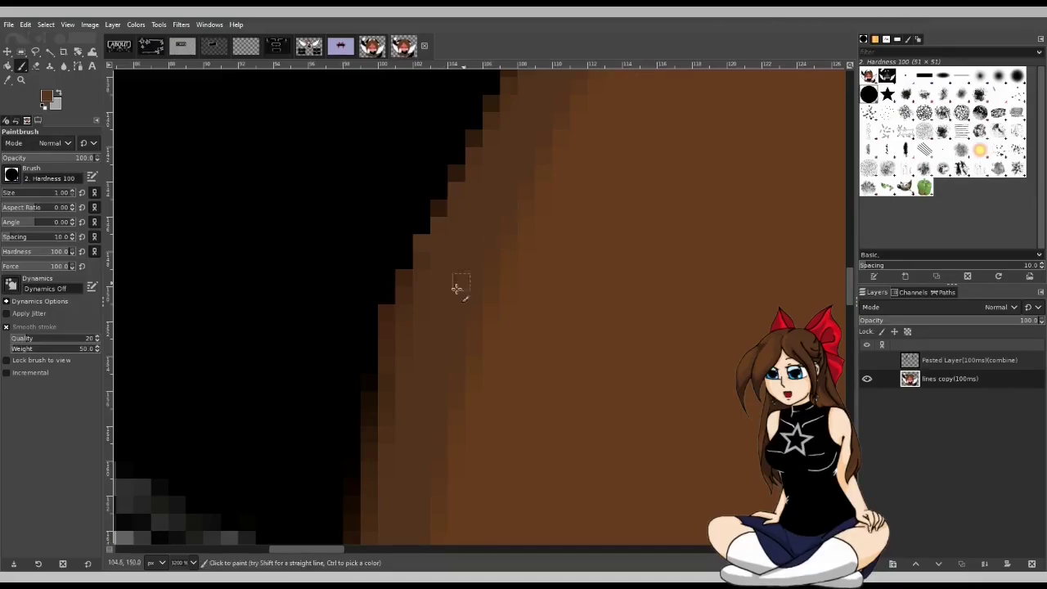
Step: Show only Pasted Layer(100ms)(combine), select it, and paint the brown pixels black along the outer edge of the ear's lower piece
{"action": "scroll", "coordinate": [472, 264], "scroll_direction": "down", "scroll_amount": 8}
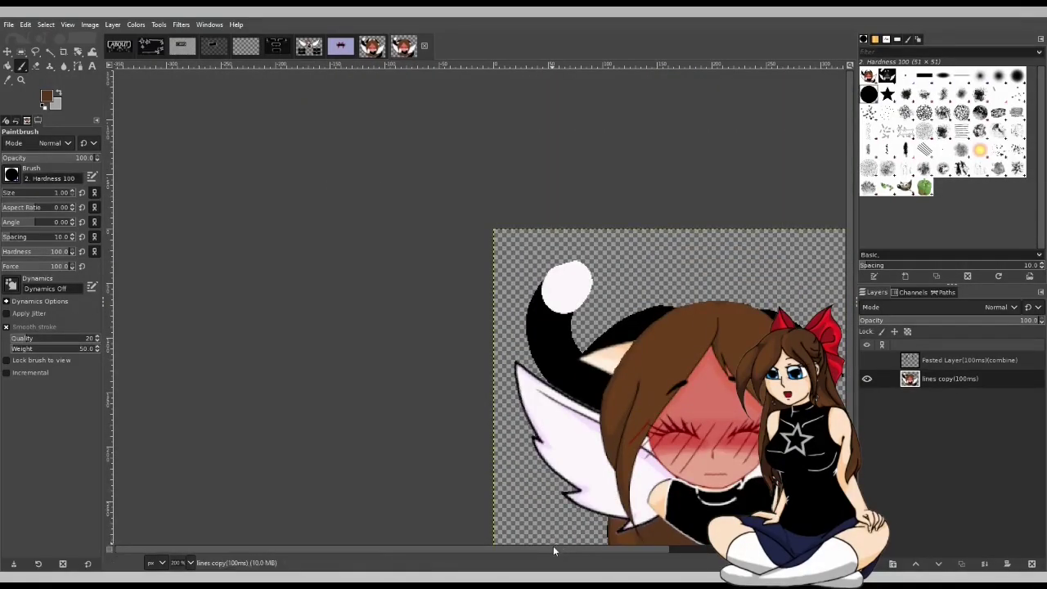
{"action": "left_click_drag", "start_coordinate": [552, 547], "coordinate": [597, 550]}
{"action": "left_click", "coordinate": [868, 359]}
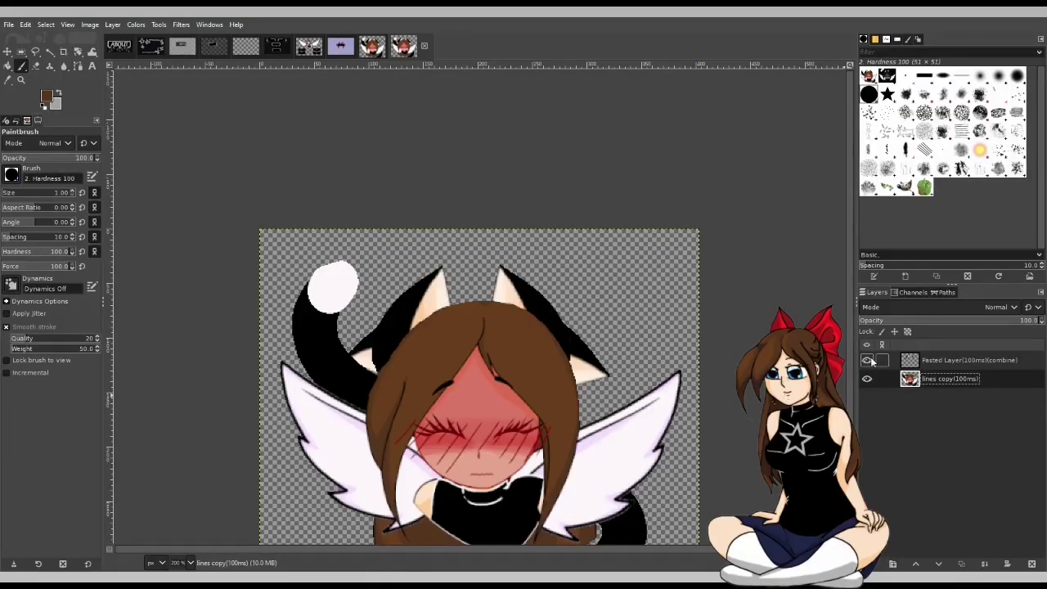
{"action": "left_click", "coordinate": [867, 379]}
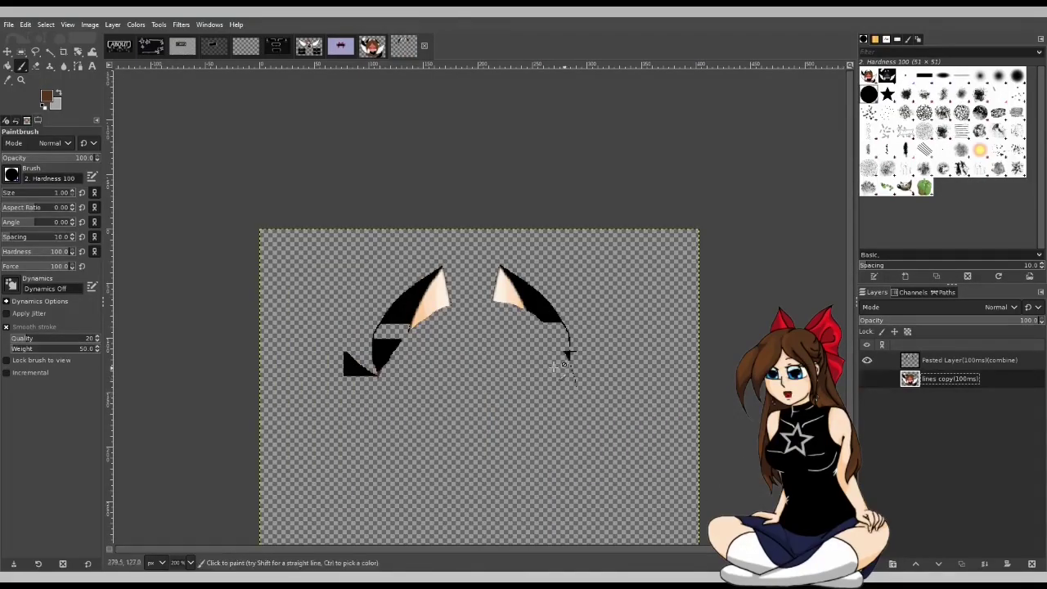
{"action": "scroll", "coordinate": [379, 339], "scroll_direction": "up", "scroll_amount": 9}
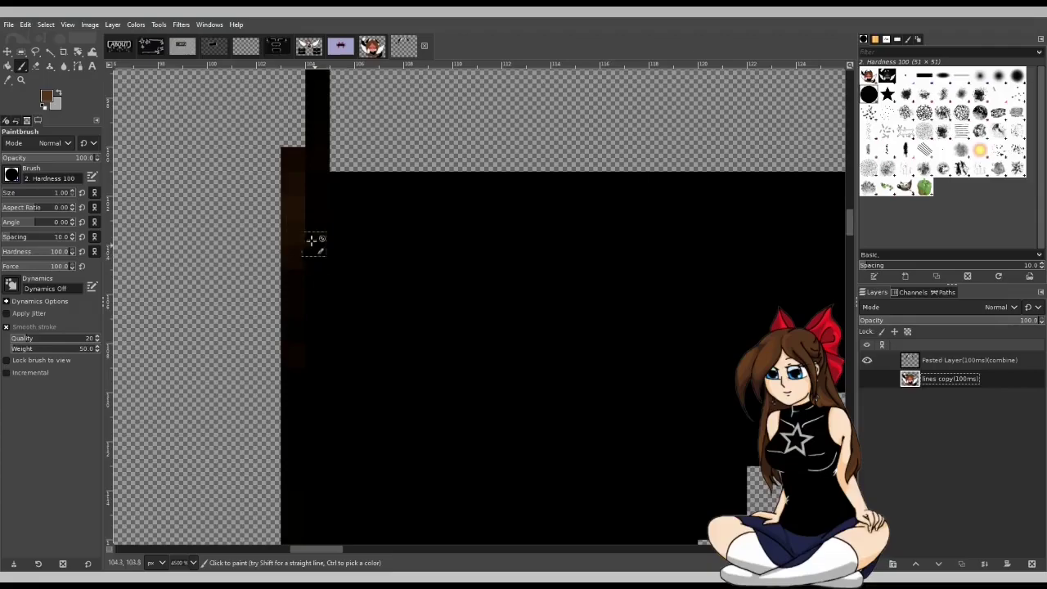
{"action": "left_click", "coordinate": [9, 79]}
{"action": "left_click", "coordinate": [333, 206]}
{"action": "left_click", "coordinate": [20, 65]}
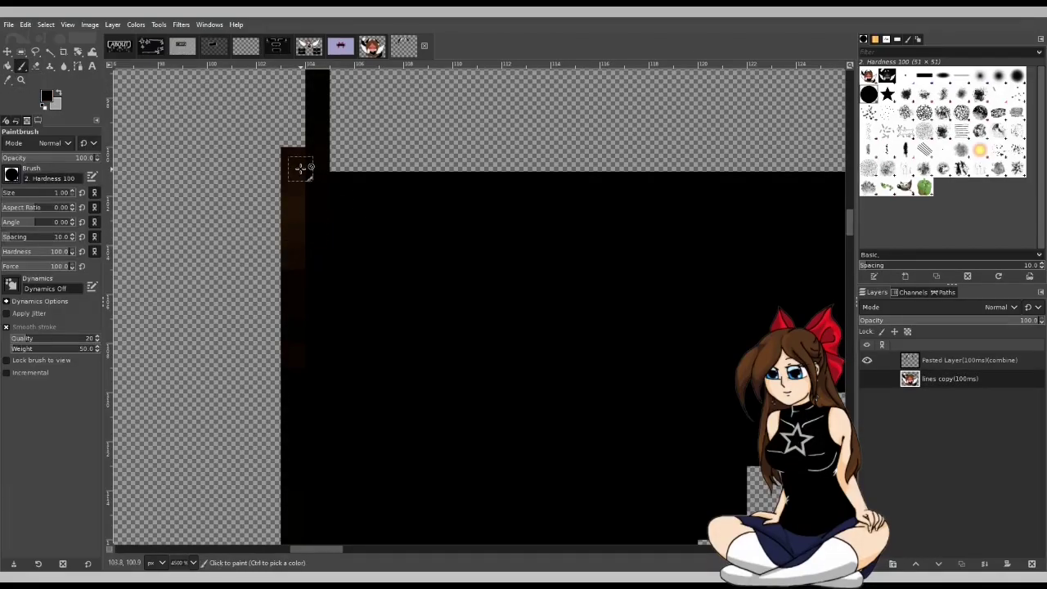
{"action": "left_click", "coordinate": [935, 363]}
{"action": "left_click_drag", "start_coordinate": [296, 160], "coordinate": [309, 321]}
{"action": "scroll", "coordinate": [316, 432], "scroll_direction": "down", "scroll_amount": 5}
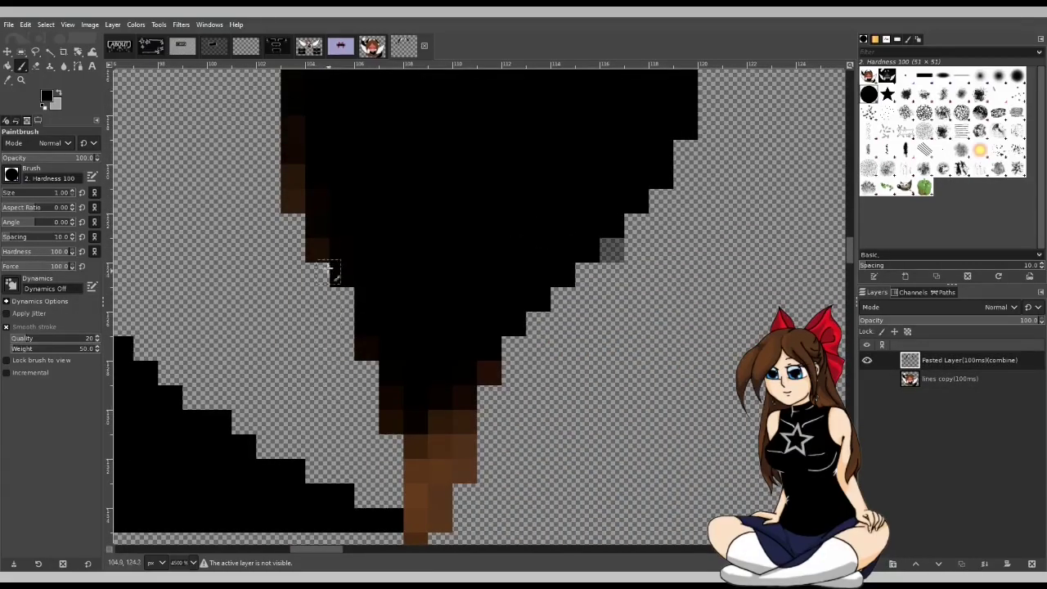
{"action": "left_click_drag", "start_coordinate": [302, 117], "coordinate": [304, 200]}
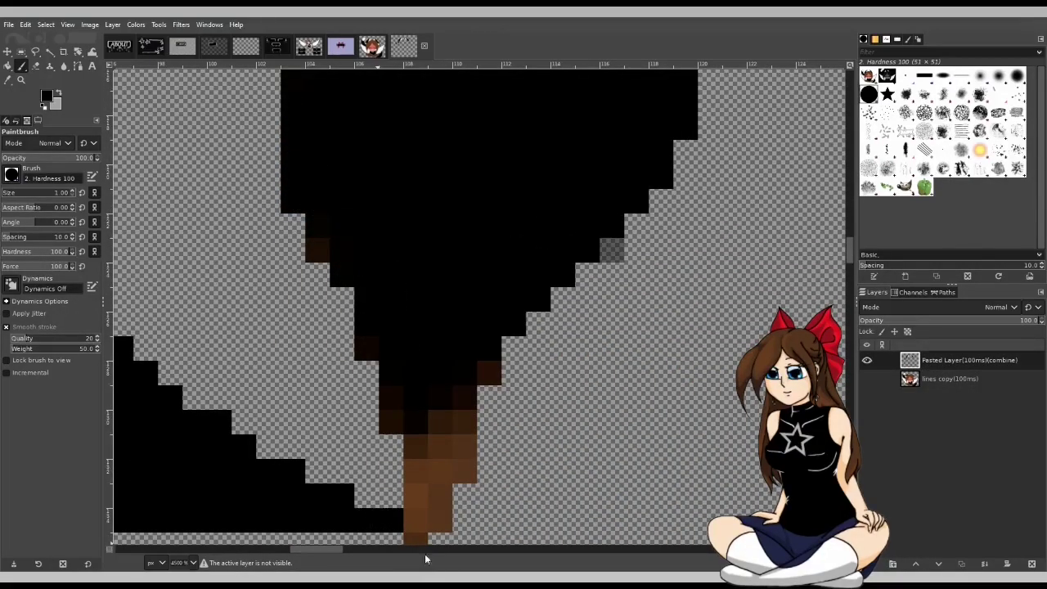
Step: Paint the brown pixels black on the thin line extending below the opposite raised ear
{"action": "left_click_drag", "start_coordinate": [334, 549], "coordinate": [640, 549]}
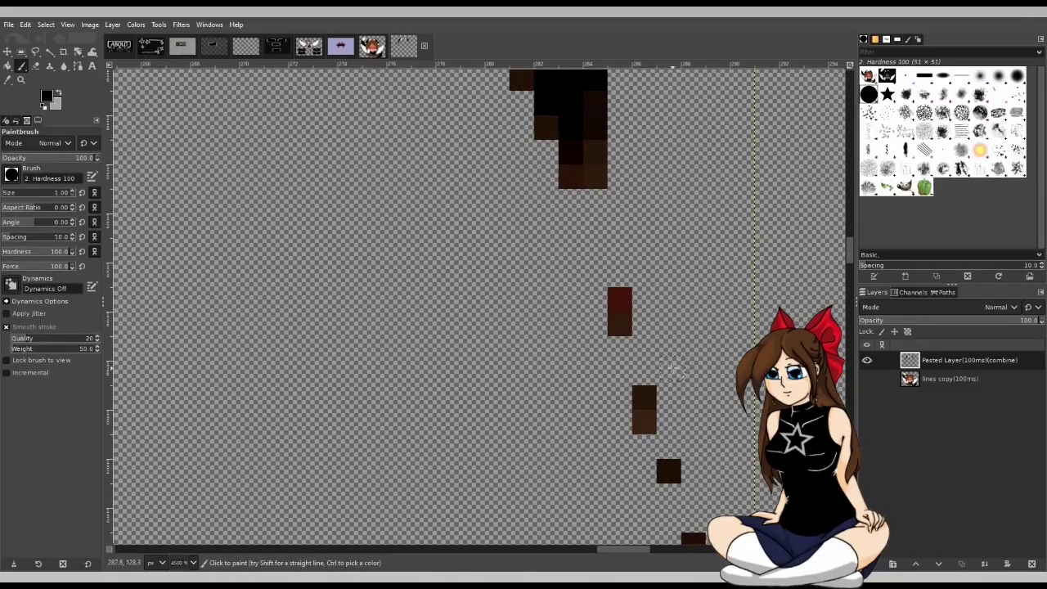
{"action": "scroll", "coordinate": [638, 374], "scroll_direction": "up", "scroll_amount": 8}
{"action": "left_click_drag", "start_coordinate": [591, 380], "coordinate": [591, 475]}
{"action": "scroll", "coordinate": [580, 442], "scroll_direction": "up", "scroll_amount": 4}
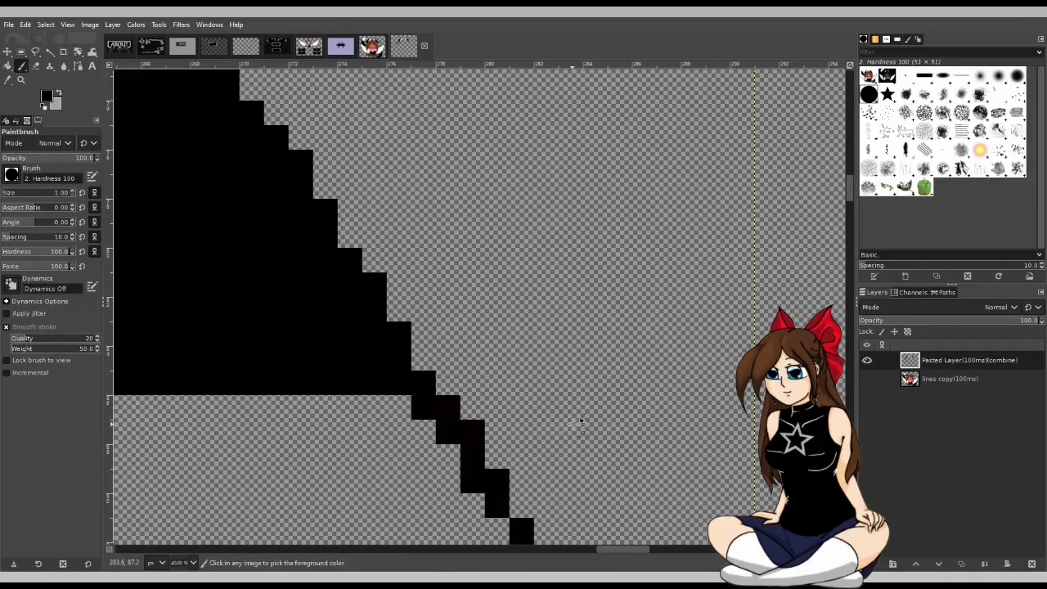
{"action": "scroll", "coordinate": [573, 425], "scroll_direction": "down", "scroll_amount": 6}
{"action": "scroll", "coordinate": [573, 429], "scroll_direction": "up", "scroll_amount": 2}
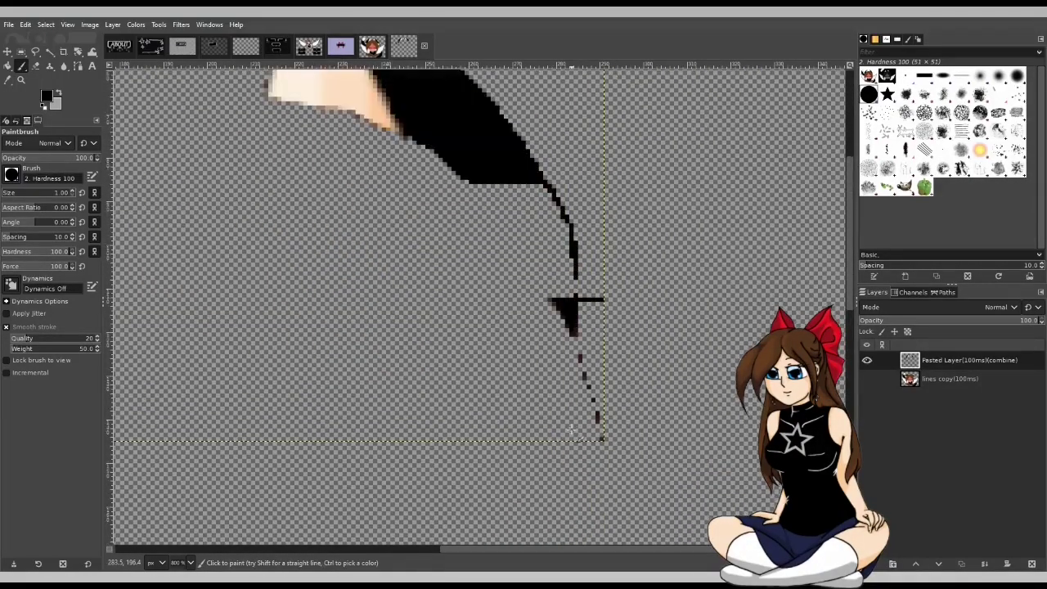
Step: With lines copy(100ms) hidden after a comparison, erase the stray black triangle beside the ear's lower piece using the eraser at size 155
{"action": "key", "text": "1"}
{"action": "left_click", "coordinate": [867, 379]}
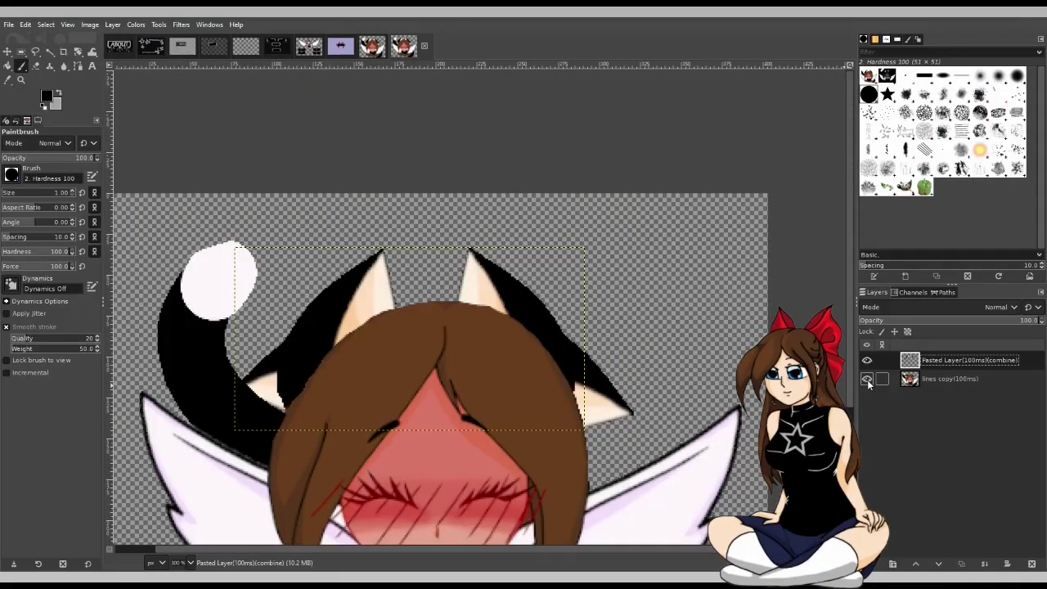
{"action": "left_click", "coordinate": [867, 380]}
{"action": "left_click", "coordinate": [867, 380]}
{"action": "left_click", "coordinate": [867, 380]}
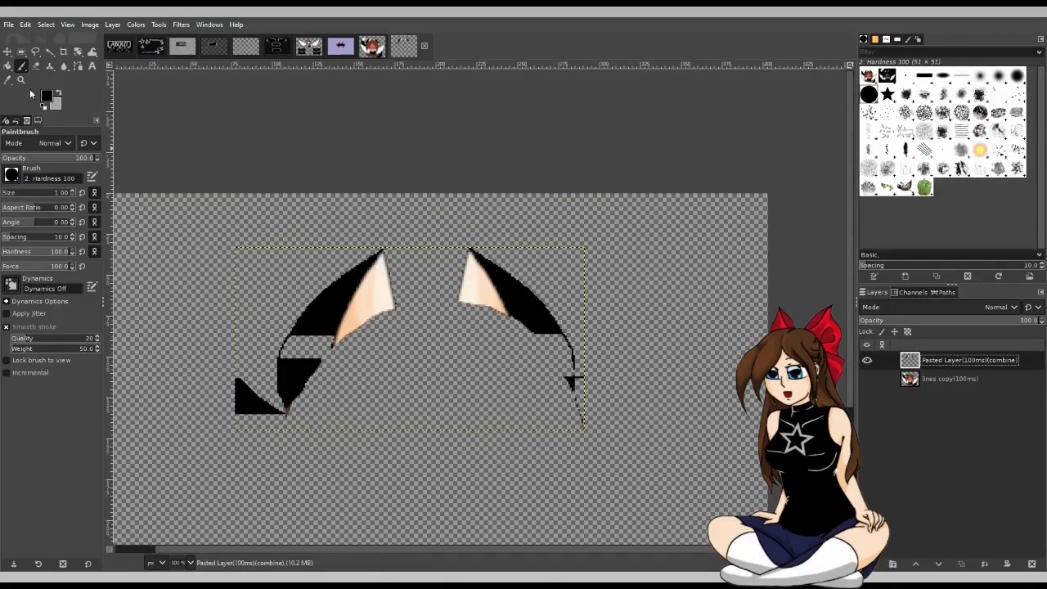
{"action": "left_click", "coordinate": [35, 66]}
{"action": "key", "text": "bracketright"}
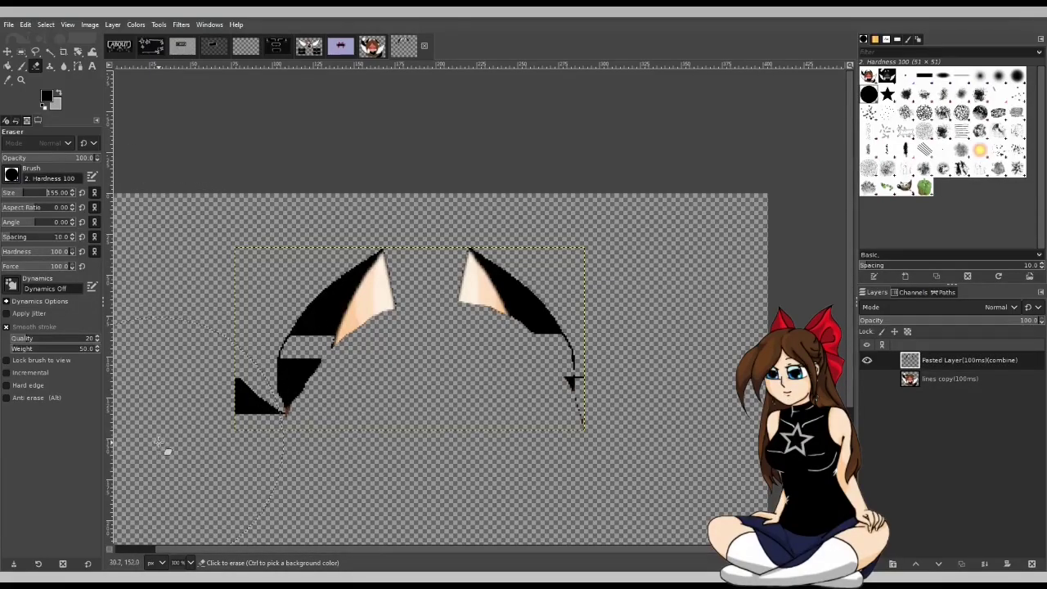
{"action": "left_click", "coordinate": [166, 440]}
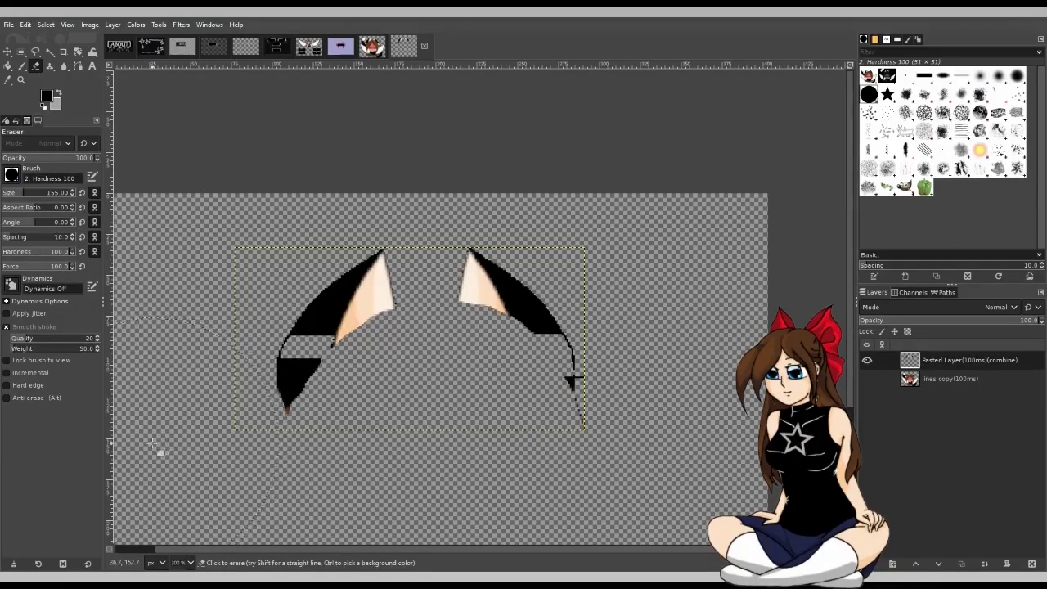
{"action": "key", "text": "ctrl"}
Step: Show lines copy(100ms) together with Pasted Layer(100ms)(combine) and open the export options for the image
{"action": "left_click", "coordinate": [867, 378]}
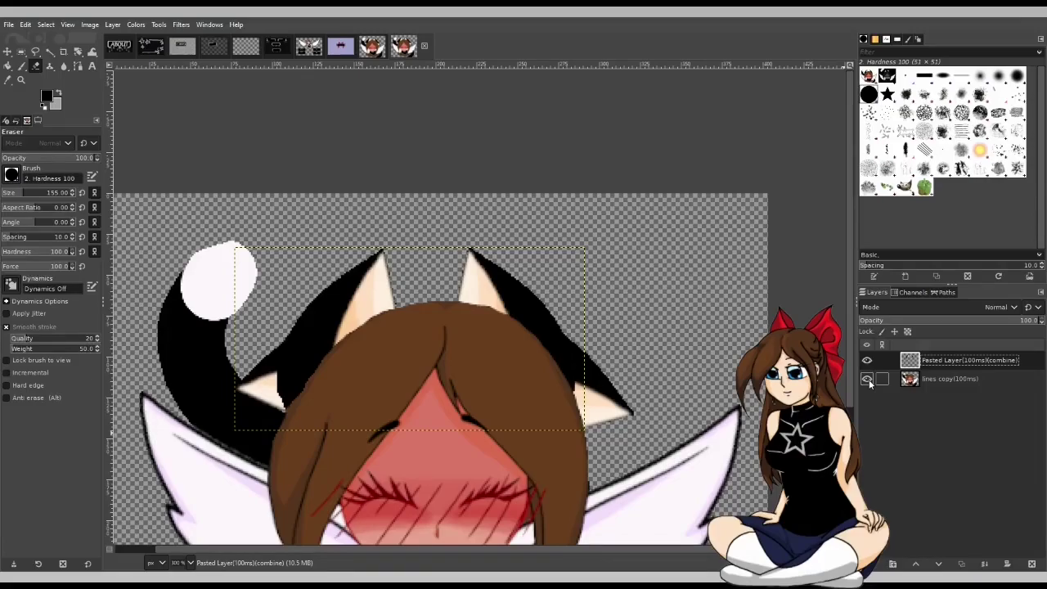
{"action": "scroll", "coordinate": [730, 398], "scroll_direction": "down", "scroll_amount": 2}
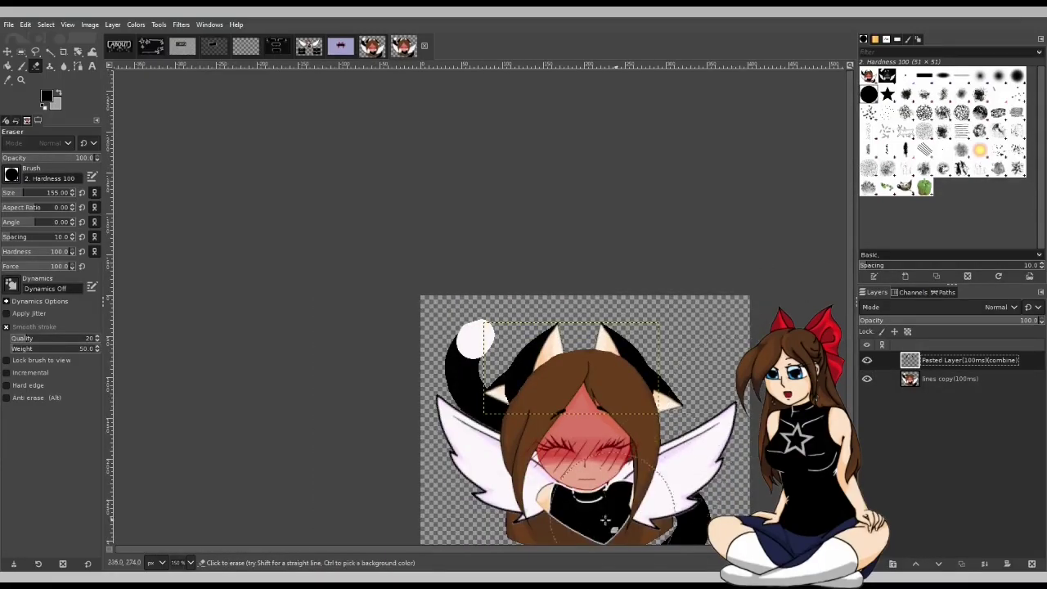
{"action": "scroll", "coordinate": [545, 548], "scroll_direction": "right", "scroll_amount": 3}
{"action": "scroll", "coordinate": [633, 491], "scroll_direction": "down", "scroll_amount": 3}
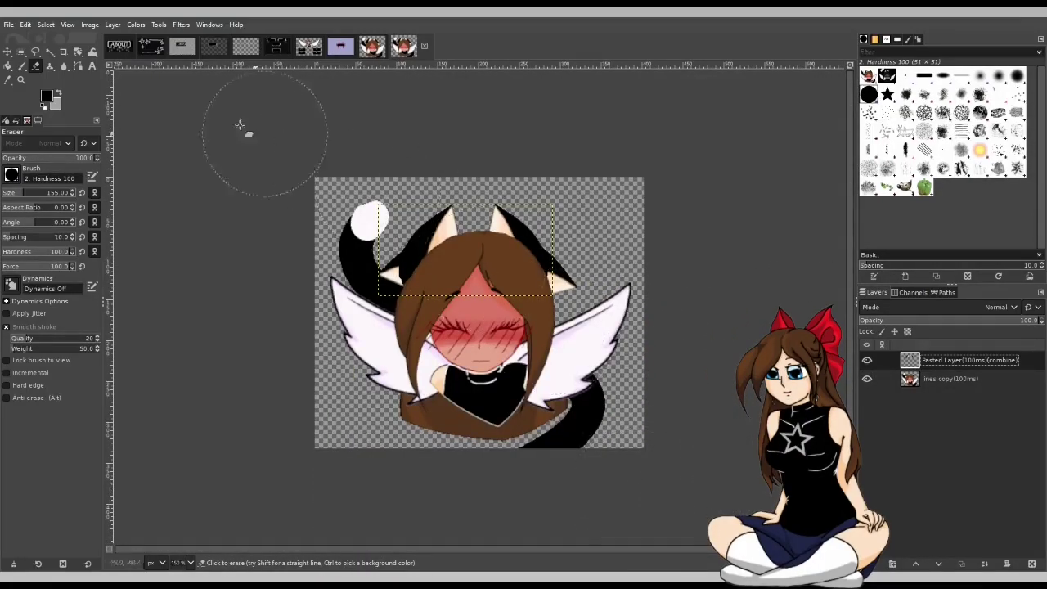
{"action": "left_click", "coordinate": [9, 25]}
{"action": "left_click", "coordinate": [39, 209]}
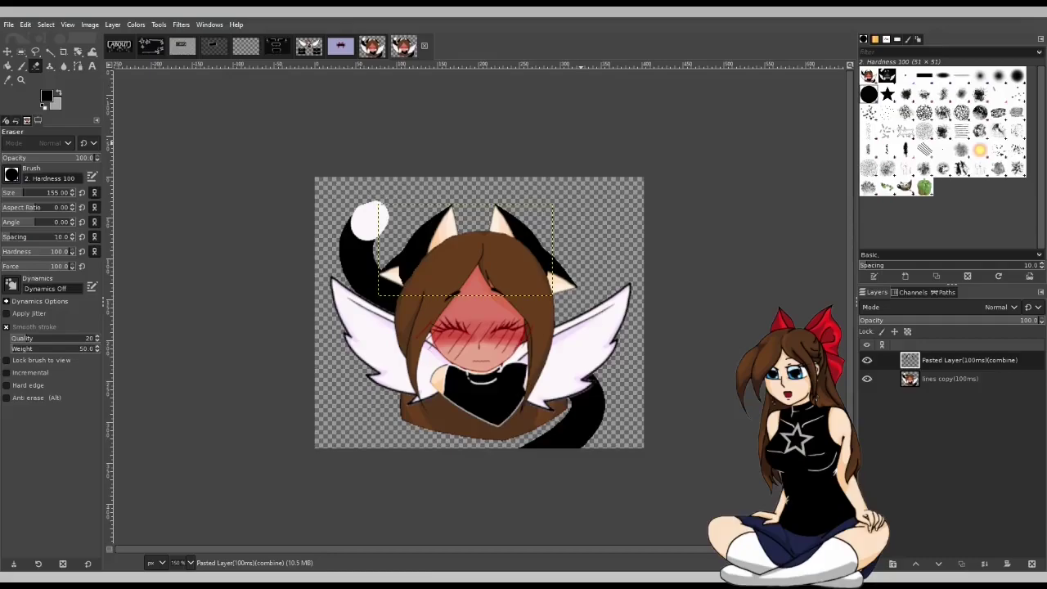
Step: Undo the unintended eraser mark and export the optimized two-layer ear animation again
{"action": "key", "text": "ctrl+e"}
{"action": "key", "text": "ctrl+e"}
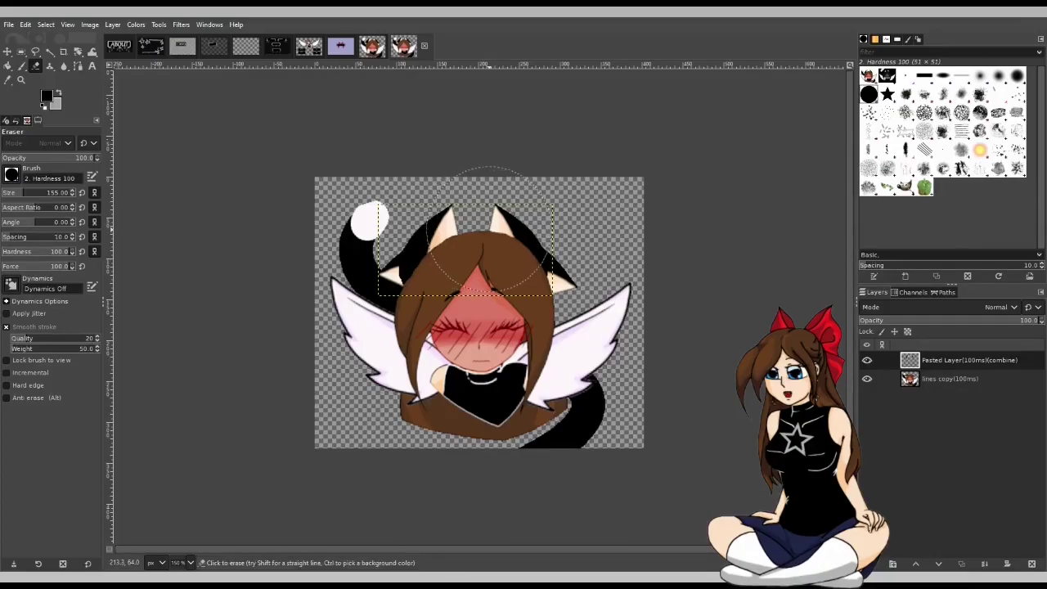
{"action": "left_click", "coordinate": [302, 245]}
{"action": "key", "text": "ctrl+z"}
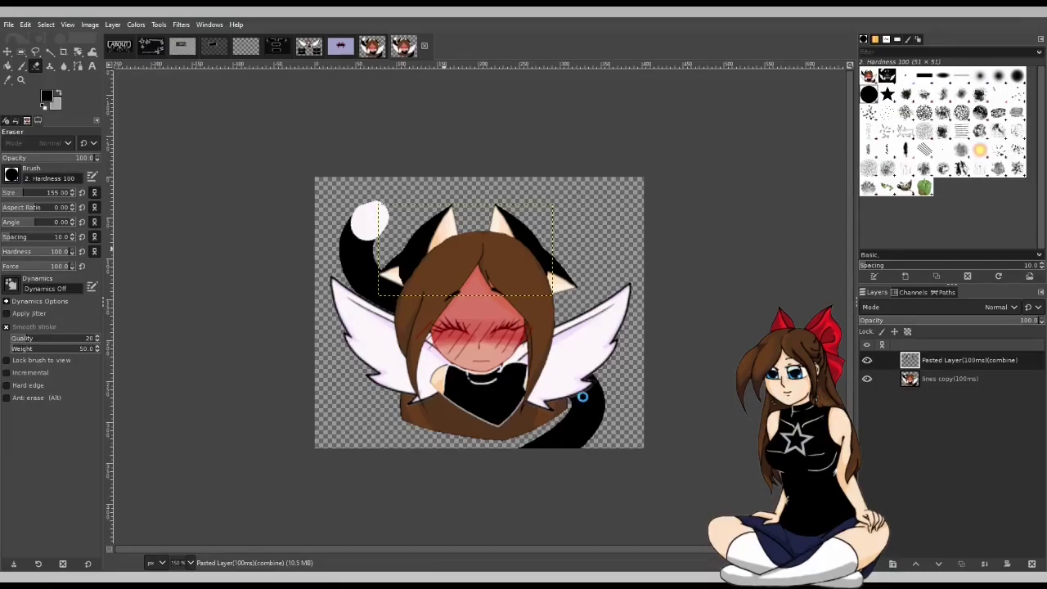
{"action": "key", "text": "ctrl+e"}
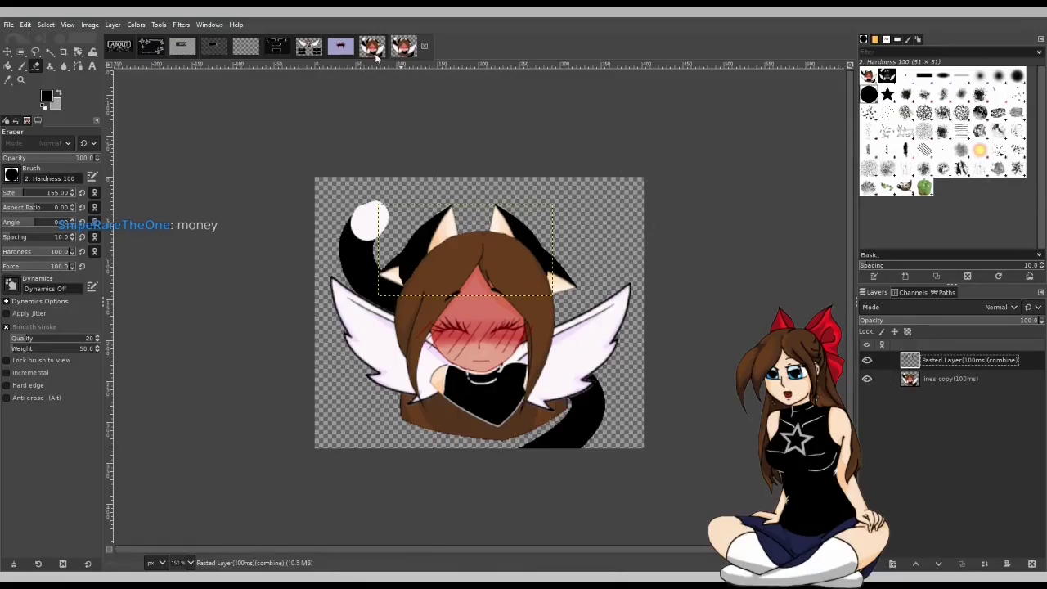
Step: Switch to the original layered image and check the ears by hiding and reshowing Pasted Layer above lines copy
{"action": "key", "text": "ctrl+Page_Up"}
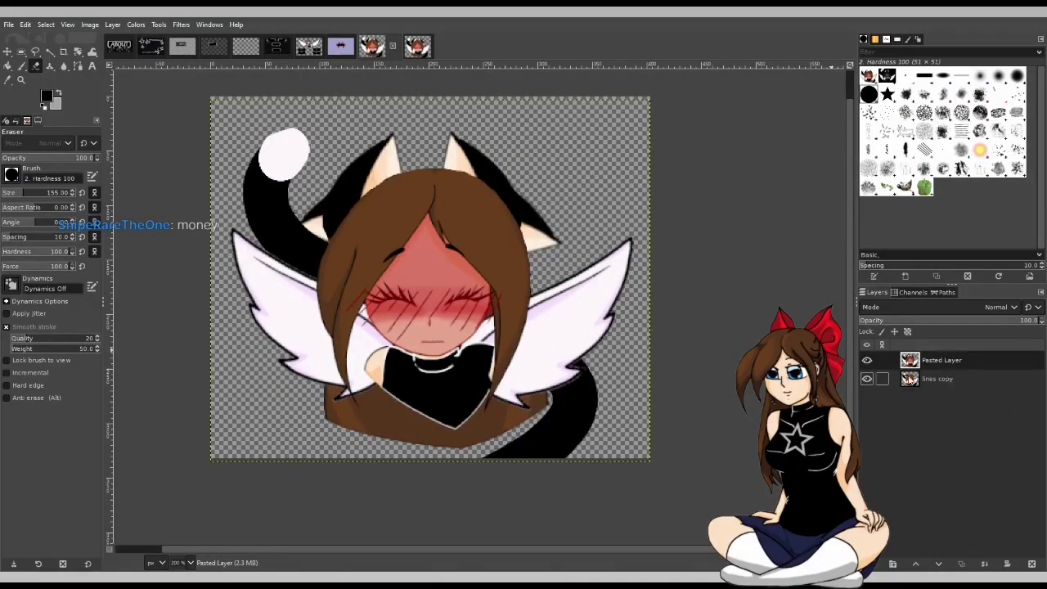
{"action": "left_click", "coordinate": [868, 360]}
{"action": "left_click", "coordinate": [868, 359]}
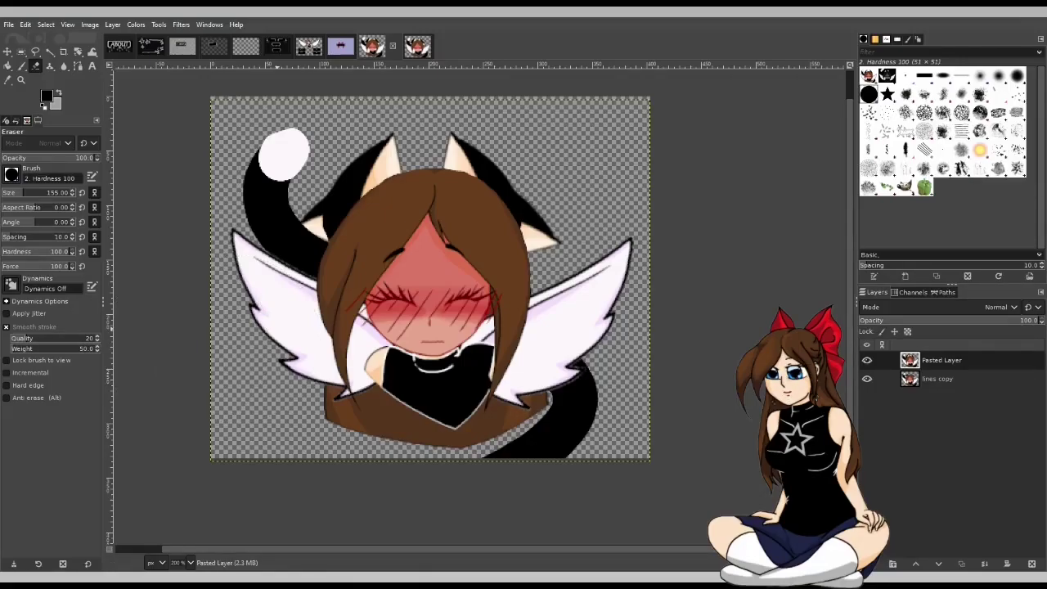
Step: Hide lines copy(100ms) in the optimized image, copy the cleaned raised ears from Pasted Layer(100ms)(combine), and paste them into the original image
{"action": "left_click", "coordinate": [417, 47]}
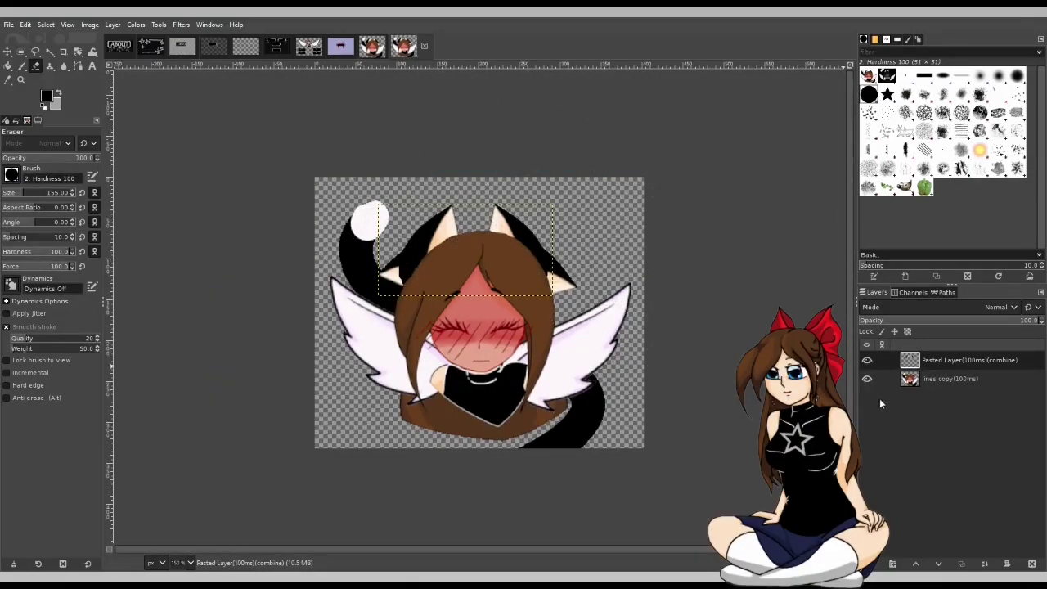
{"action": "left_click", "coordinate": [867, 378]}
{"action": "left_click", "coordinate": [21, 51]}
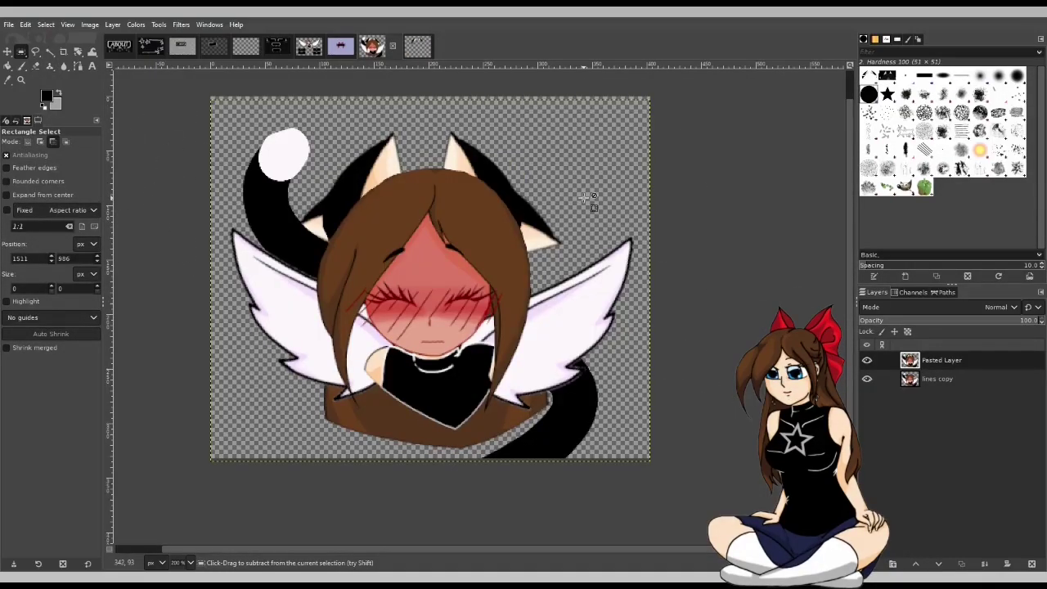
{"action": "key", "text": "ctrl+v"}
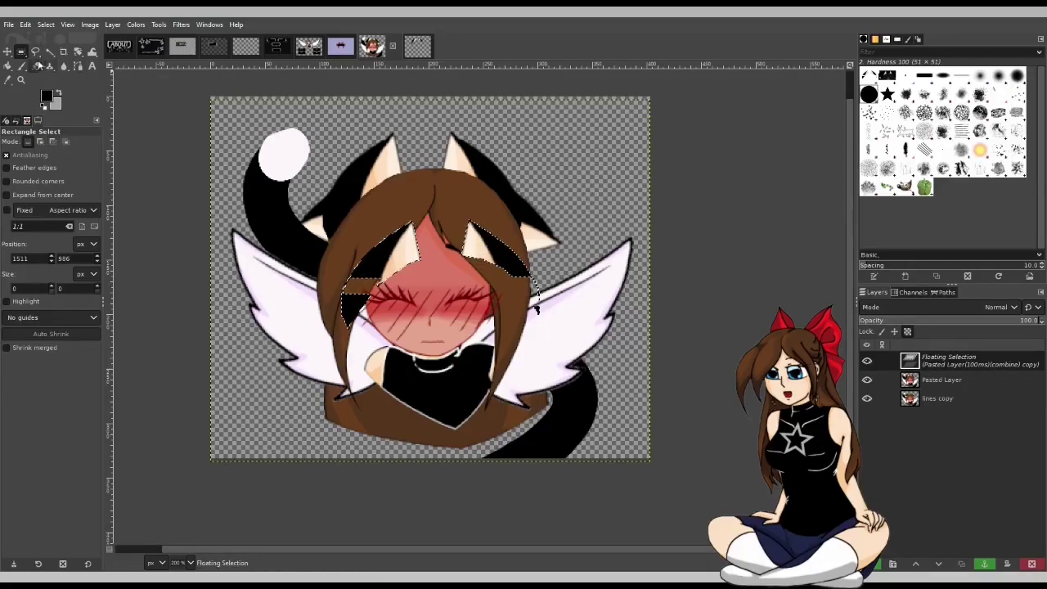
{"action": "left_click", "coordinate": [8, 51]}
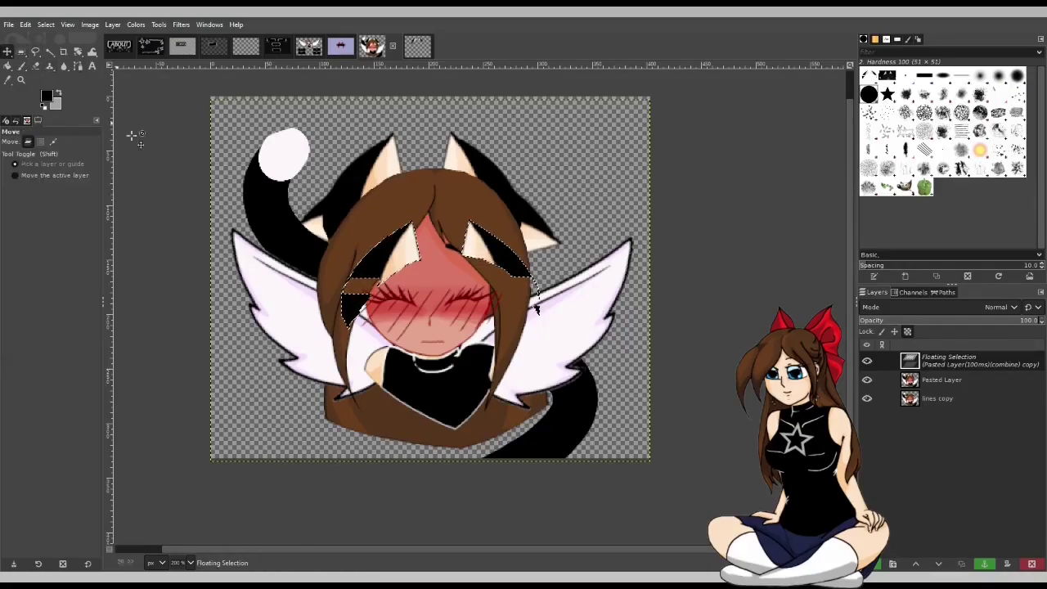
Step: With lines copy hidden, align the pasted ears exactly over the raised ears and anchor them to Pasted Layer
{"action": "left_click", "coordinate": [867, 398]}
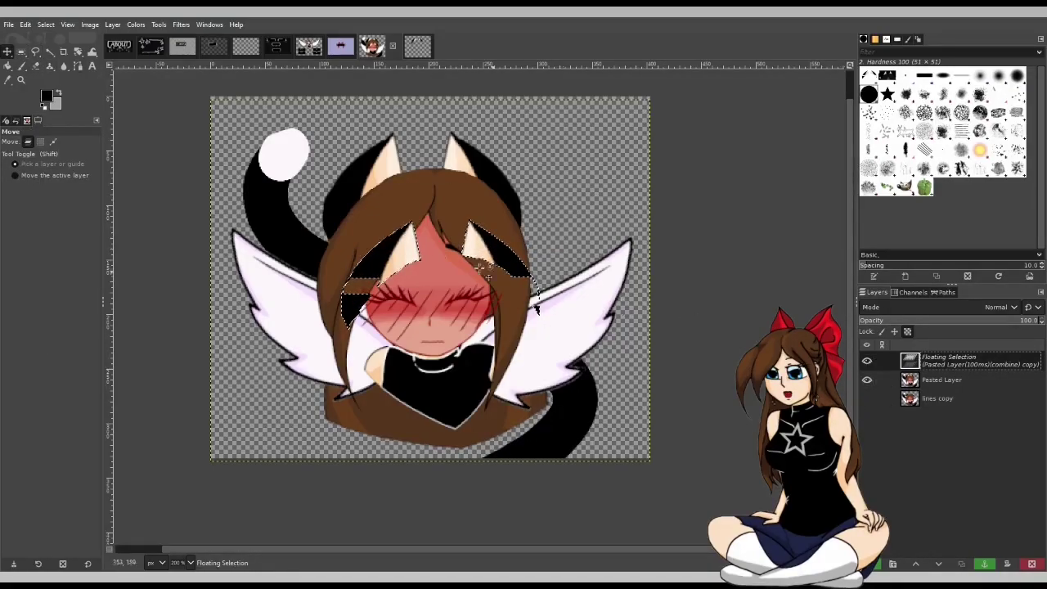
{"action": "left_click_drag", "start_coordinate": [502, 258], "coordinate": [457, 170]}
{"action": "scroll", "coordinate": [457, 171], "scroll_direction": "up", "scroll_amount": 3}
{"action": "scroll", "coordinate": [501, 86], "scroll_direction": "up", "scroll_amount": 1}
{"action": "scroll", "coordinate": [434, 107], "scroll_direction": "up", "scroll_amount": 2}
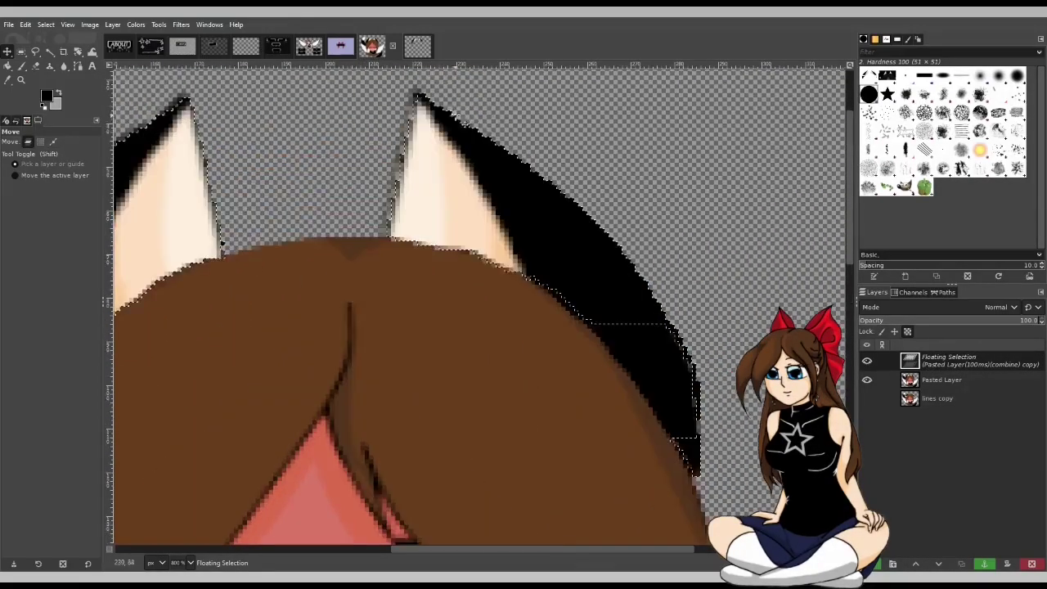
{"action": "left_click_drag", "start_coordinate": [431, 132], "coordinate": [427, 133]}
{"action": "scroll", "coordinate": [339, 319], "scroll_direction": "down", "scroll_amount": 3}
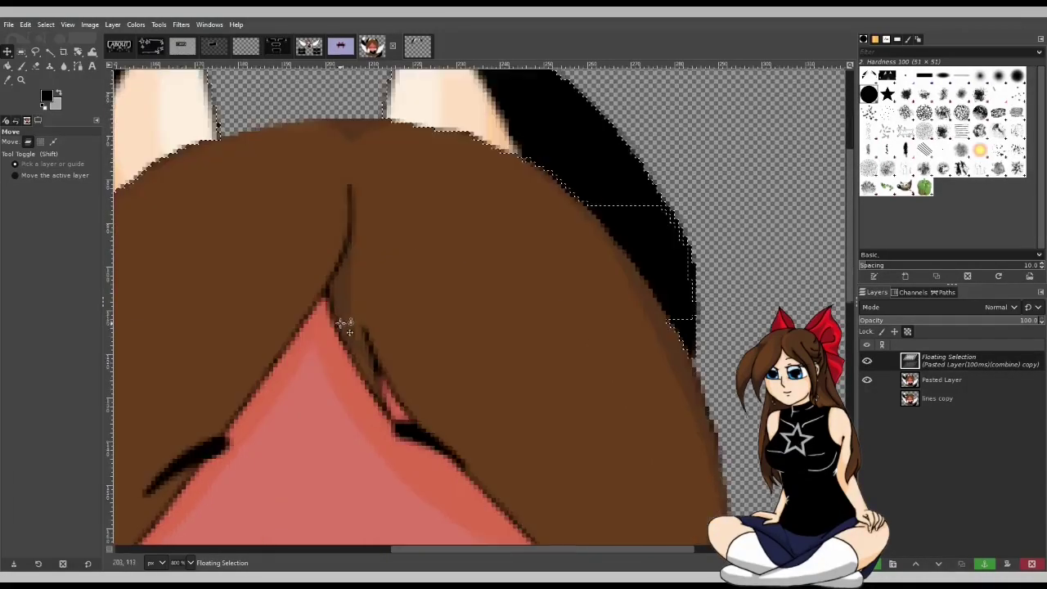
{"action": "left_click_drag", "start_coordinate": [615, 554], "coordinate": [469, 538]}
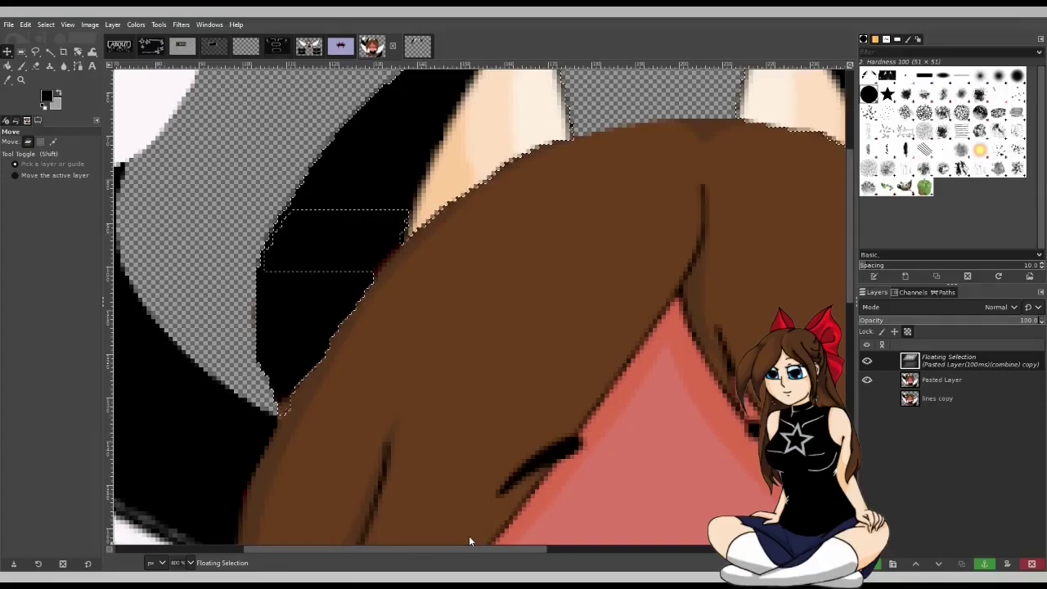
{"action": "left_click", "coordinate": [984, 564]}
Step: Paint the reddish pixels black where the raised ear meets the hair, using the paintbrush at size 6
{"action": "left_click", "coordinate": [22, 65]}
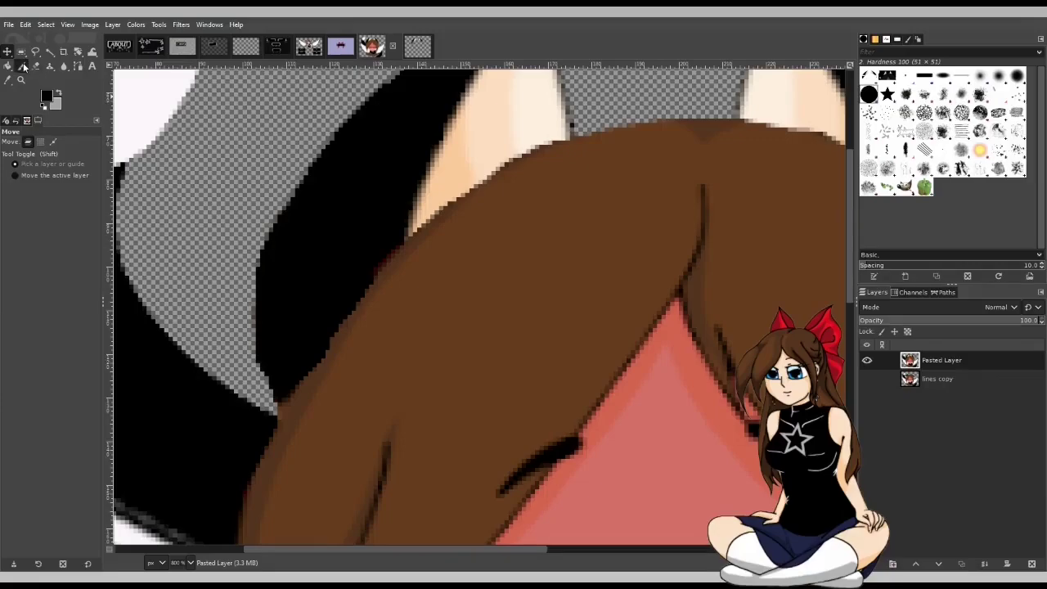
{"action": "left_click_drag", "start_coordinate": [32, 192], "coordinate": [7, 192]}
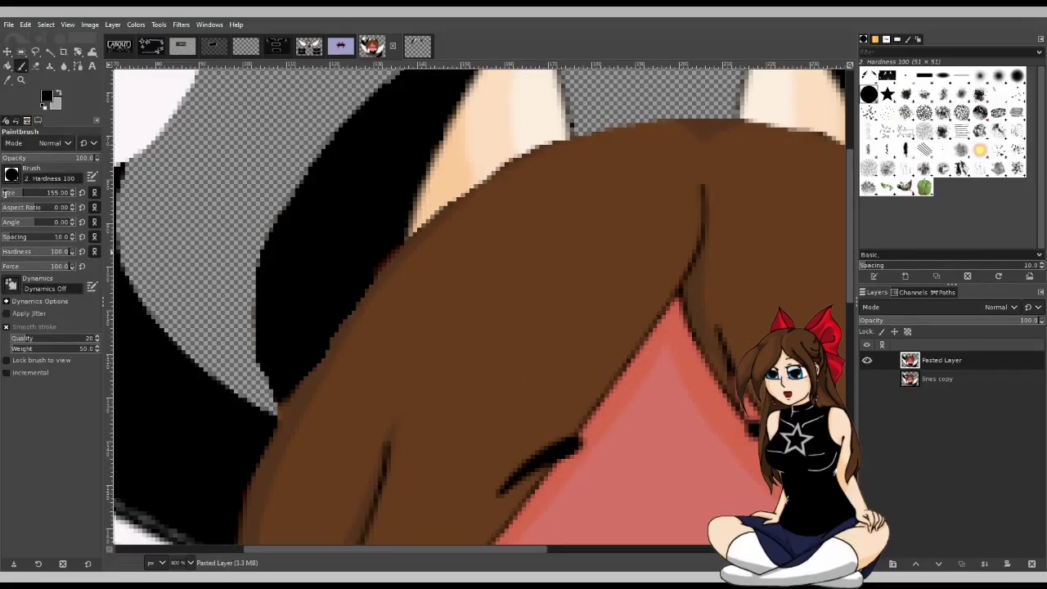
{"action": "left_click", "coordinate": [362, 261]}
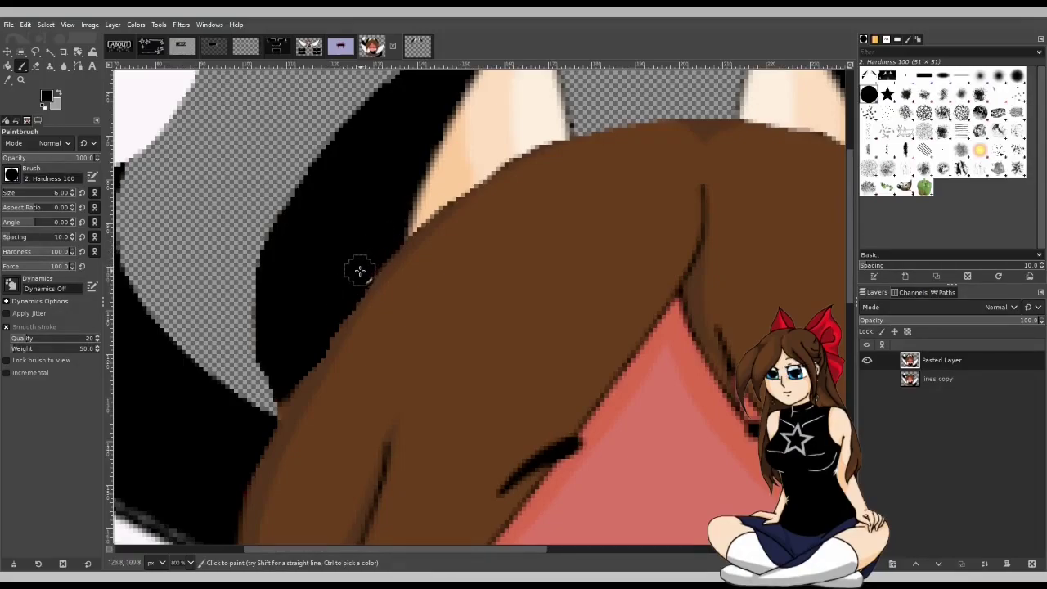
Step: Reduce the paintbrush to size 1 and paint the brown pixels black at the ear's lower tip beside the tail and hair
{"action": "left_click_drag", "start_coordinate": [517, 549], "coordinate": [680, 544]}
{"action": "scroll", "coordinate": [486, 519], "scroll_direction": "down", "scroll_amount": 3}
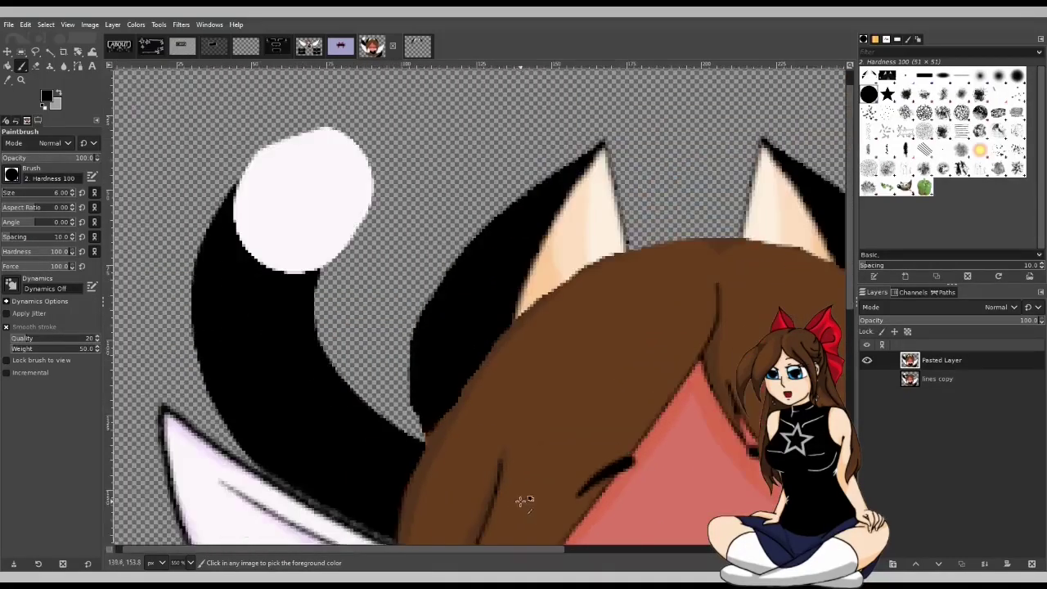
{"action": "scroll", "coordinate": [420, 523], "scroll_direction": "up", "scroll_amount": 5}
{"action": "key", "text": "bracketleft"}
{"action": "key", "text": "bracketleft"}
{"action": "scroll", "coordinate": [635, 271], "scroll_direction": "down", "scroll_amount": 3}
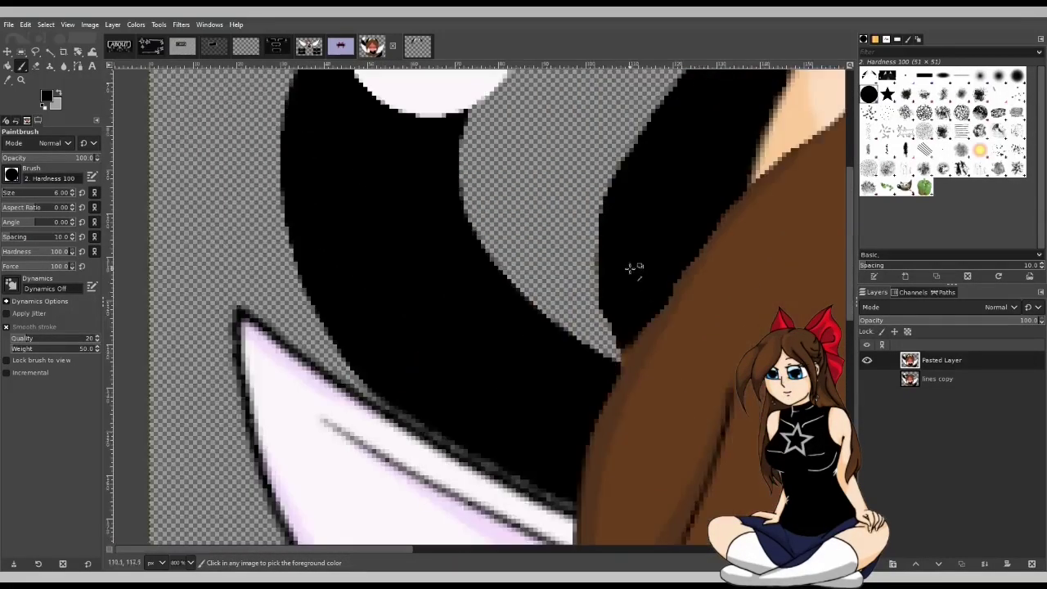
{"action": "scroll", "coordinate": [582, 374], "scroll_direction": "up", "scroll_amount": 4}
{"action": "key", "text": "bracketleft"}
{"action": "key", "text": "bracketleft"}
{"action": "key", "text": "bracketleft"}
{"action": "scroll", "coordinate": [601, 464], "scroll_direction": "down", "scroll_amount": 8}
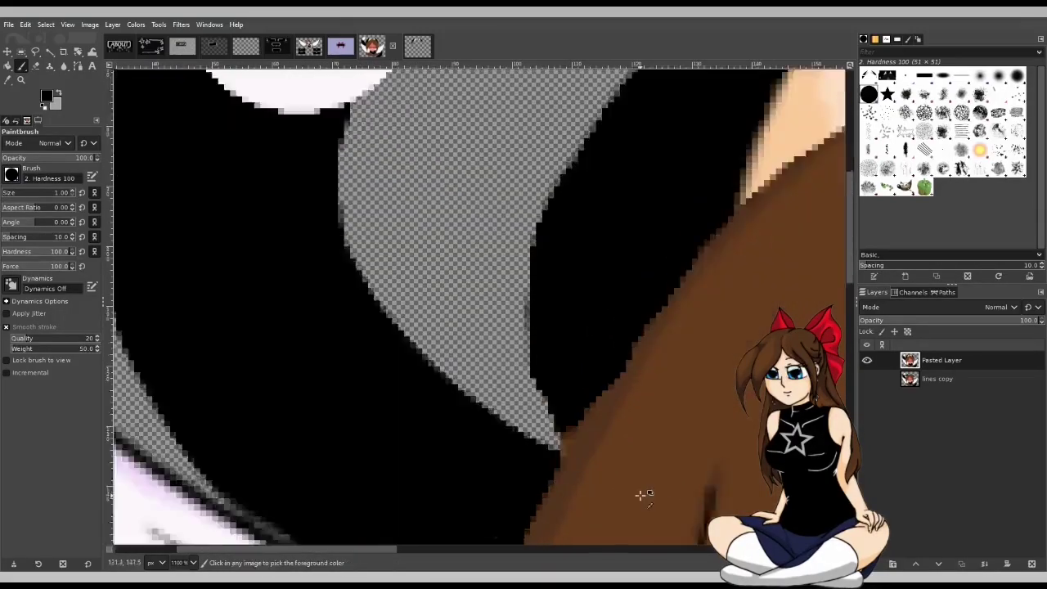
{"action": "scroll", "coordinate": [650, 520], "scroll_direction": "down", "scroll_amount": 3}
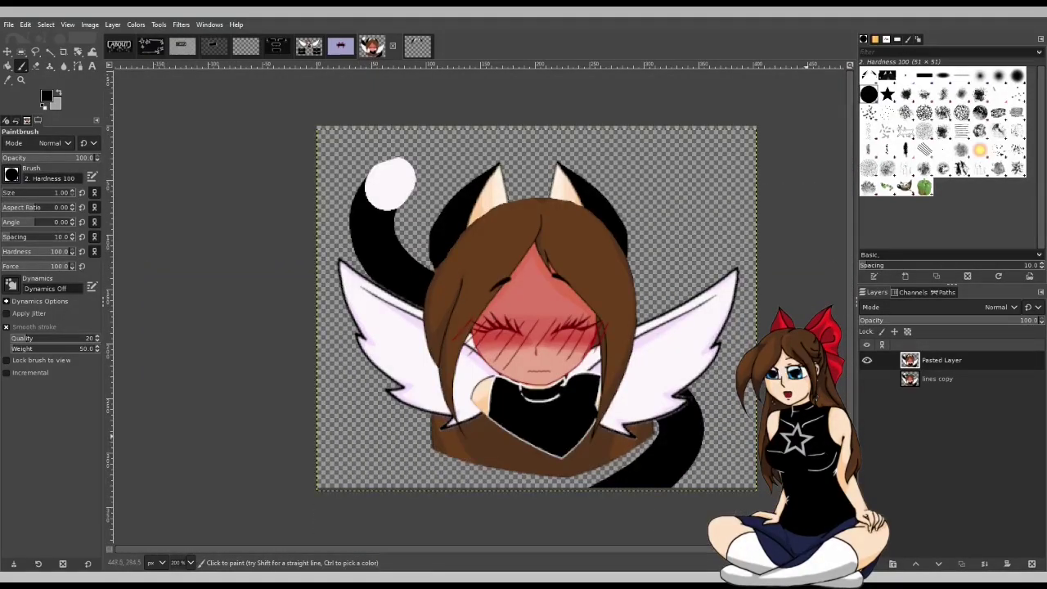
{"action": "scroll", "coordinate": [470, 250], "scroll_direction": "up", "scroll_amount": 10}
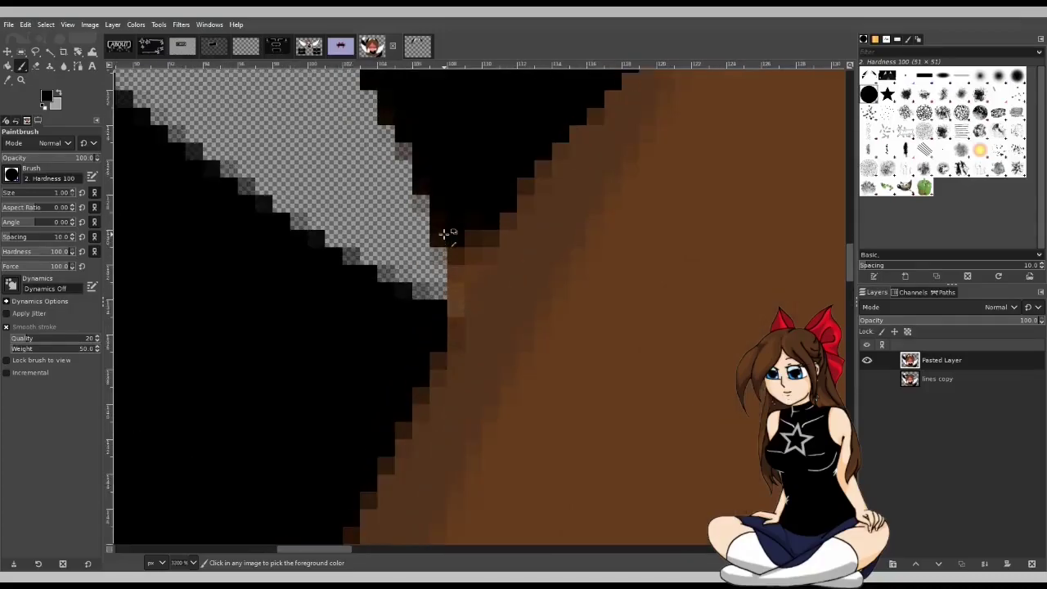
{"action": "left_click_drag", "start_coordinate": [479, 227], "coordinate": [474, 286]}
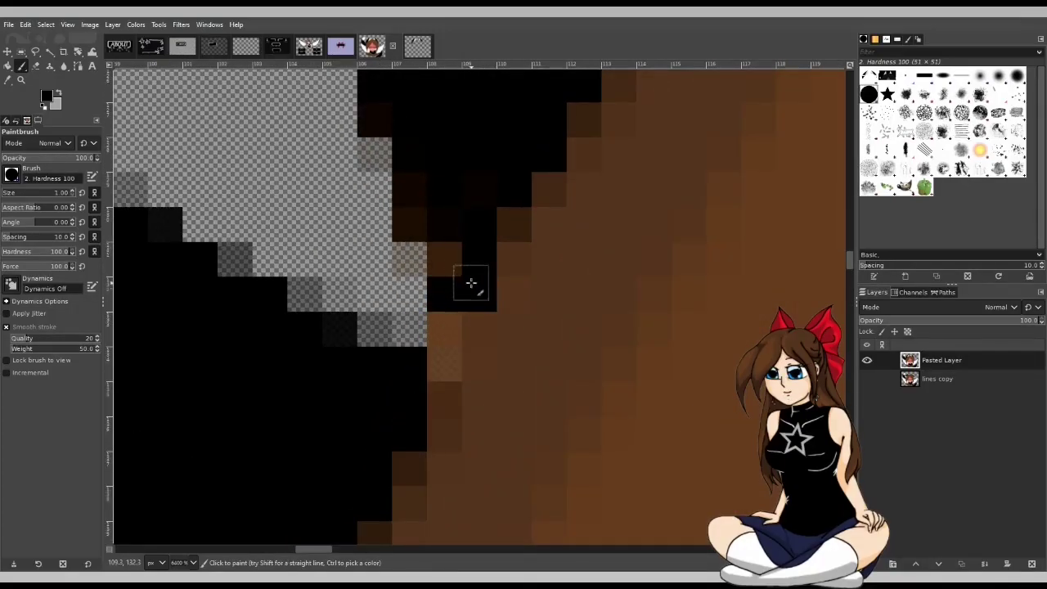
{"action": "left_click", "coordinate": [445, 249]}
{"action": "left_click", "coordinate": [499, 223]}
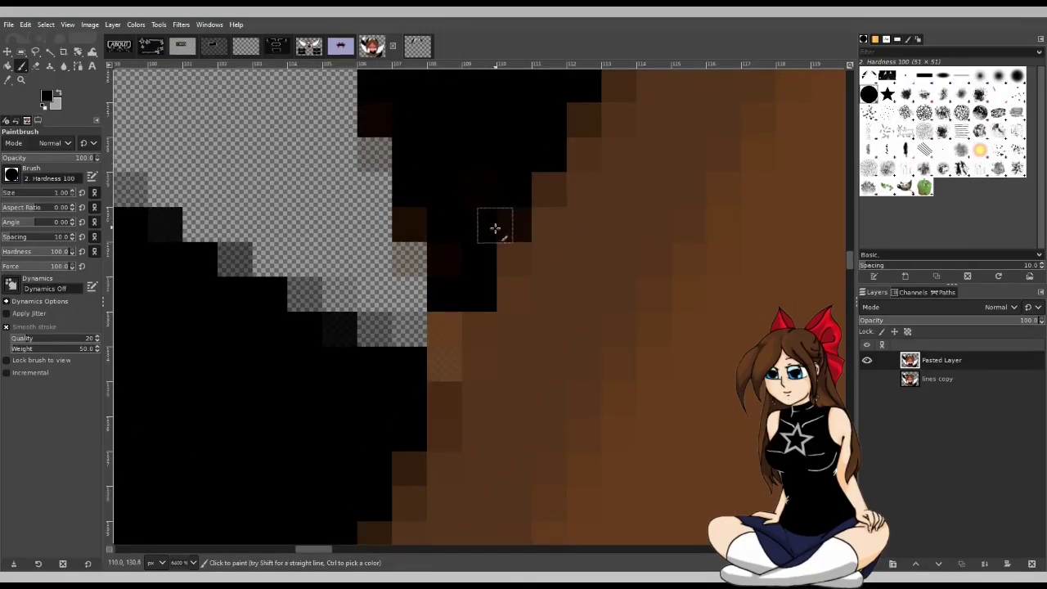
{"action": "scroll", "coordinate": [494, 223], "scroll_direction": "down", "scroll_amount": 3}
{"action": "scroll", "coordinate": [495, 245], "scroll_direction": "down", "scroll_amount": 8}
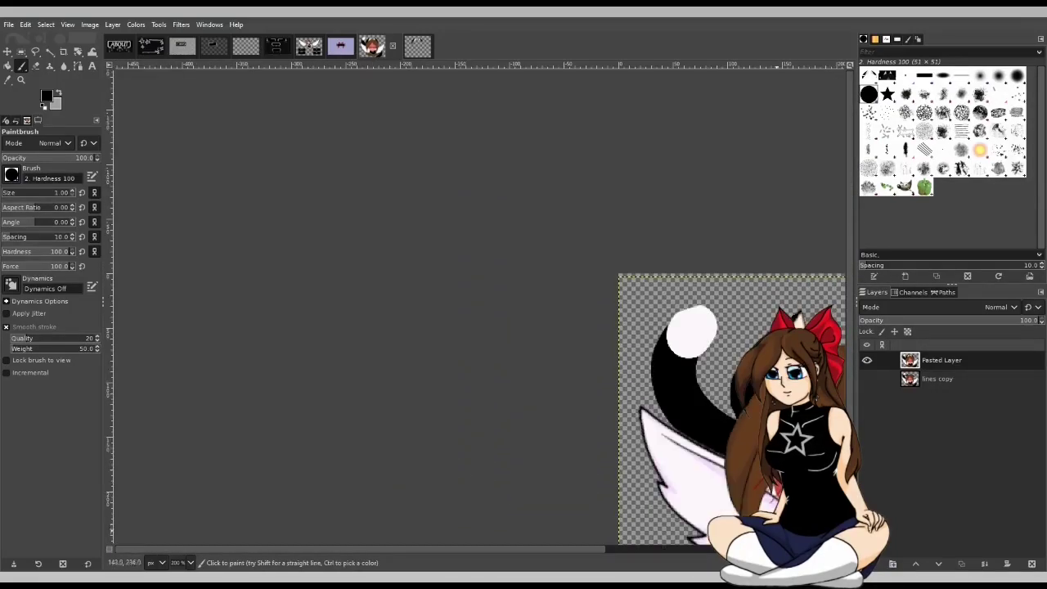
{"action": "left_click_drag", "start_coordinate": [587, 550], "coordinate": [699, 551]}
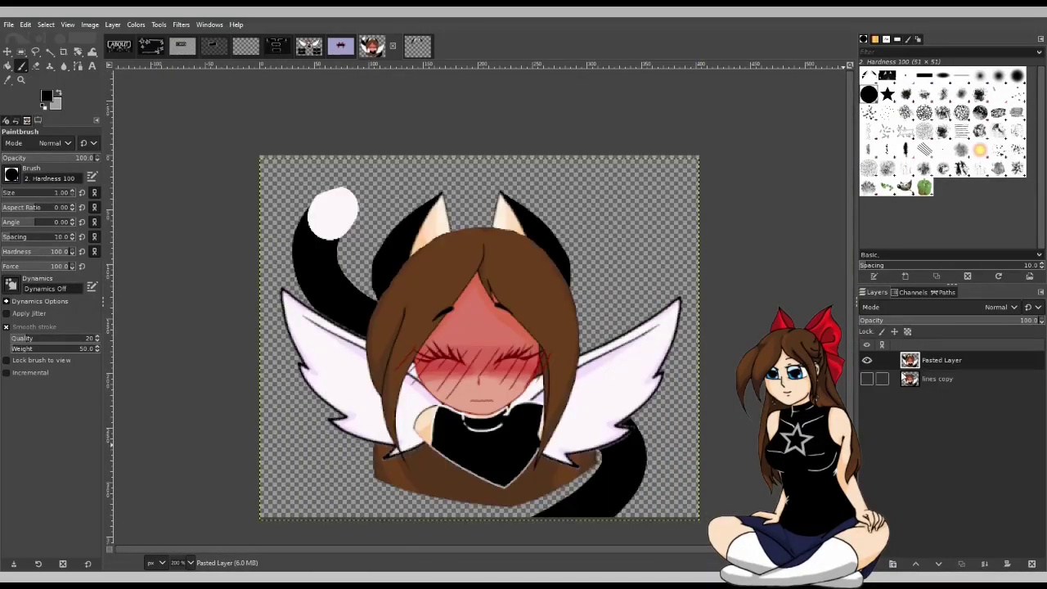
Step: Hide Pasted Layer, then show and select the lines copy layer with the lowered ears
{"action": "left_click", "coordinate": [869, 361]}
{"action": "left_click", "coordinate": [866, 378]}
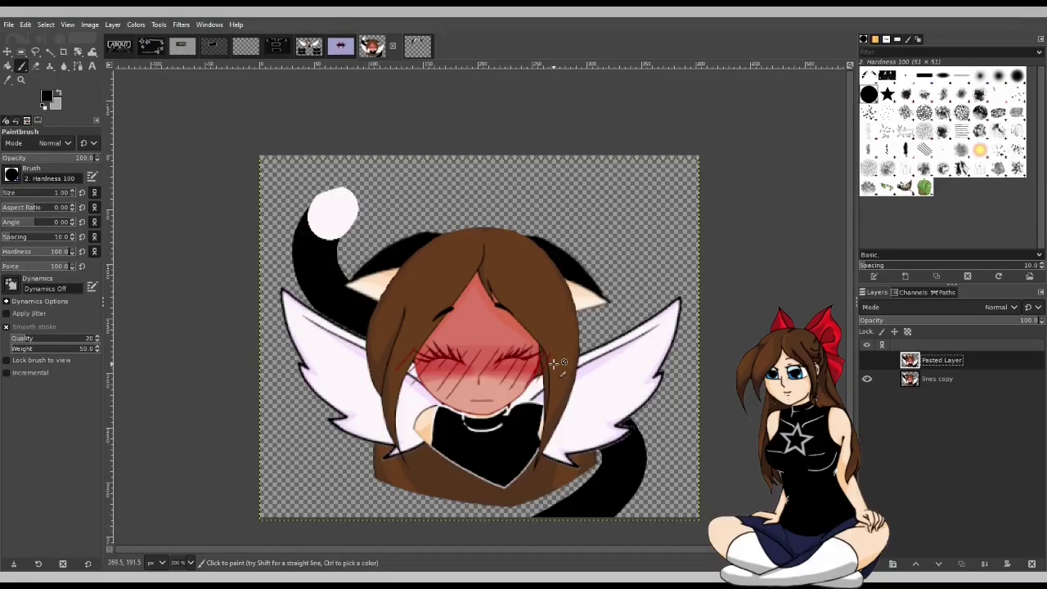
{"action": "scroll", "coordinate": [449, 278], "scroll_direction": "up", "scroll_amount": 3}
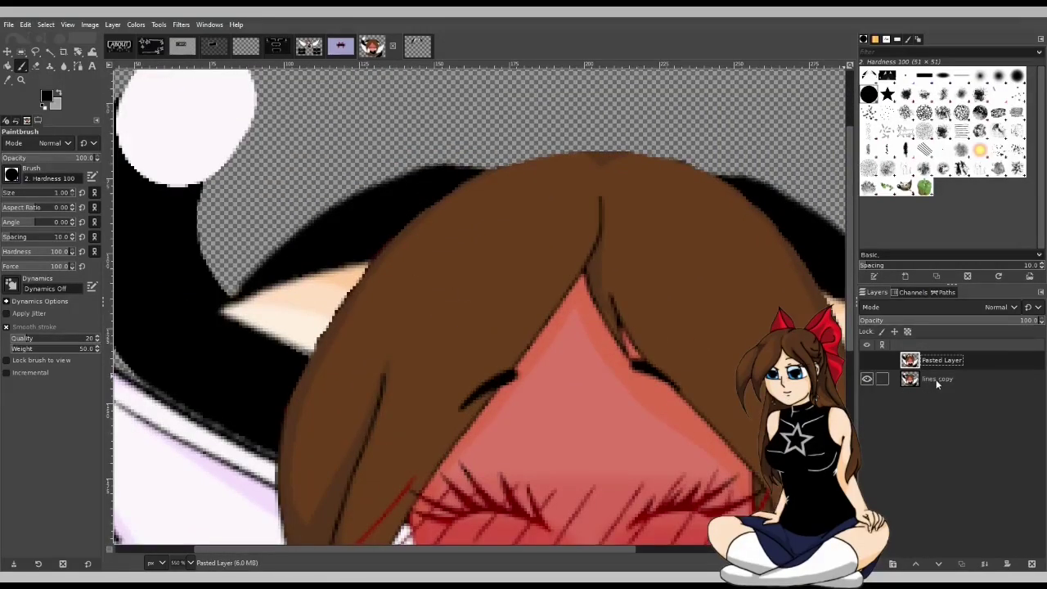
{"action": "left_click", "coordinate": [934, 378]}
Step: Copy a 256 × 84 px rectangle around the lowered ears from lines copy(100ms) and paste it into the original image's lines copy layer
{"action": "key", "text": "ctrl+f"}
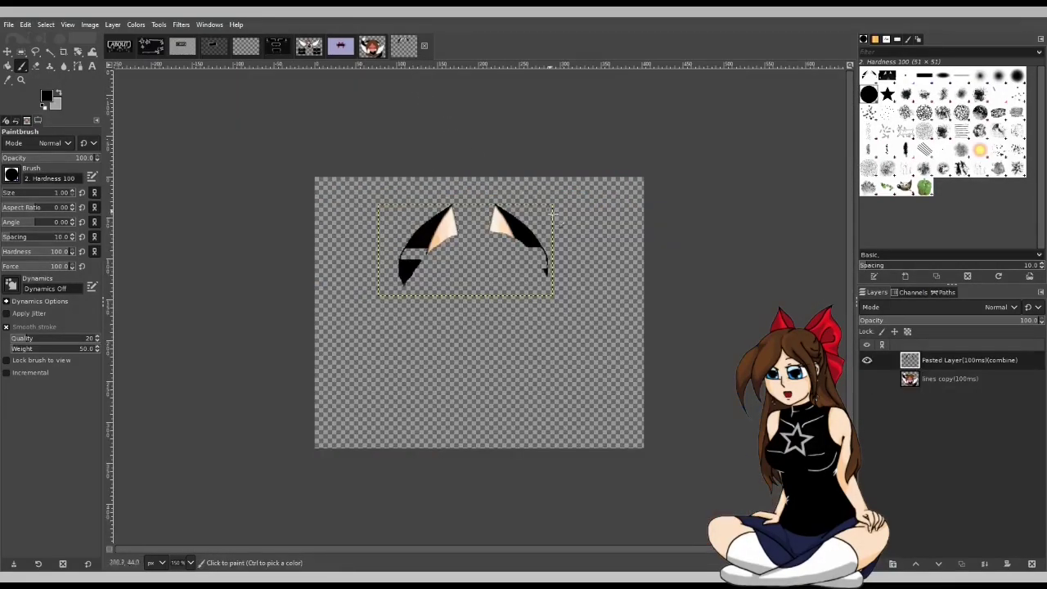
{"action": "left_click", "coordinate": [866, 377], "text": "shift"}
{"action": "key", "text": "r"}
{"action": "mouse_move", "coordinate": [372, 229]}
{"action": "left_mouse_down"}
{"action": "mouse_move", "coordinate": [473, 285]}
{"action": "mouse_move", "coordinate": [583, 296]}
{"action": "left_mouse_up"}
{"action": "key", "text": "ctrl+c"}
{"action": "left_click", "coordinate": [372, 45]}
{"action": "key", "text": "m"}
{"action": "key", "text": "ctrl+v"}
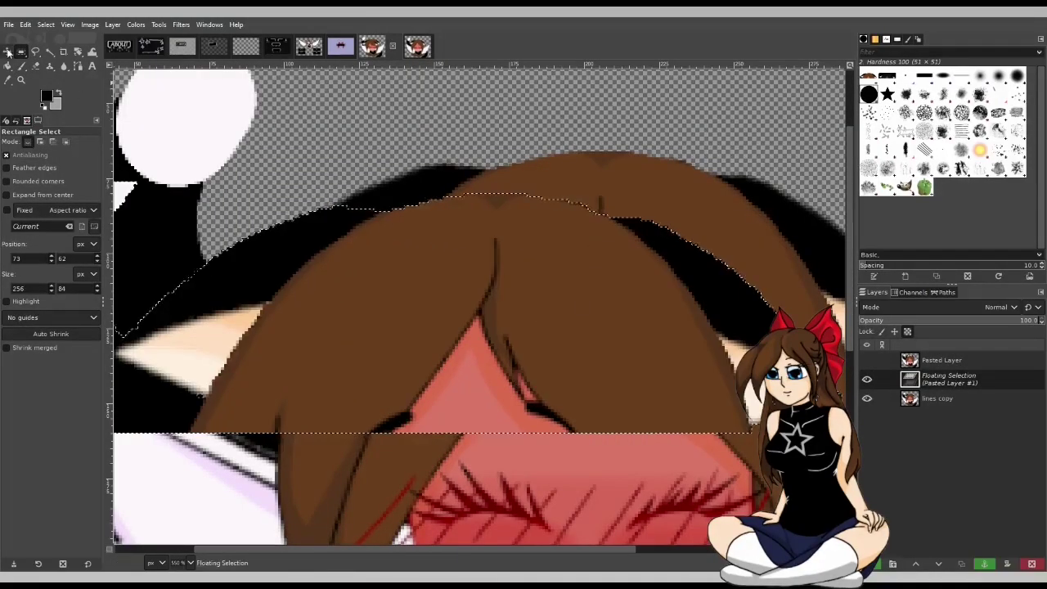
Step: Align the pasted head section over the matching hair and lowered ears, and anchor it to lines copy
{"action": "left_click_drag", "start_coordinate": [376, 265], "coordinate": [533, 206]}
{"action": "scroll", "coordinate": [533, 206], "scroll_direction": "down", "scroll_amount": 5}
{"action": "key", "text": "ctrl+h"}
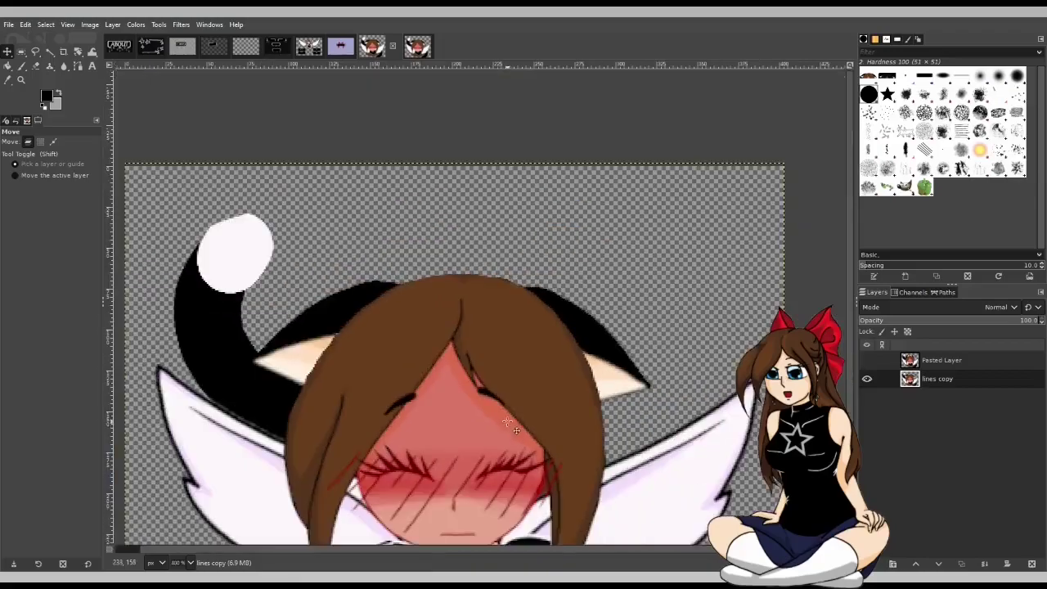
Step: Compare the two ear frames, leave Pasted Layer and lines copy both shown, and export the image
{"action": "scroll", "coordinate": [533, 440], "scroll_direction": "down", "scroll_amount": 1}
{"action": "left_click", "coordinate": [866, 363]}
{"action": "left_click", "coordinate": [867, 364]}
{"action": "left_click", "coordinate": [867, 364]}
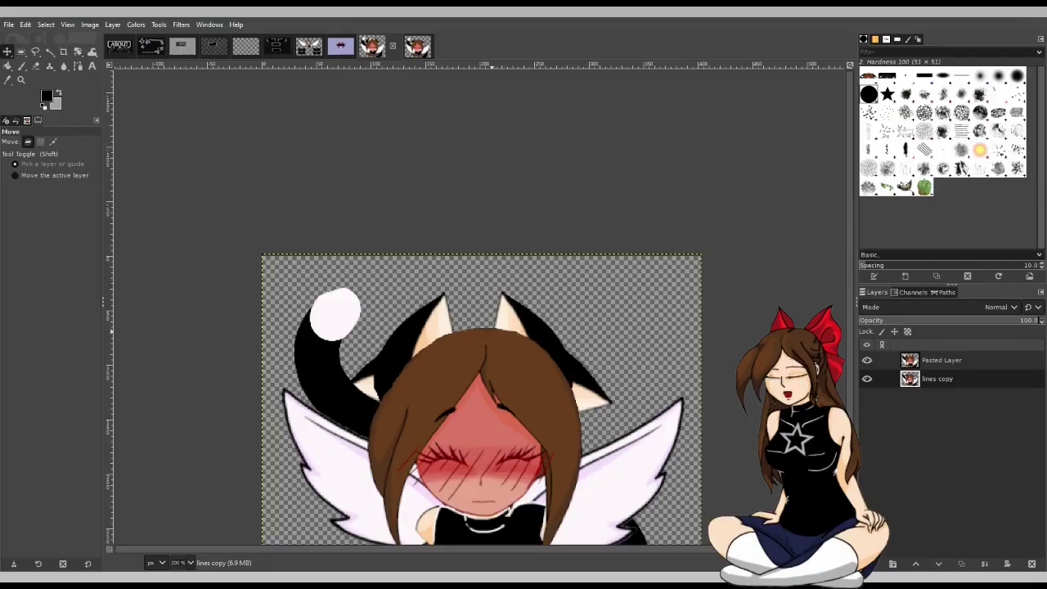
{"action": "key", "text": "ctrl+e"}
{"action": "key", "text": "ctrl+shift+s"}
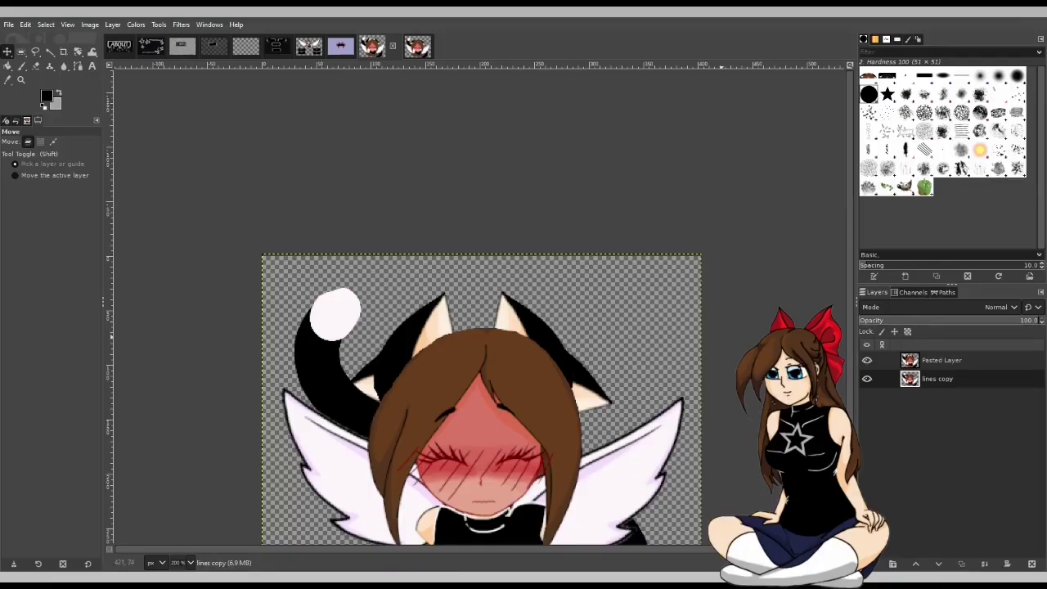
Step: Move the small detached animation preview off the artwork to beside the canvas and watch it play
{"action": "scroll", "coordinate": [481, 340], "scroll_direction": "down", "scroll_amount": 3}
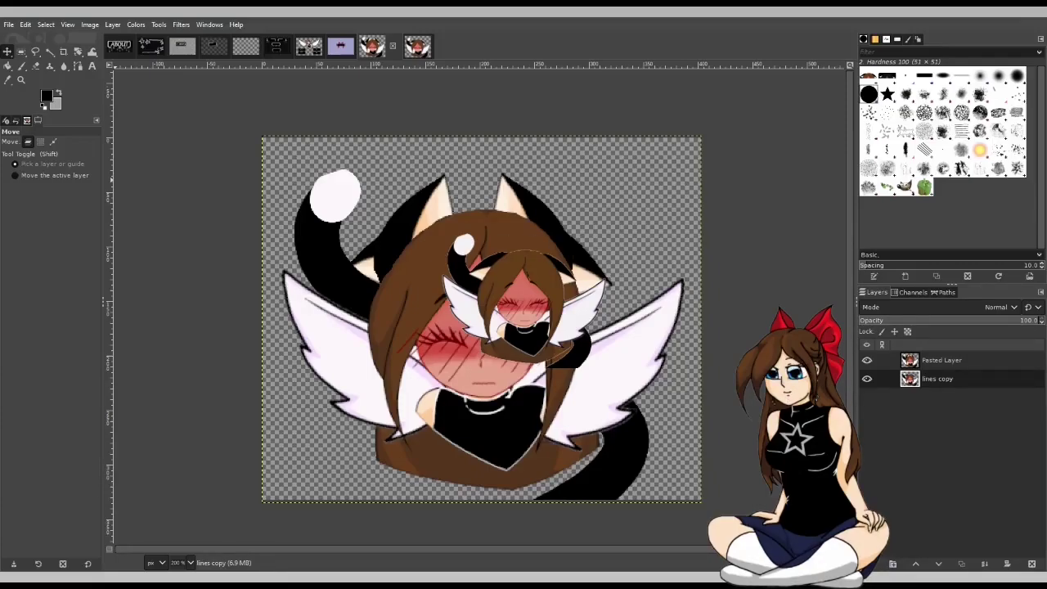
{"action": "left_click_drag", "start_coordinate": [524, 301], "coordinate": [182, 328]}
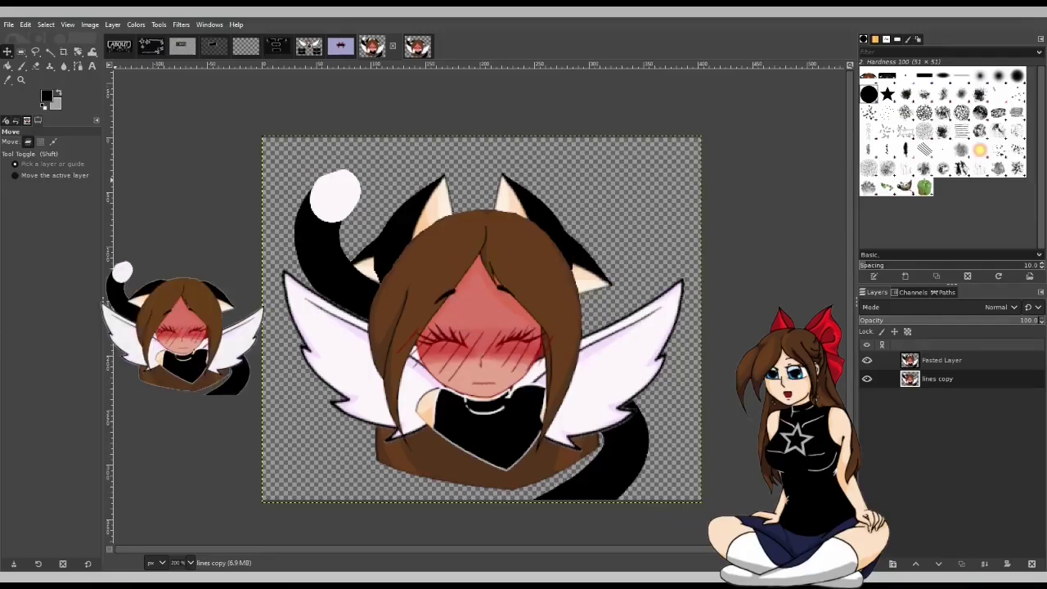
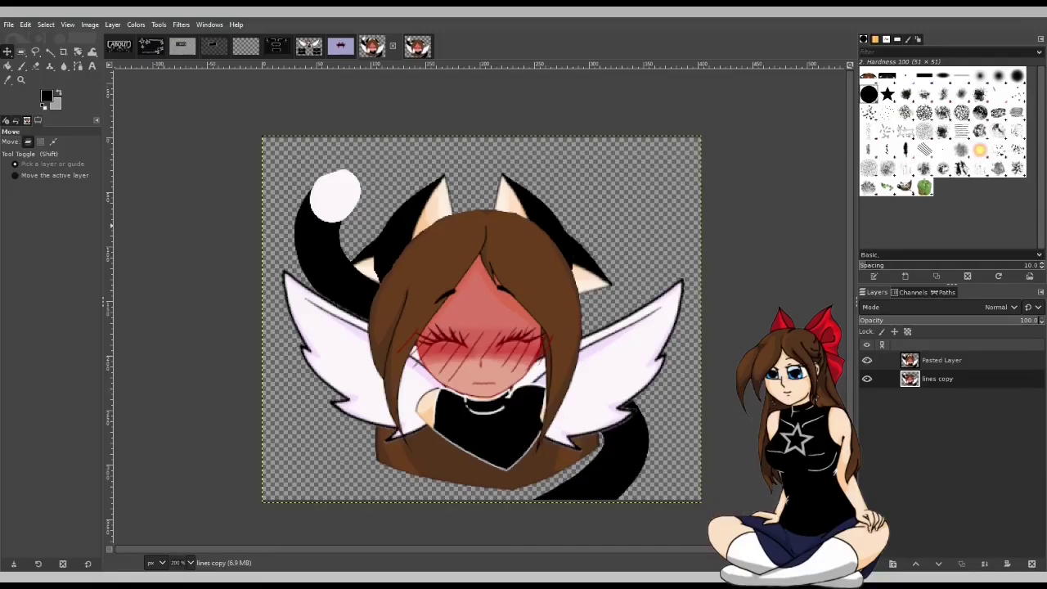
Step: Switch to the photo viewer and check the exported Untitled.GIF of the winged character
{"action": "left_click", "coordinate": [937, 378]}
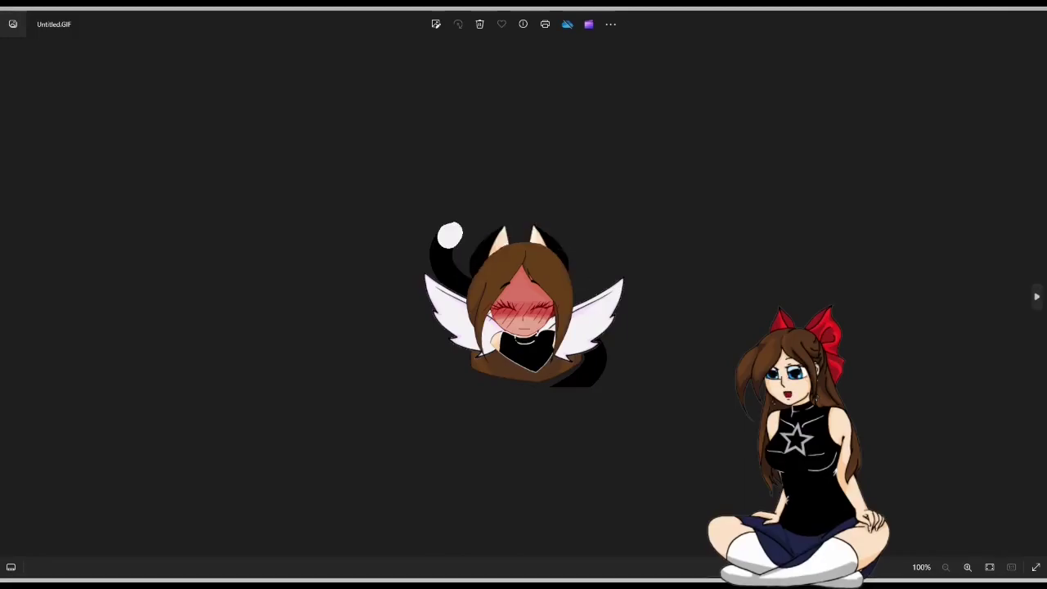
{"action": "key", "text": "Right"}
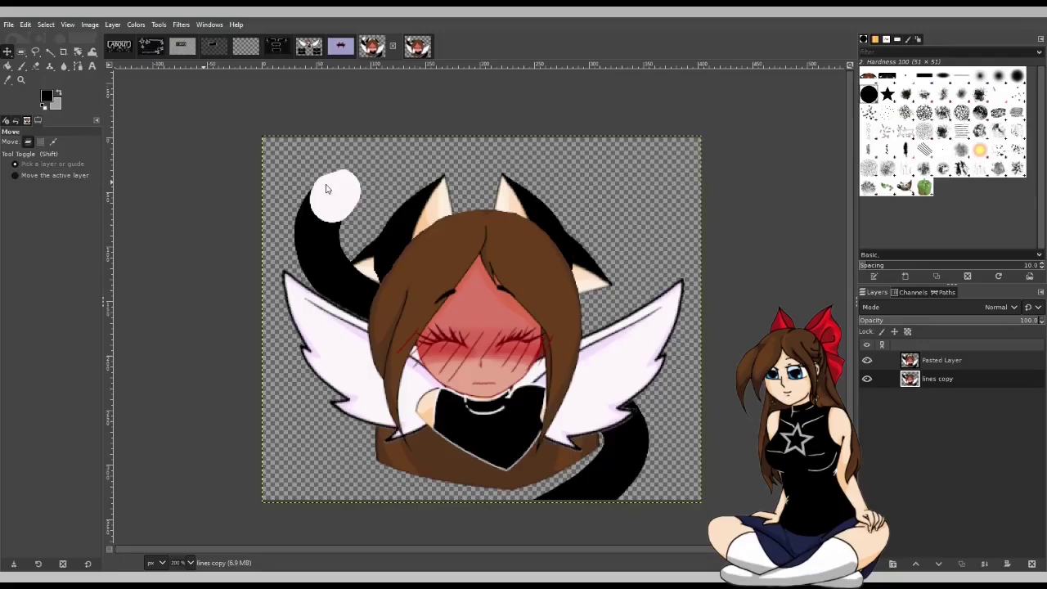
Step: Back in GIMP, save the two-layer animation project as WIGGLES.xcf and close both winged character images
{"action": "key", "text": "ctrl+s"}
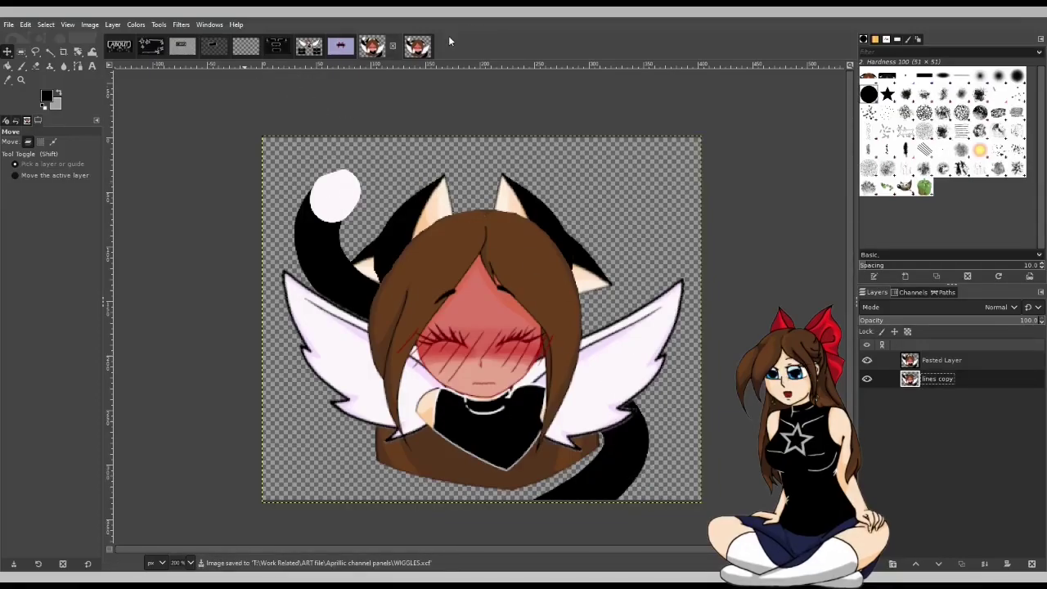
{"action": "left_click", "coordinate": [393, 46]}
{"action": "left_click", "coordinate": [392, 49]}
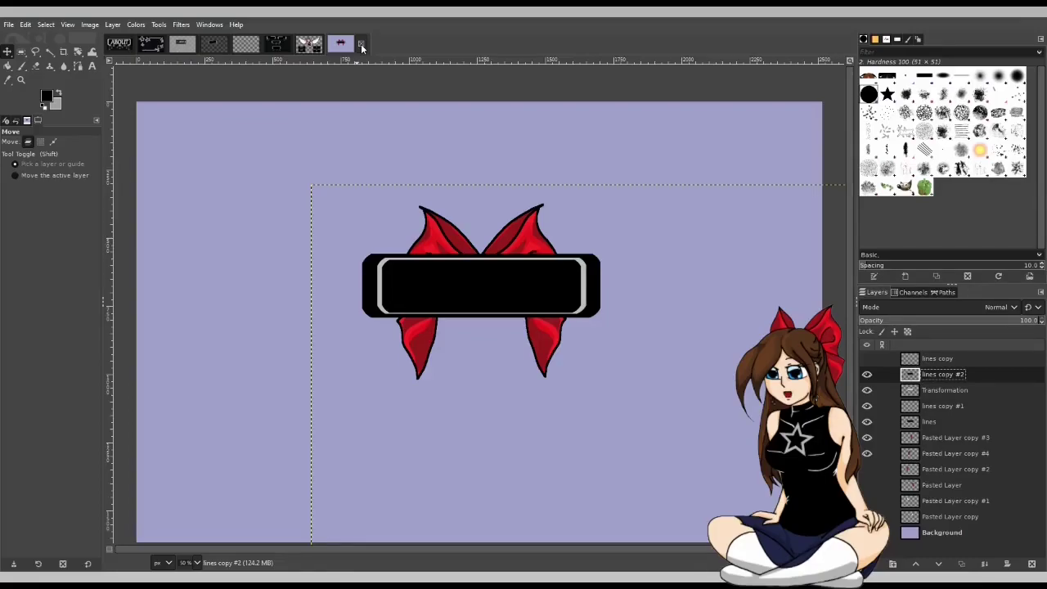
Step: Open the ABOUT panel image and compare its star border designs by toggling the visibility of Pasted Layer #6 and Pasted Layer #13
{"action": "left_click", "coordinate": [127, 47]}
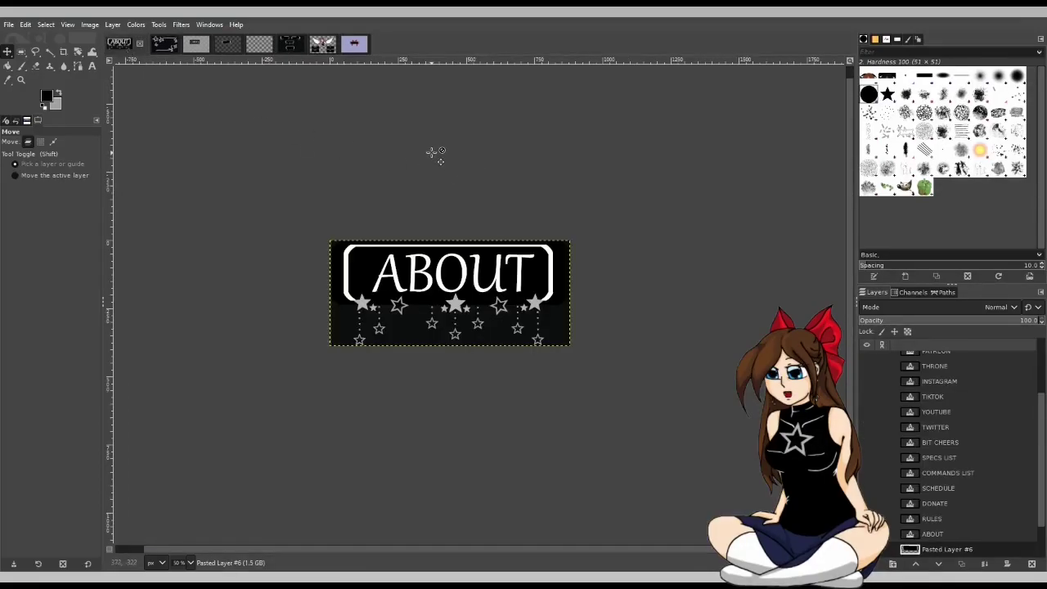
{"action": "left_click", "coordinate": [160, 49]}
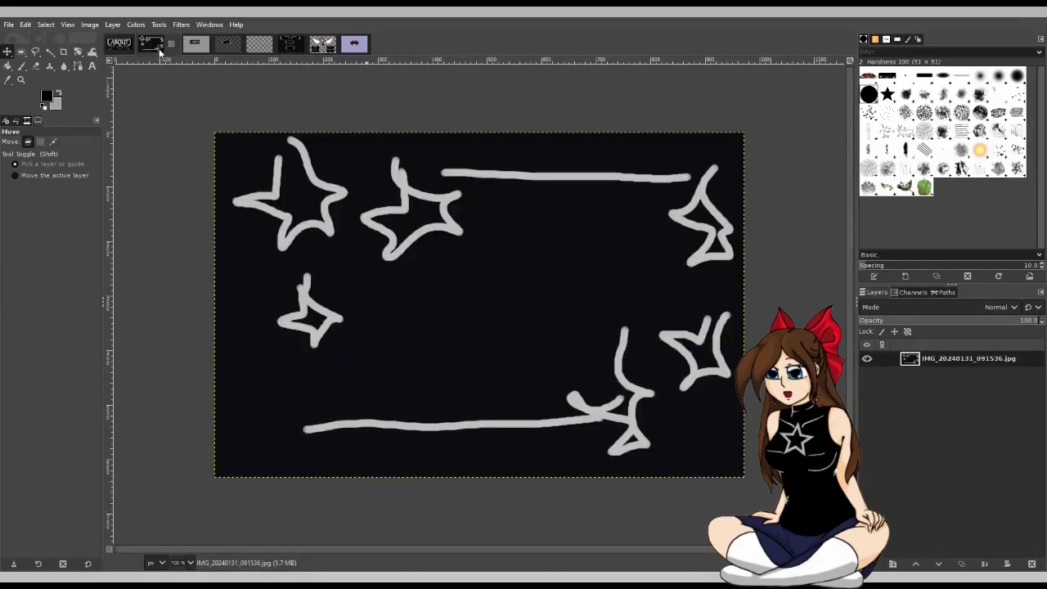
{"action": "left_click", "coordinate": [117, 49]}
{"action": "scroll", "coordinate": [883, 517], "scroll_direction": "down", "scroll_amount": 2}
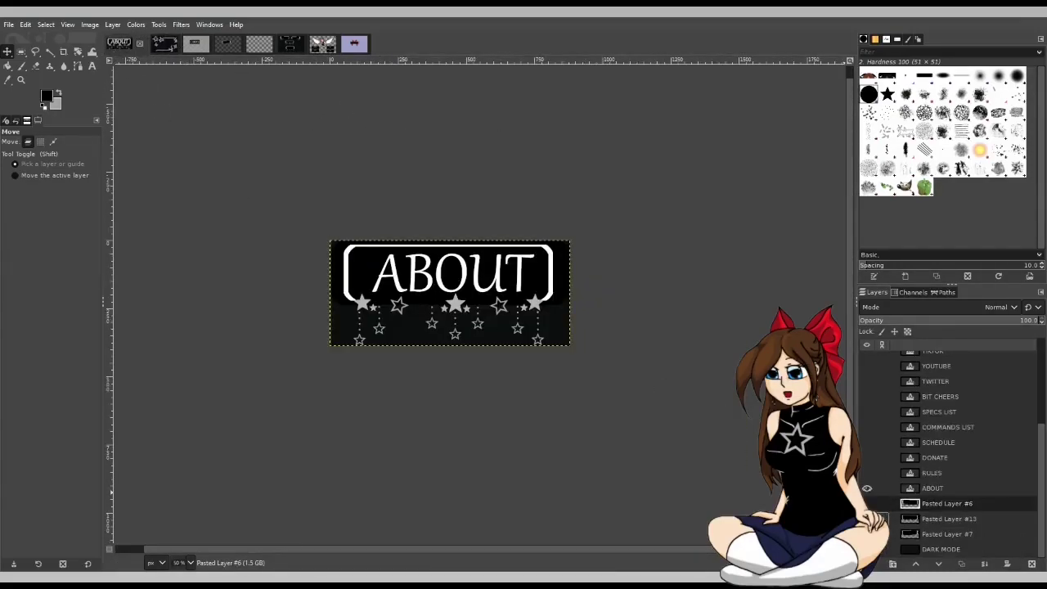
{"action": "left_click", "coordinate": [869, 503]}
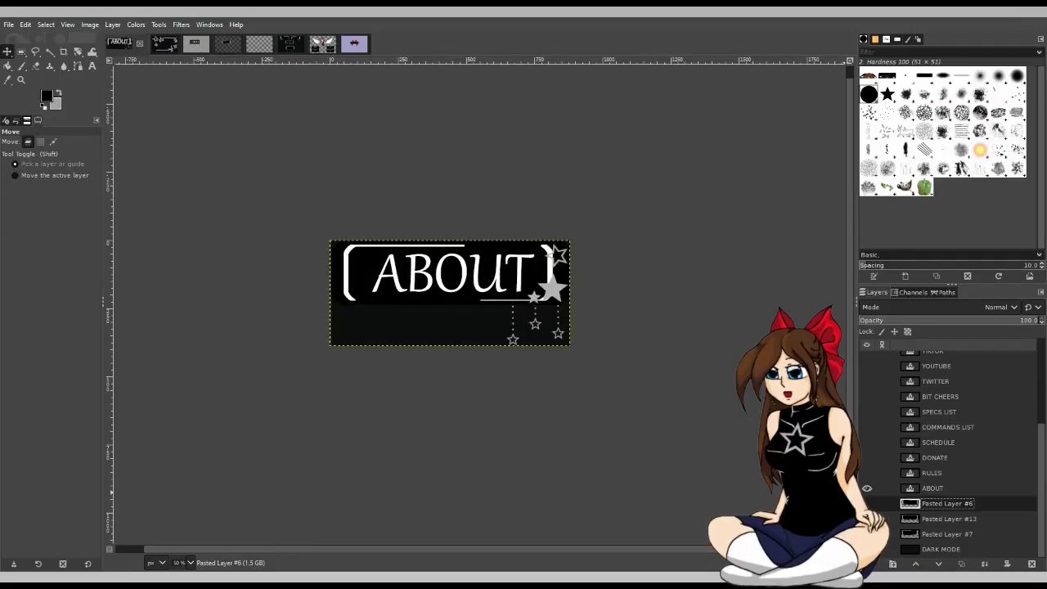
{"action": "left_click", "coordinate": [867, 503]}
{"action": "left_click", "coordinate": [866, 518]}
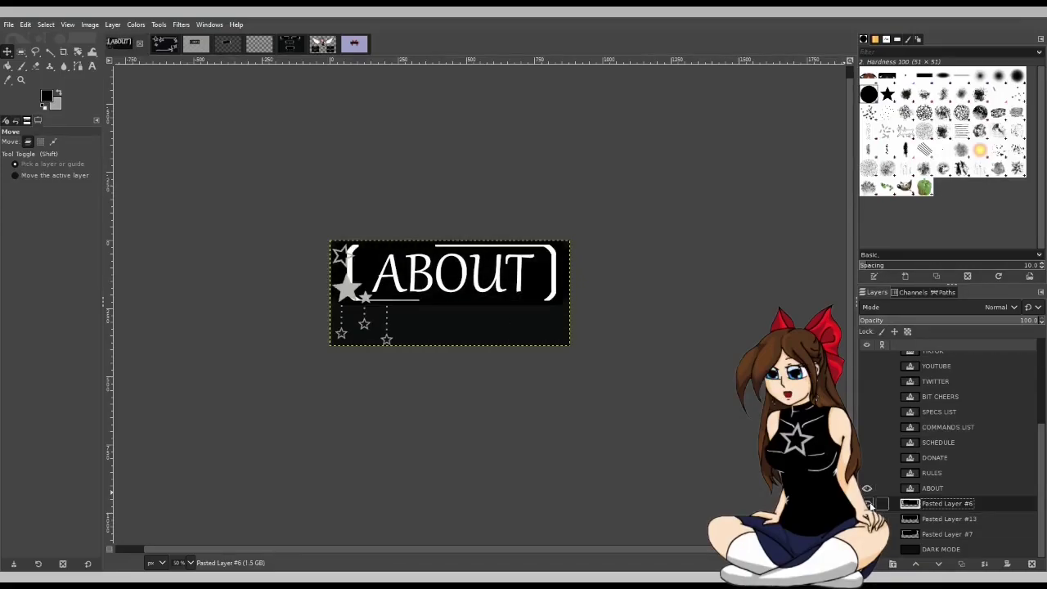
{"action": "left_click", "coordinate": [867, 503]}
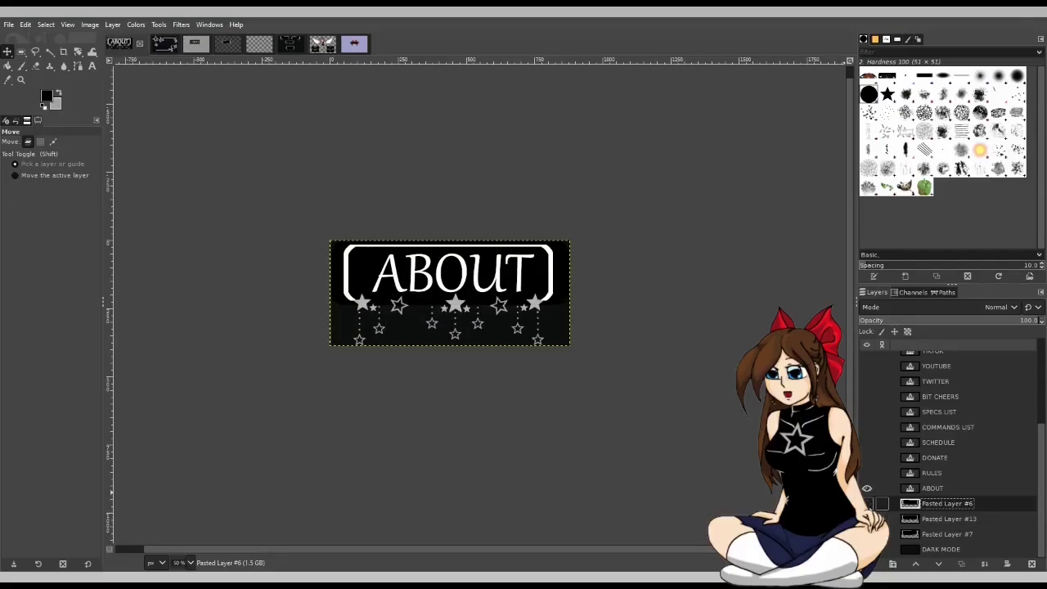
{"action": "left_click", "coordinate": [867, 503]}
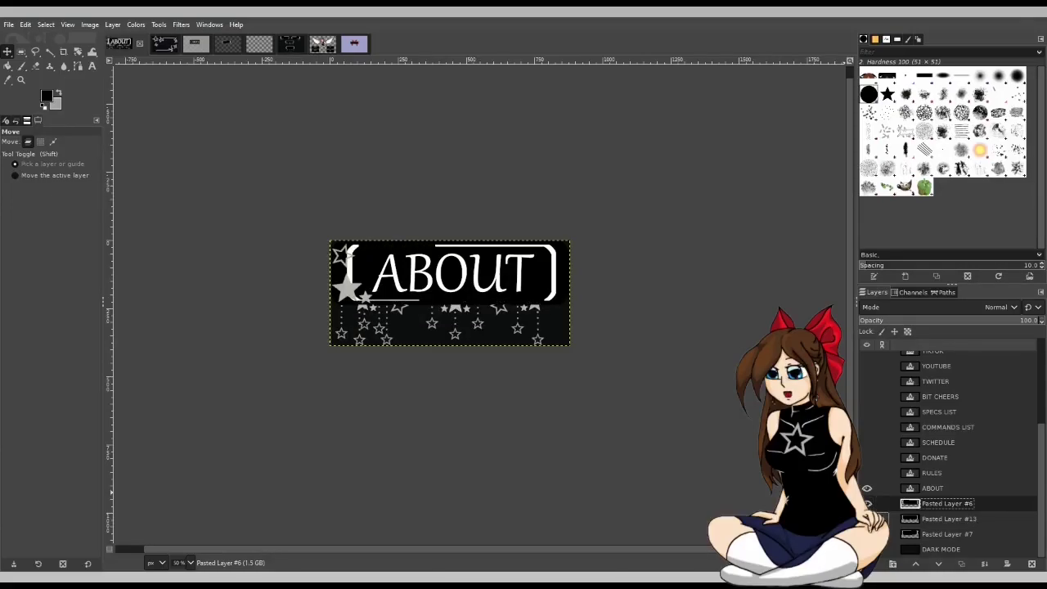
{"action": "left_click", "coordinate": [867, 503]}
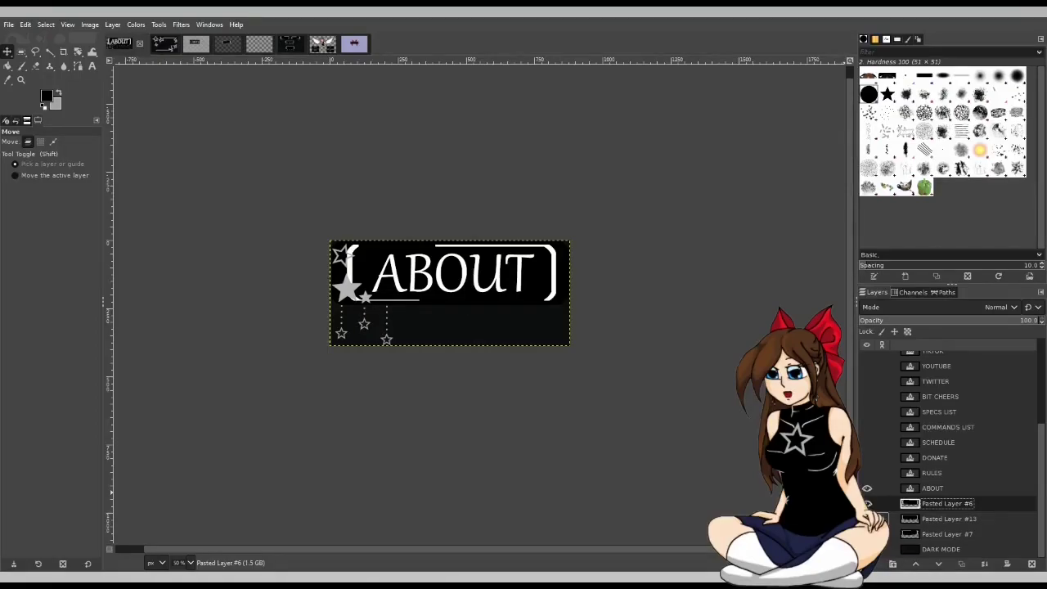